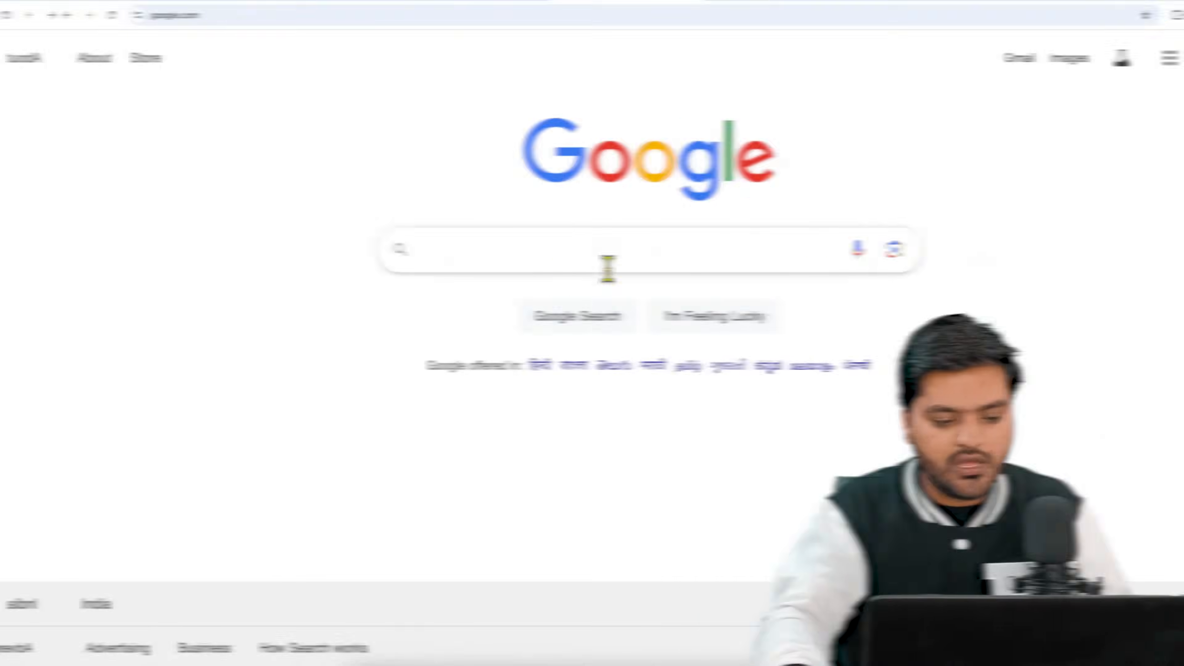
Search Google for "google keyword planner".
click(605, 264)
text(goo)
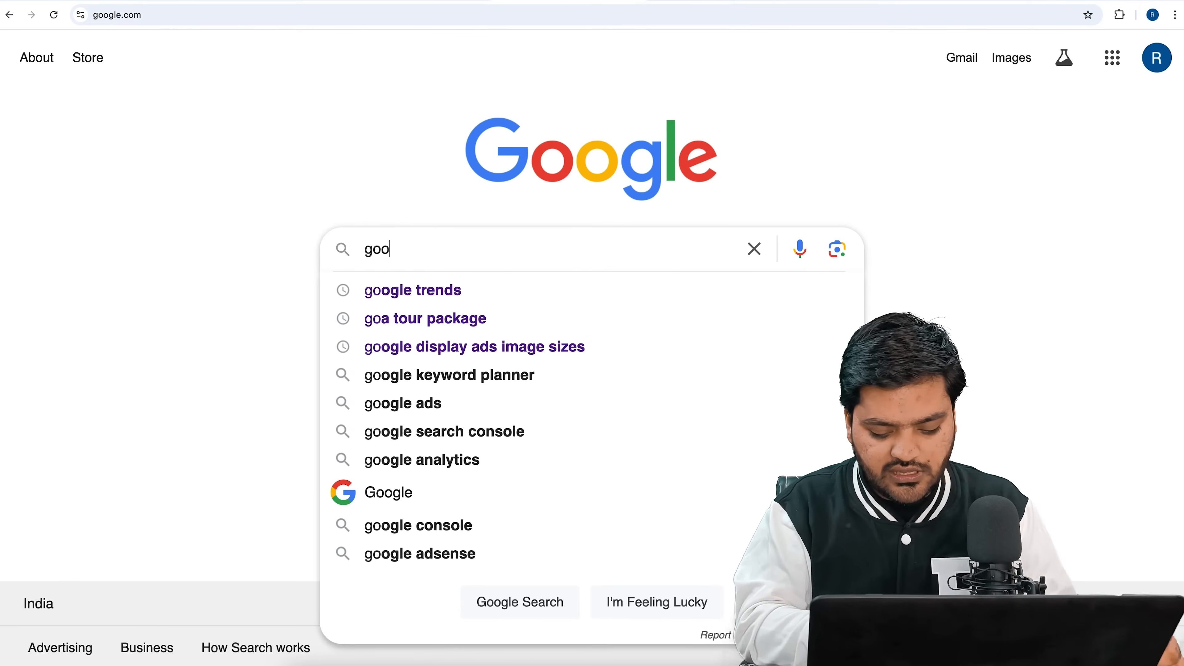
text(gle)
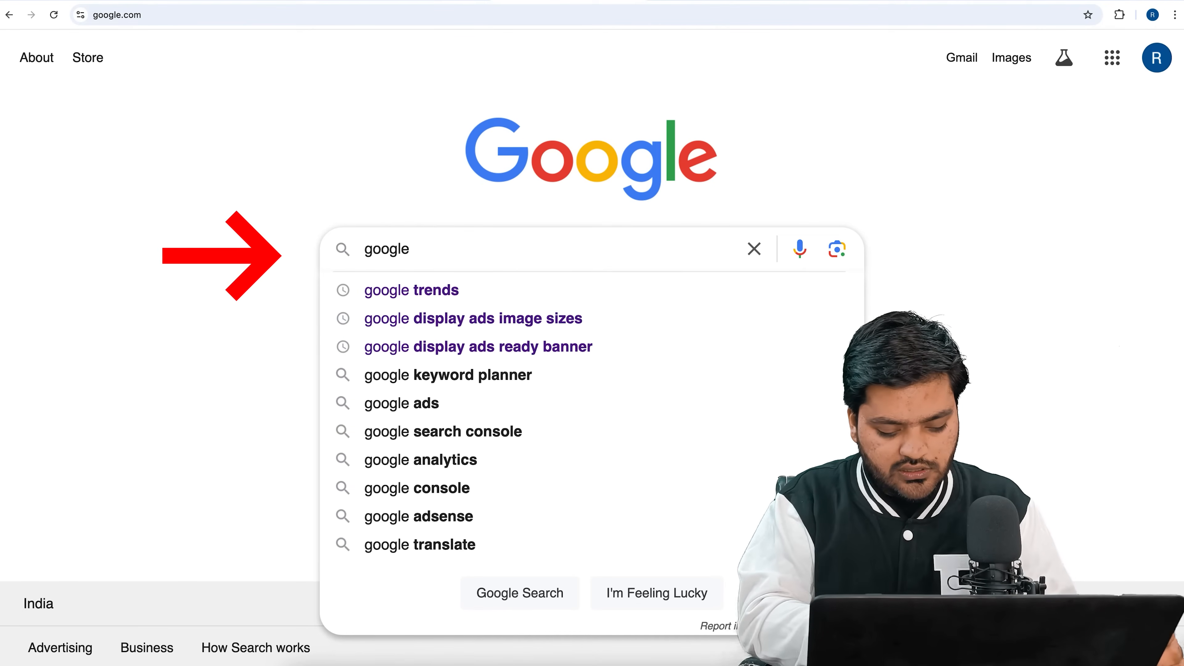
text( key)
key(Down)
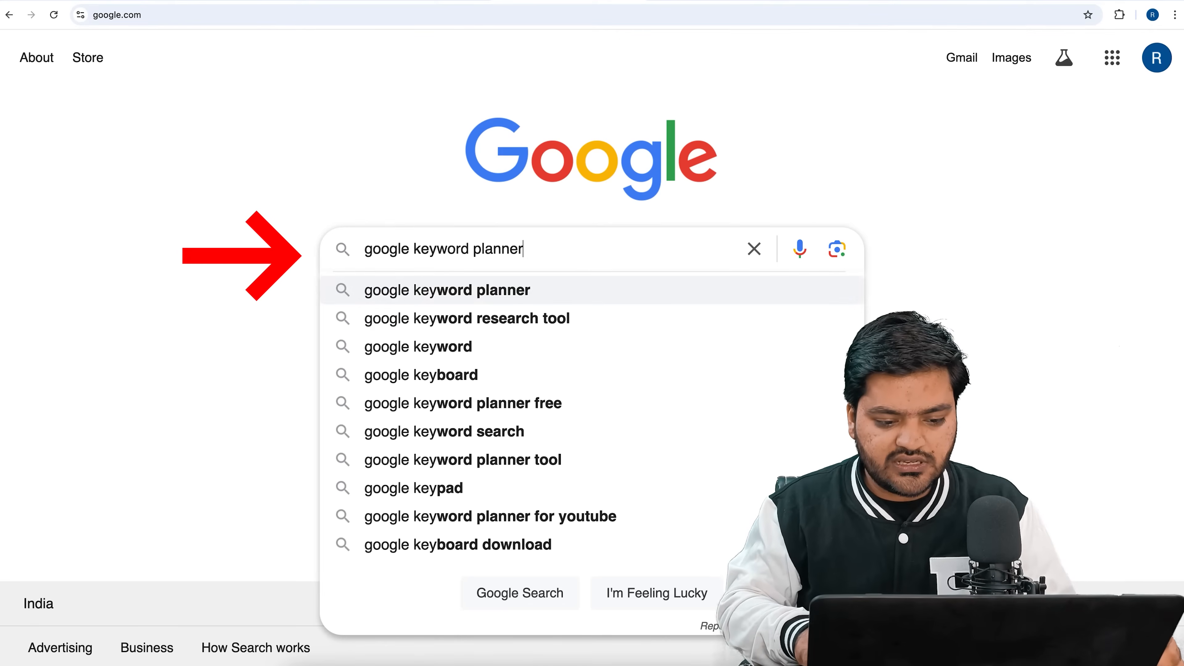
key(Return)
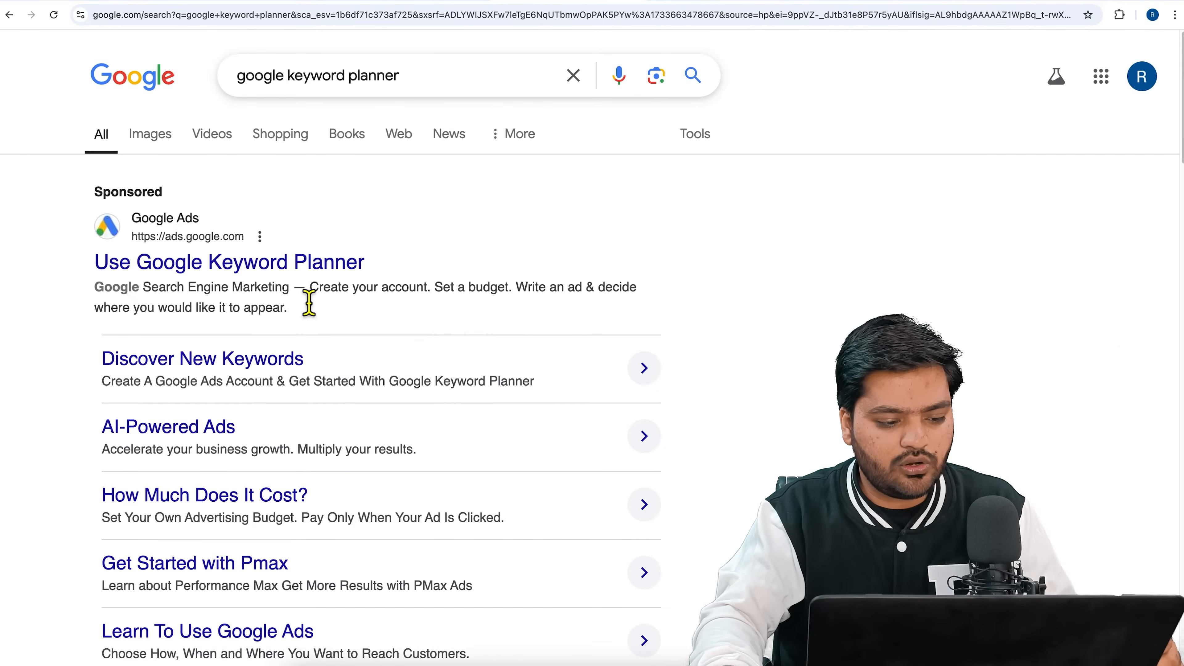
Open the "Find Your Campaign Keywords with Keyword Planner" result and visit Keyword Planner from that page.
scroll(307, 301, down, 6)
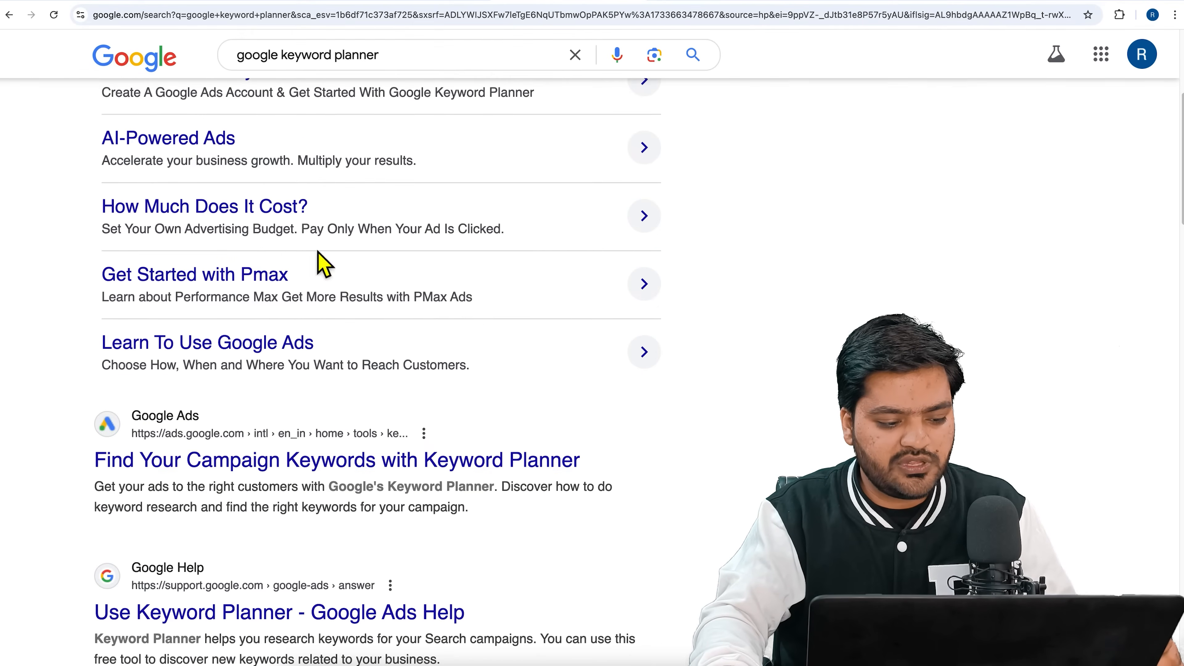
click(337, 466)
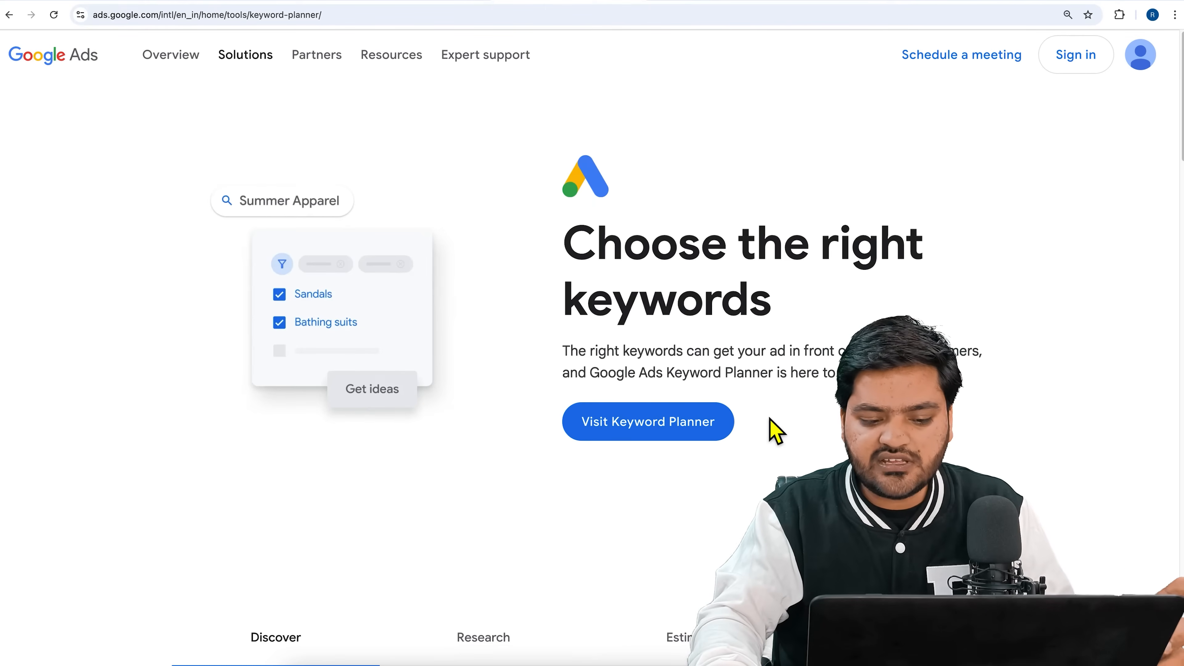
click(656, 427)
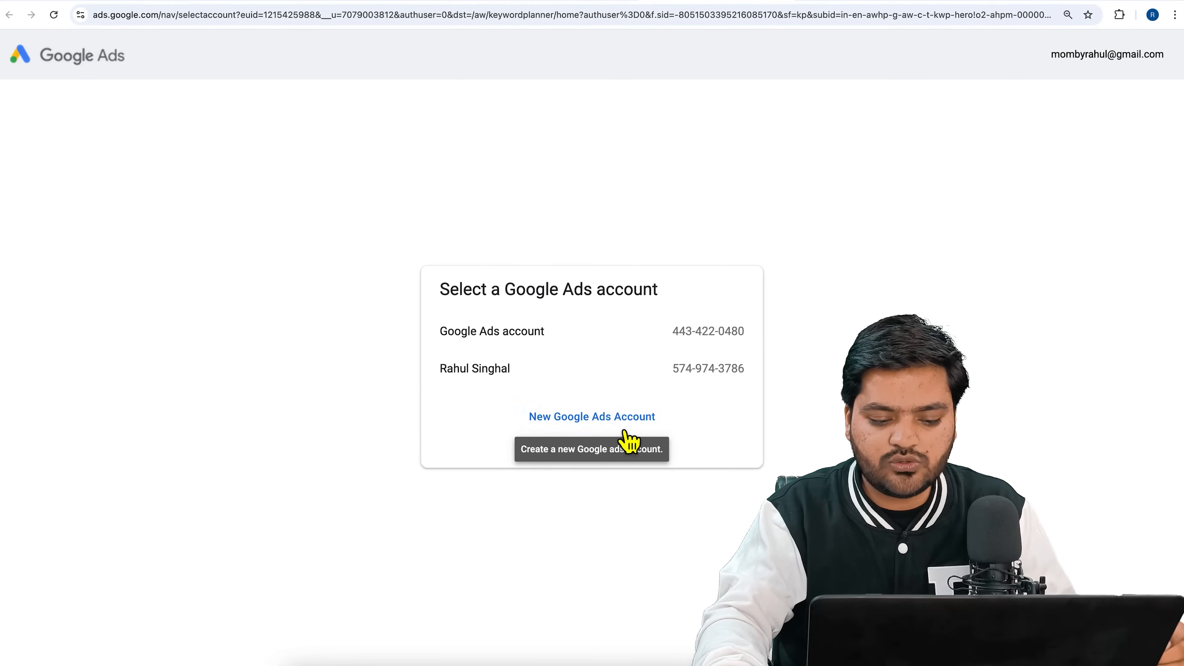
Start a new Google Ads account and submit the settings India, (GMT+05:30) India Time and Indian Rupee (INR ₹).
click(643, 427)
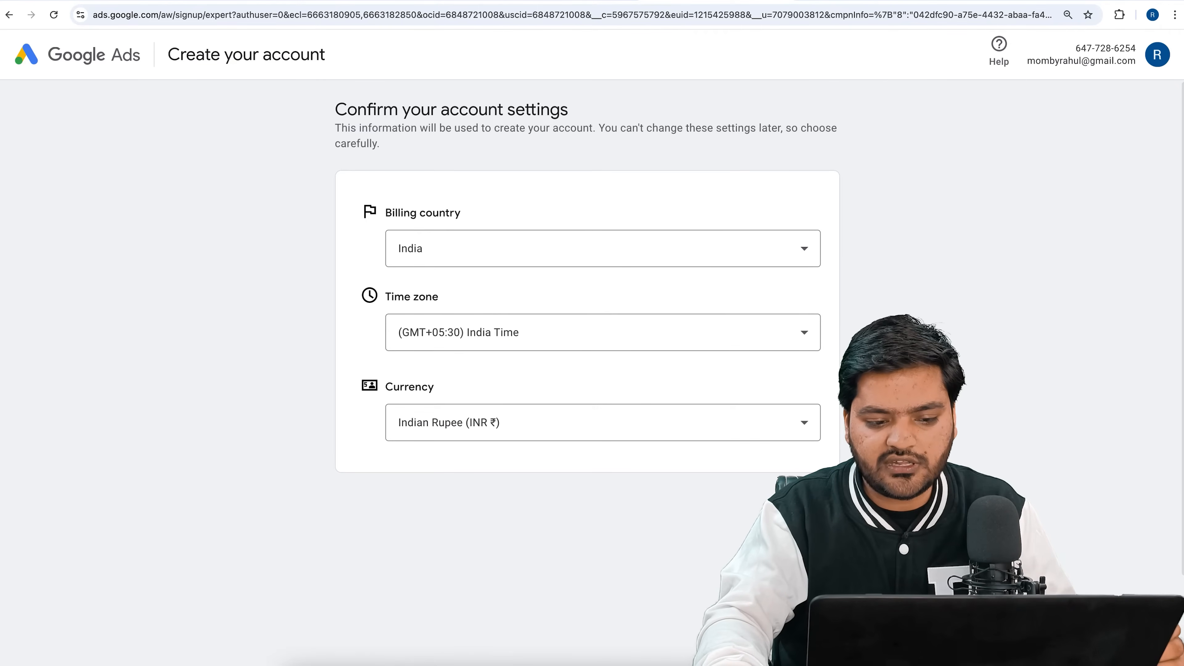
click(813, 508)
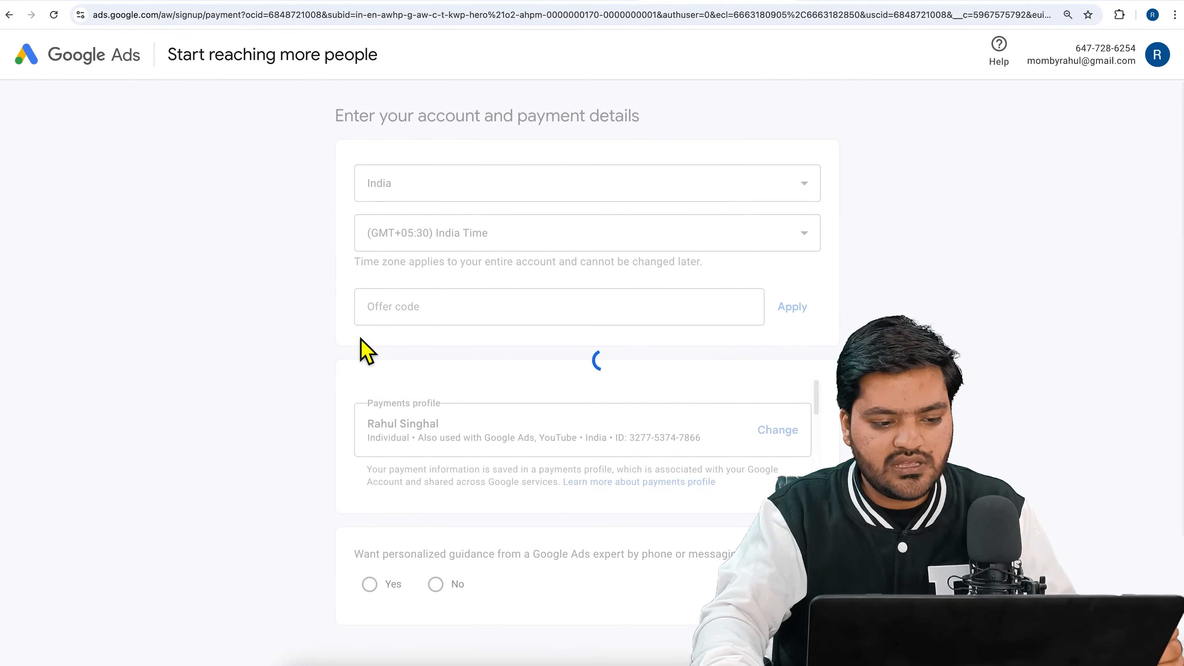
Review the account and payment details and answer No to personalized guidance from a Google Ads expert.
drag(342, 137, 686, 137)
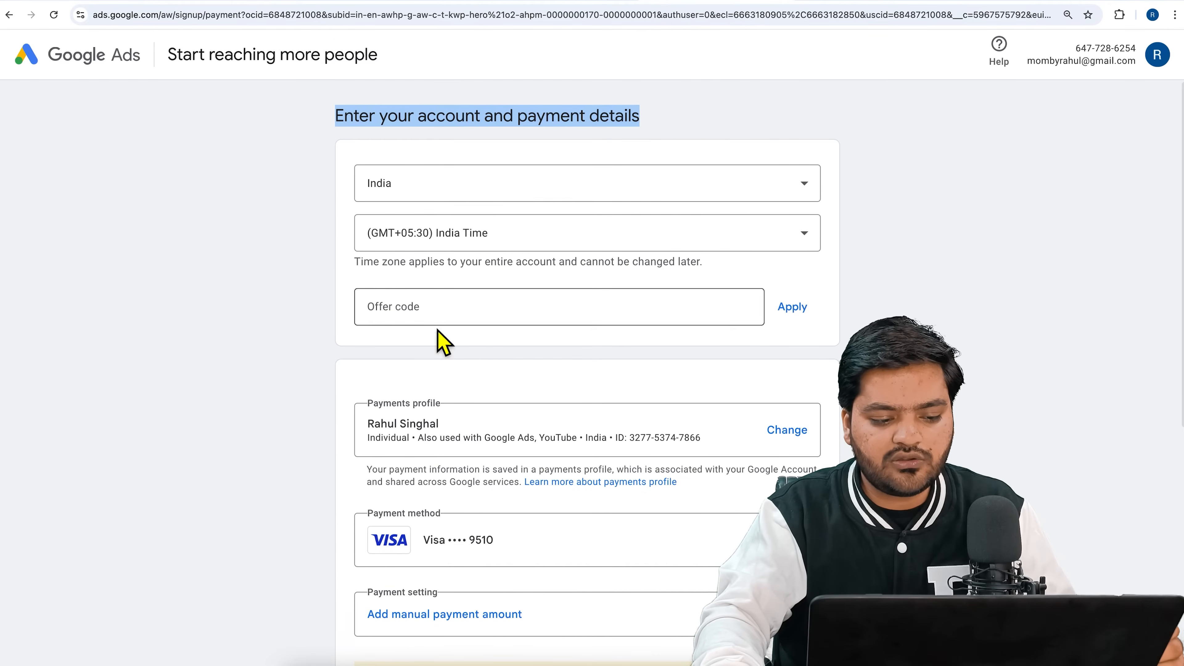
scroll(373, 397, down, 1)
scroll(375, 398, down, 3)
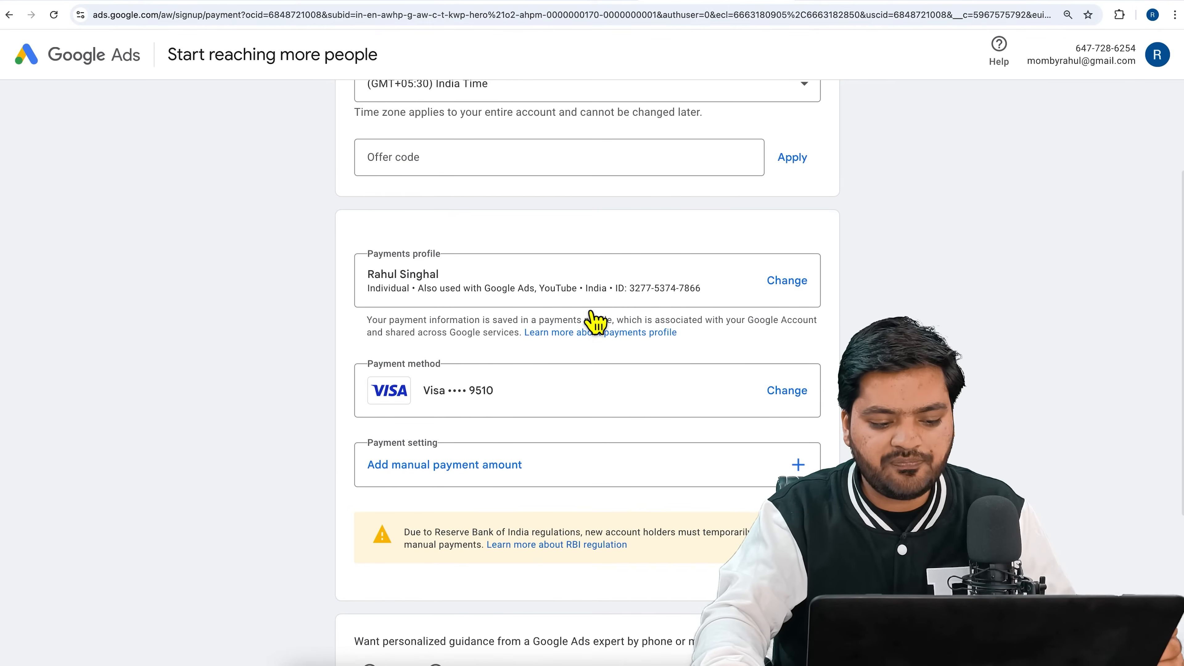
scroll(586, 423, down, 3)
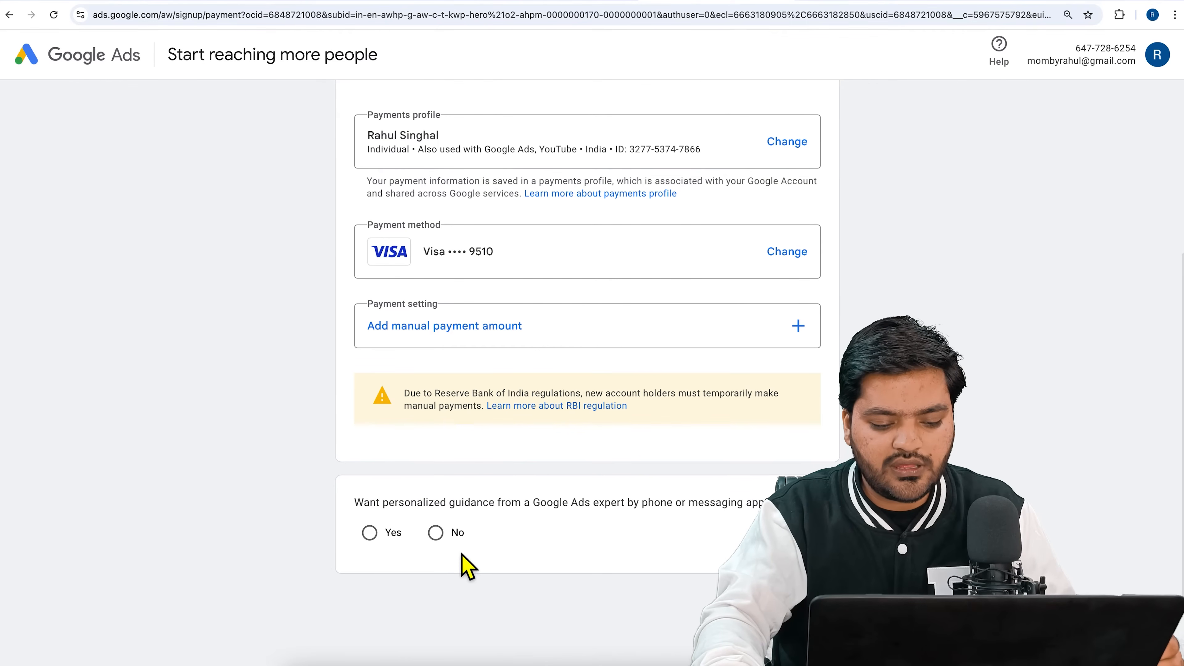
drag(369, 501, 593, 507)
click(575, 524)
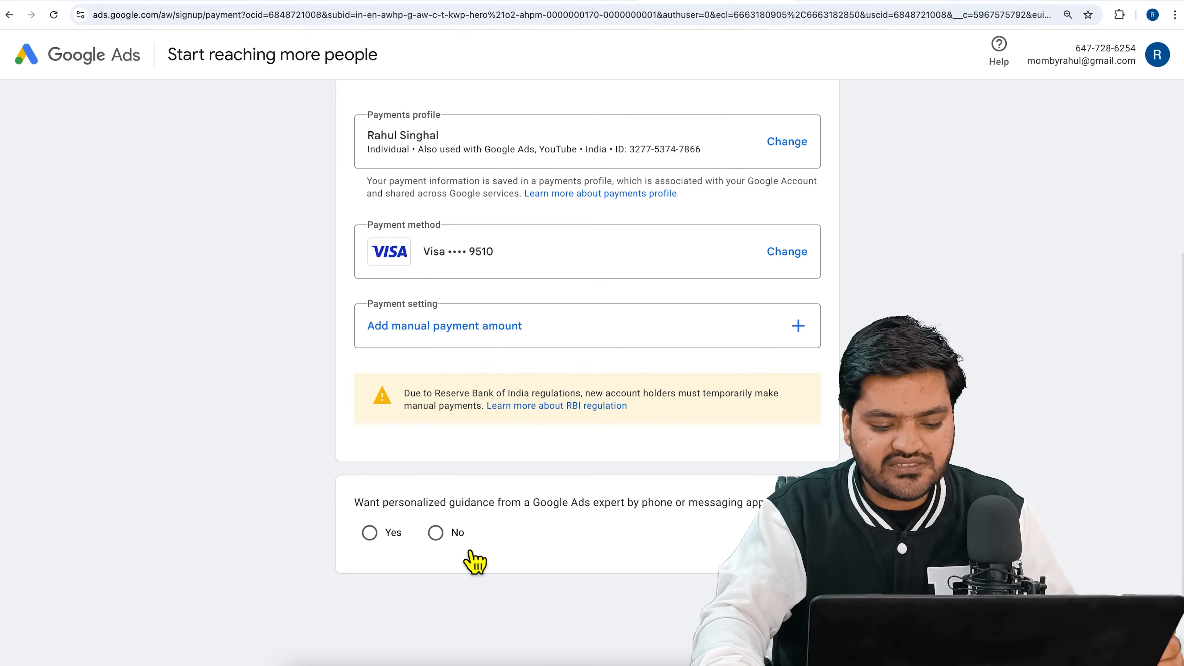
click(444, 548)
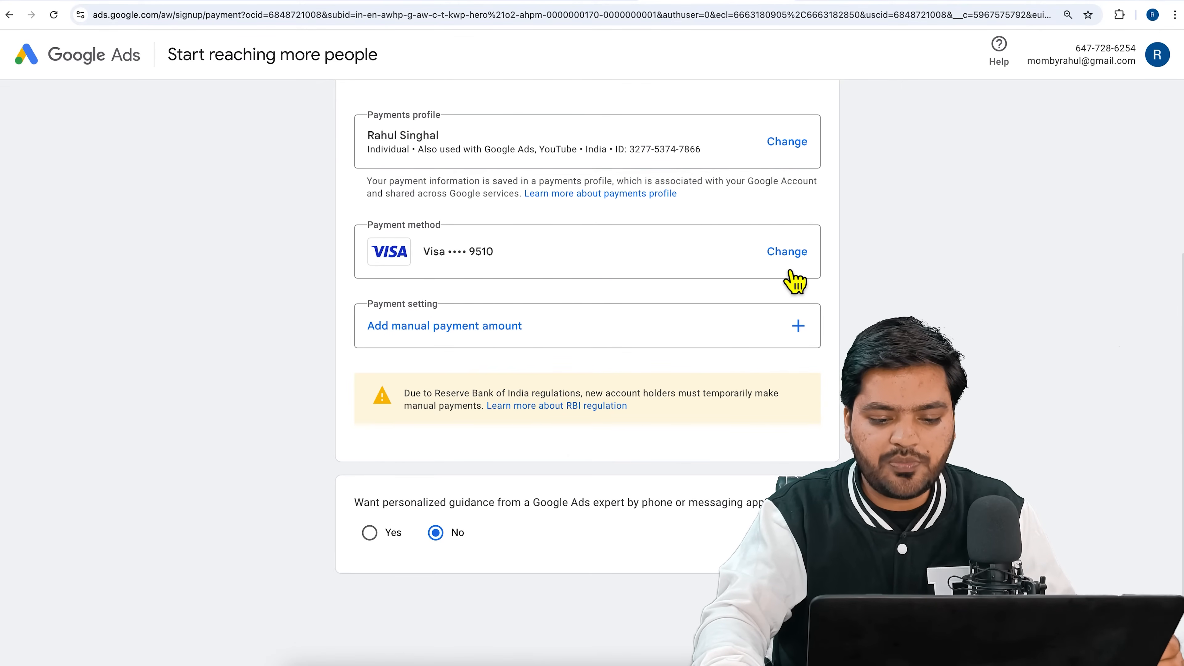
Change the payment method from the saved card to Pay with NetBanking.
click(792, 260)
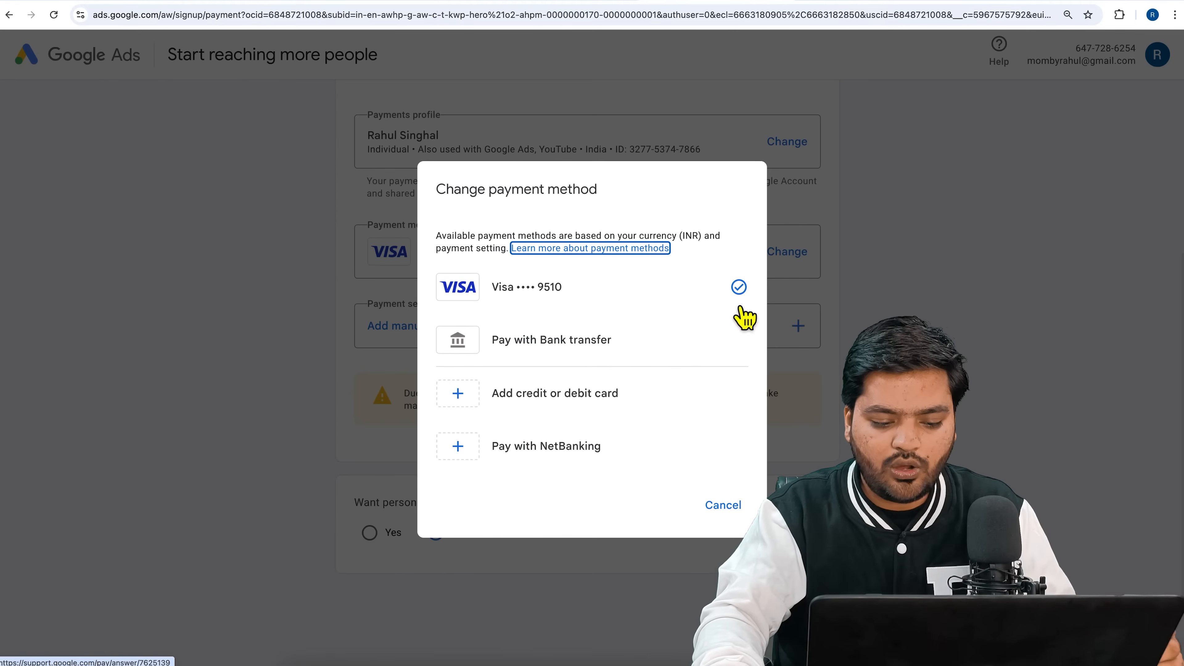
click(595, 459)
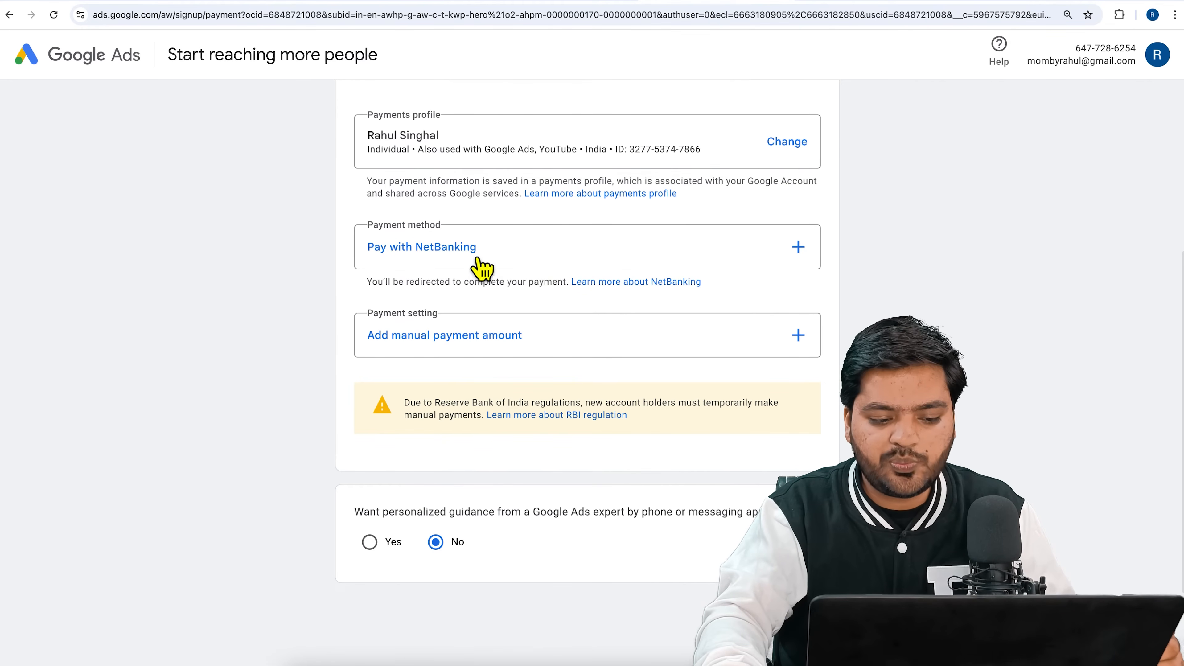
click(783, 149)
click(571, 409)
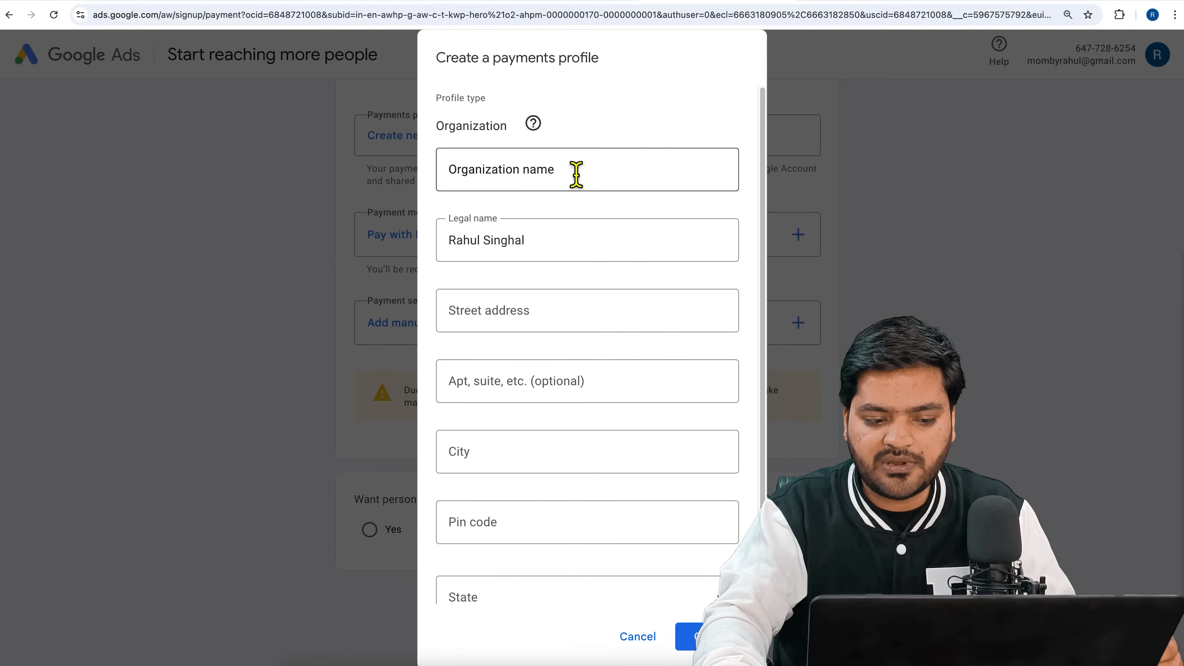
scroll(543, 327, down, 1)
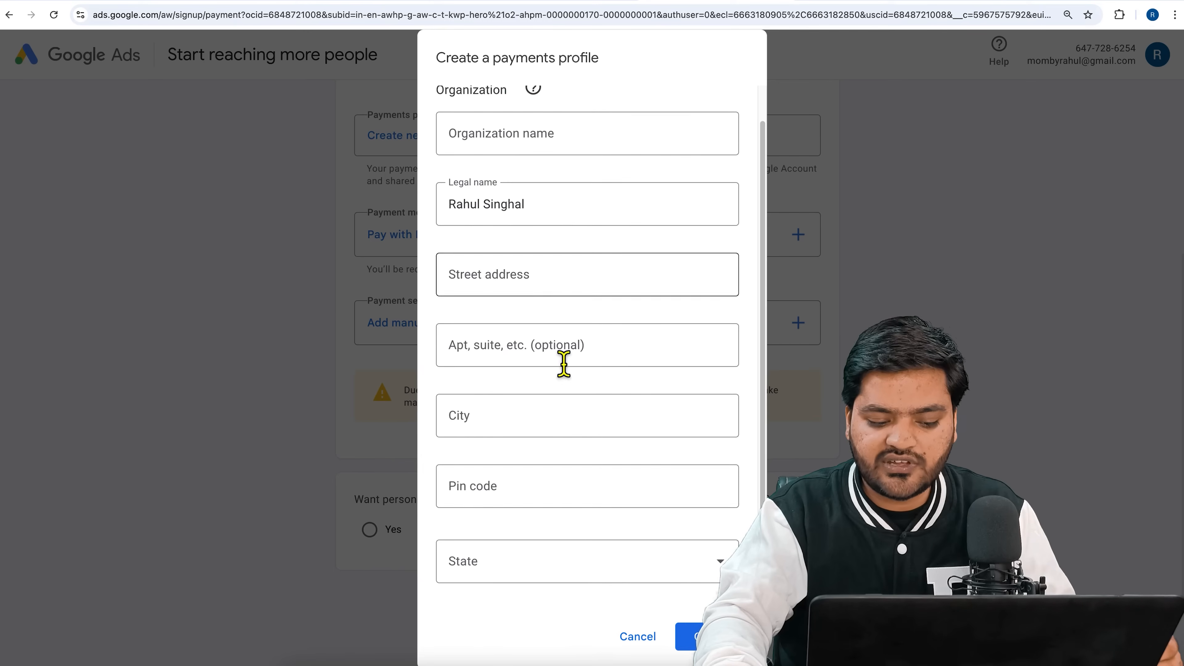
scroll(605, 583, up, 1)
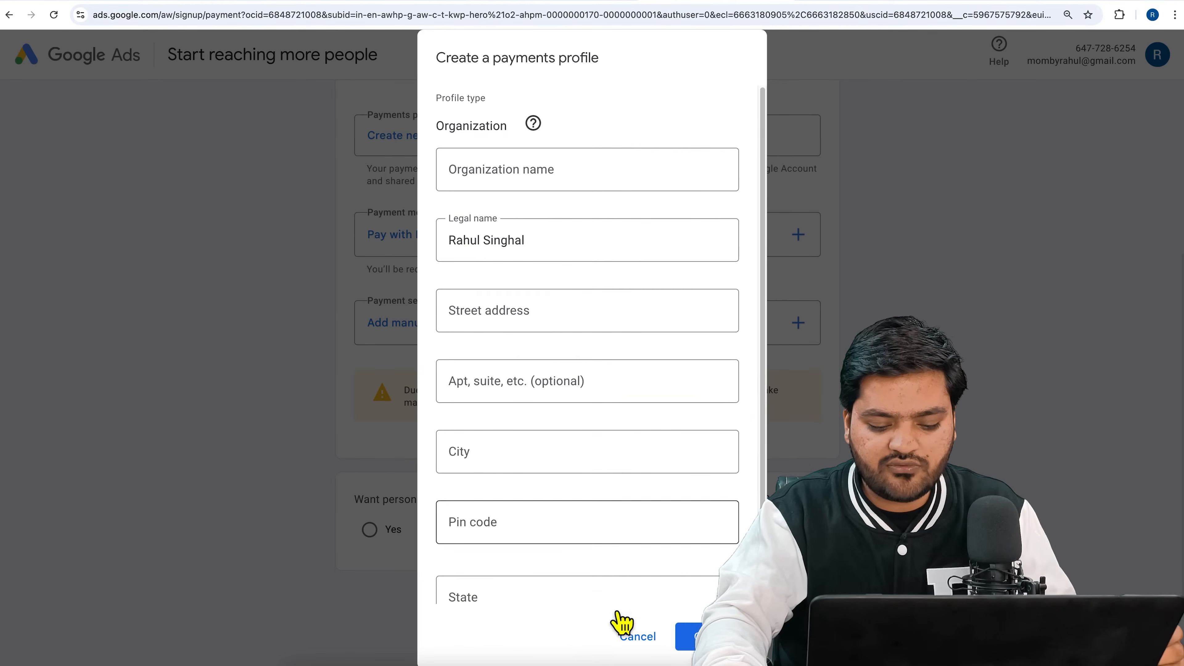
click(638, 637)
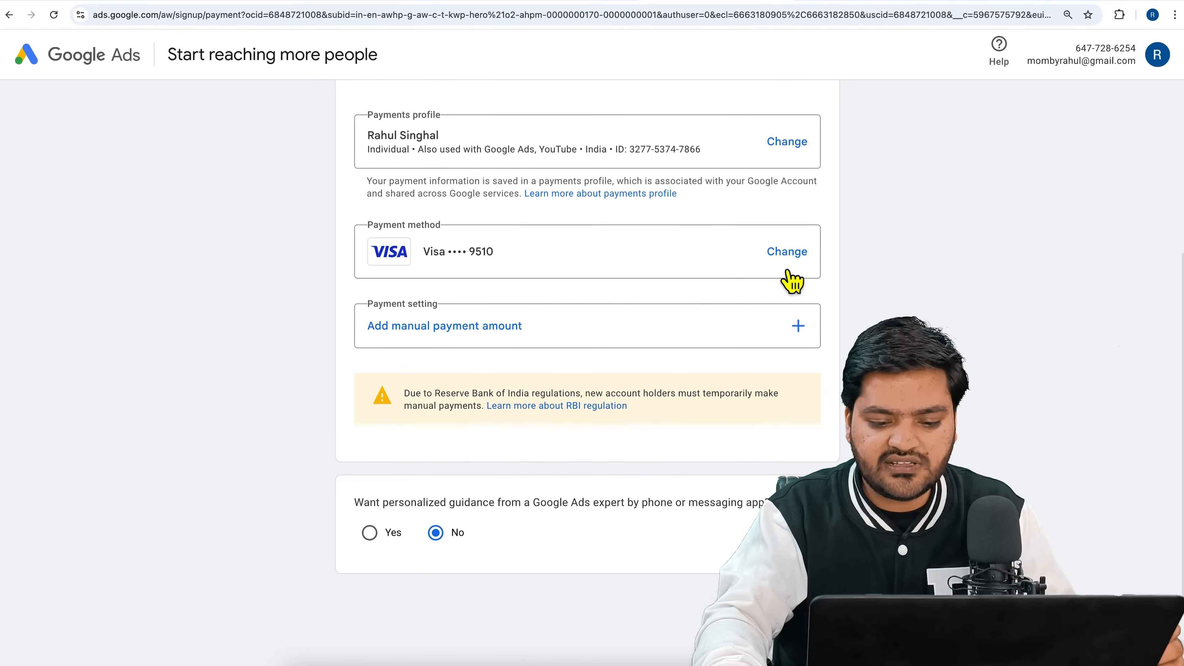
Try Pay with NetBanking as the payment method again and continue the manual payment setting without an amount.
click(788, 261)
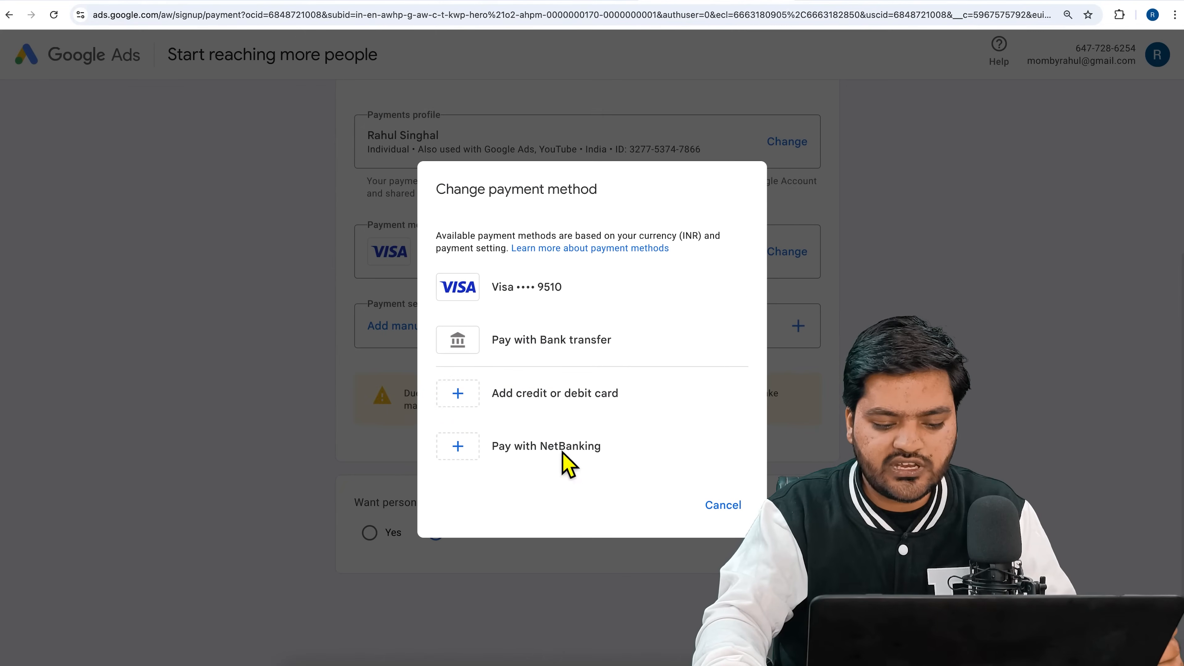
click(559, 447)
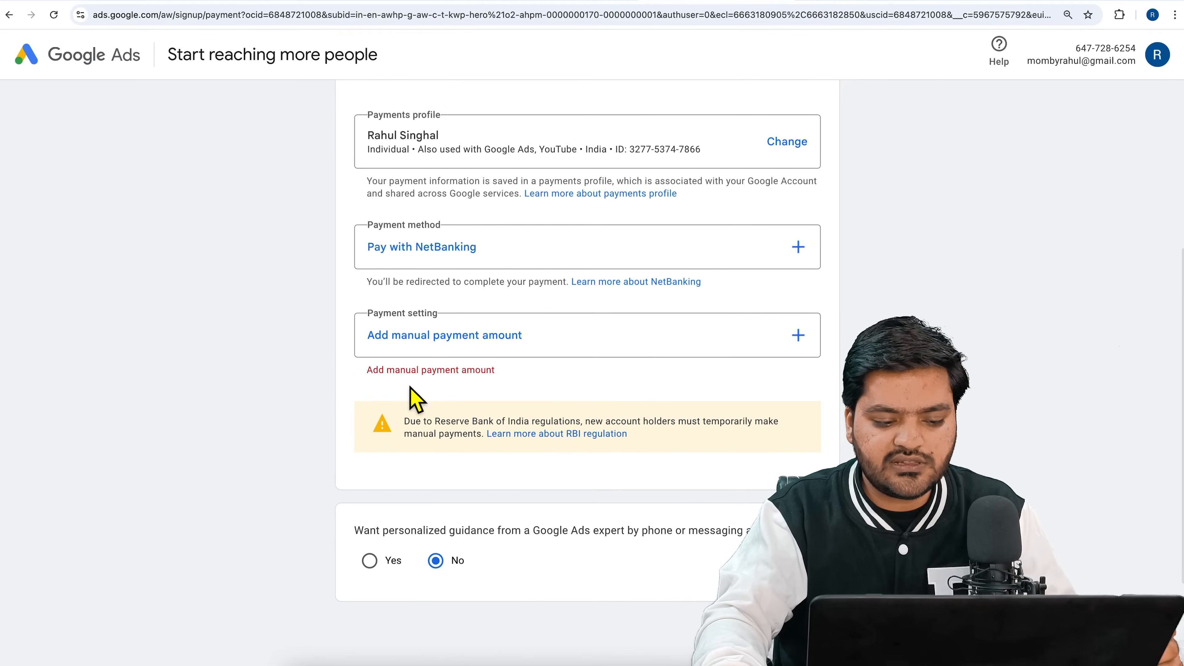
scroll(616, 387, down, 3)
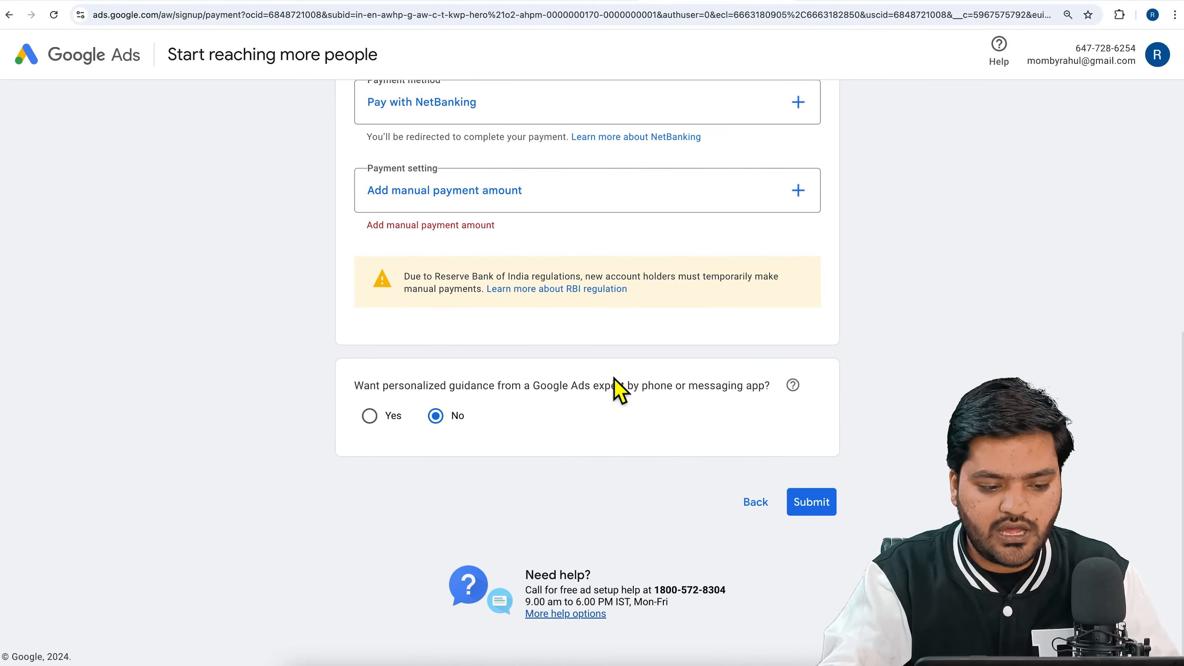
click(625, 190)
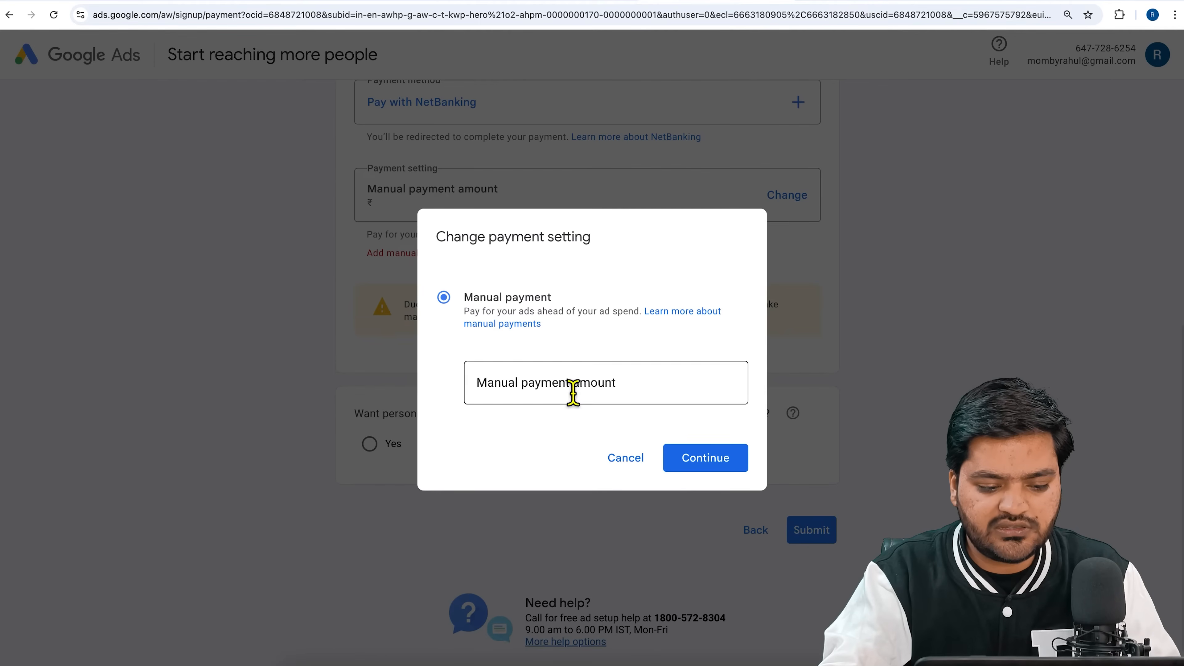
click(671, 464)
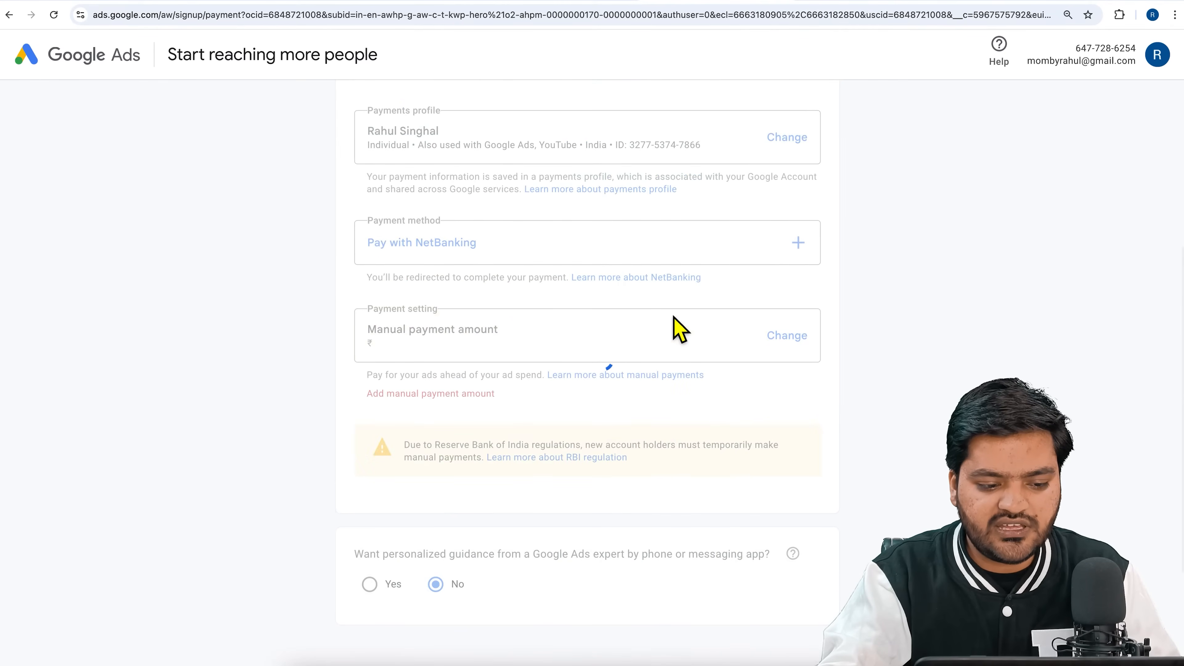
Set the payment method to Pay with Bank transfer, then submit the payment details and complete the sign-up.
click(799, 254)
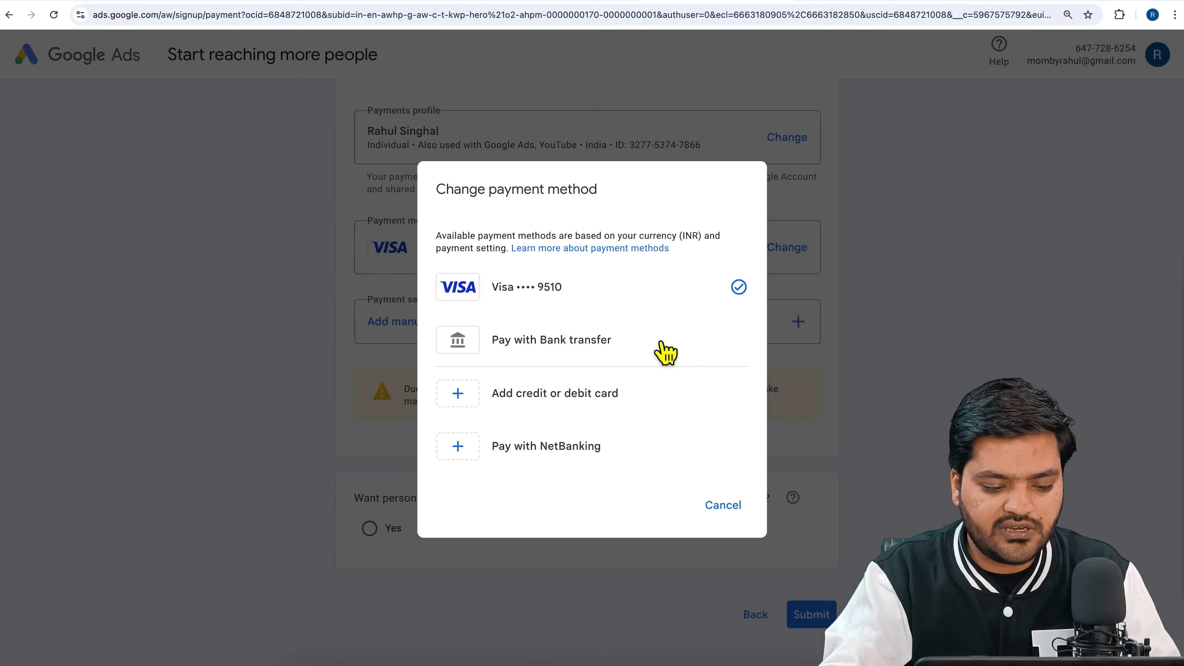
click(573, 347)
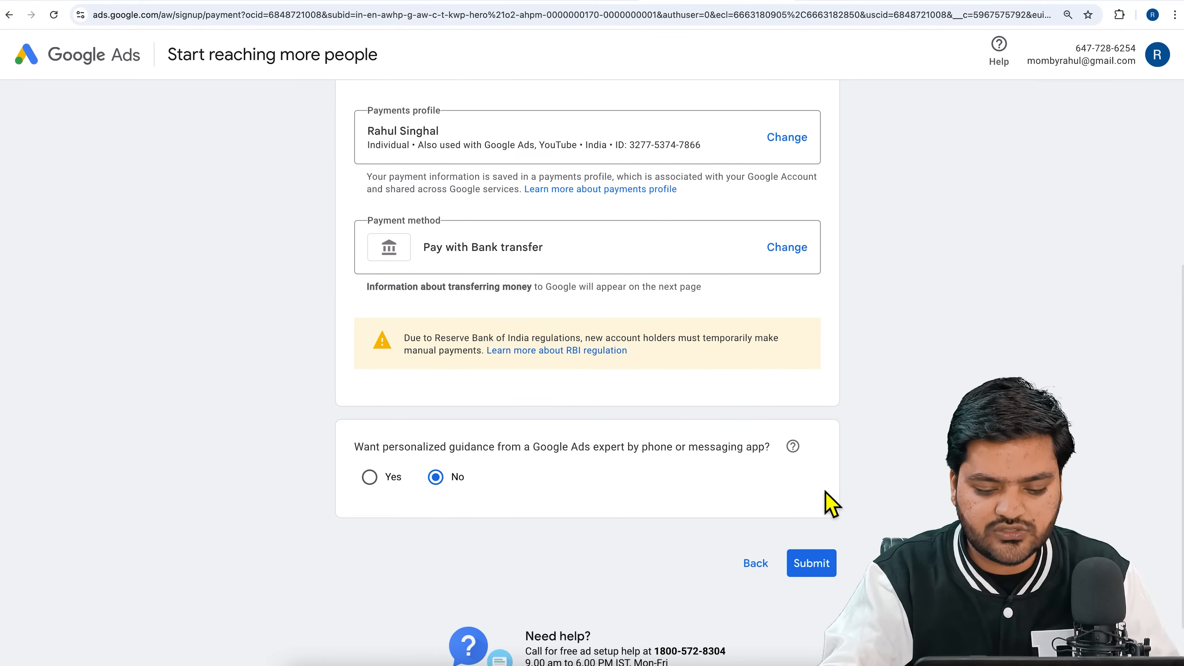
click(825, 568)
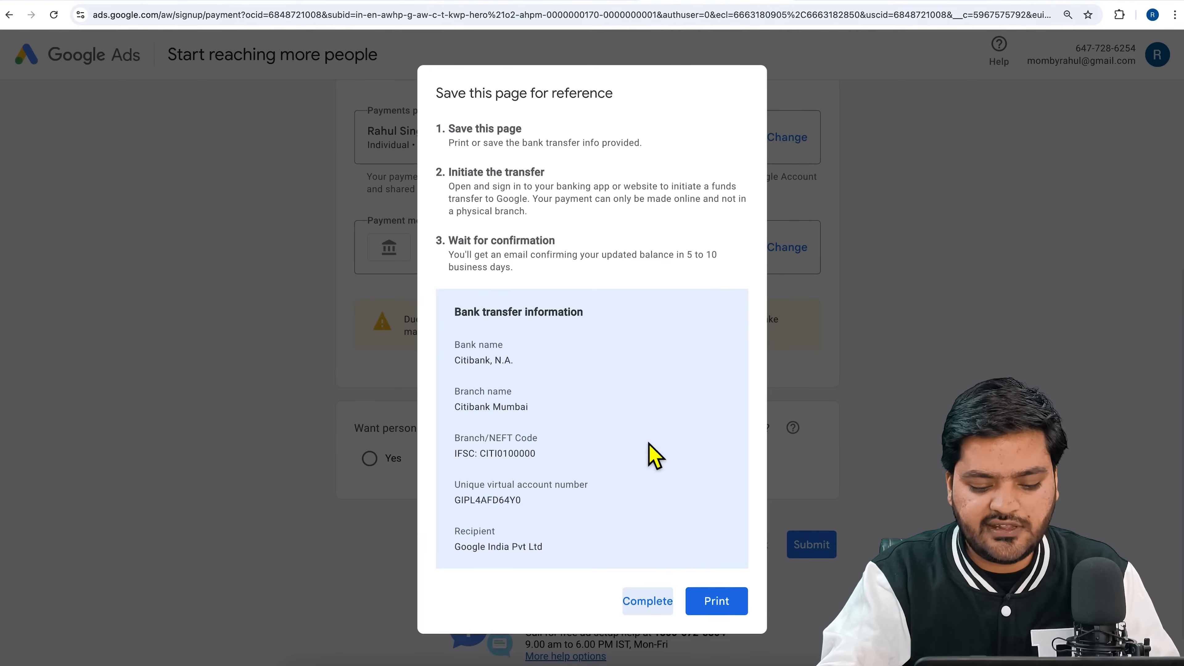
click(657, 602)
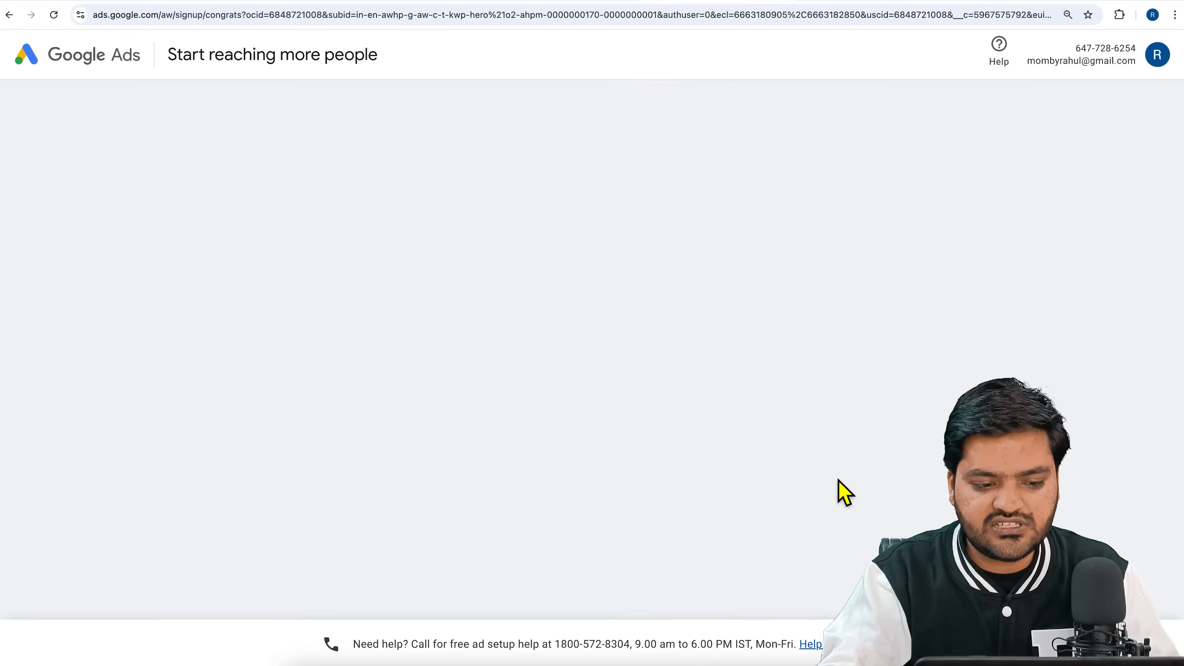
Continue to advertiser verification, answer No to being an advertising agency, choose "Yes, we pay Google Ads directly", and save the answers.
drag(482, 305, 701, 312)
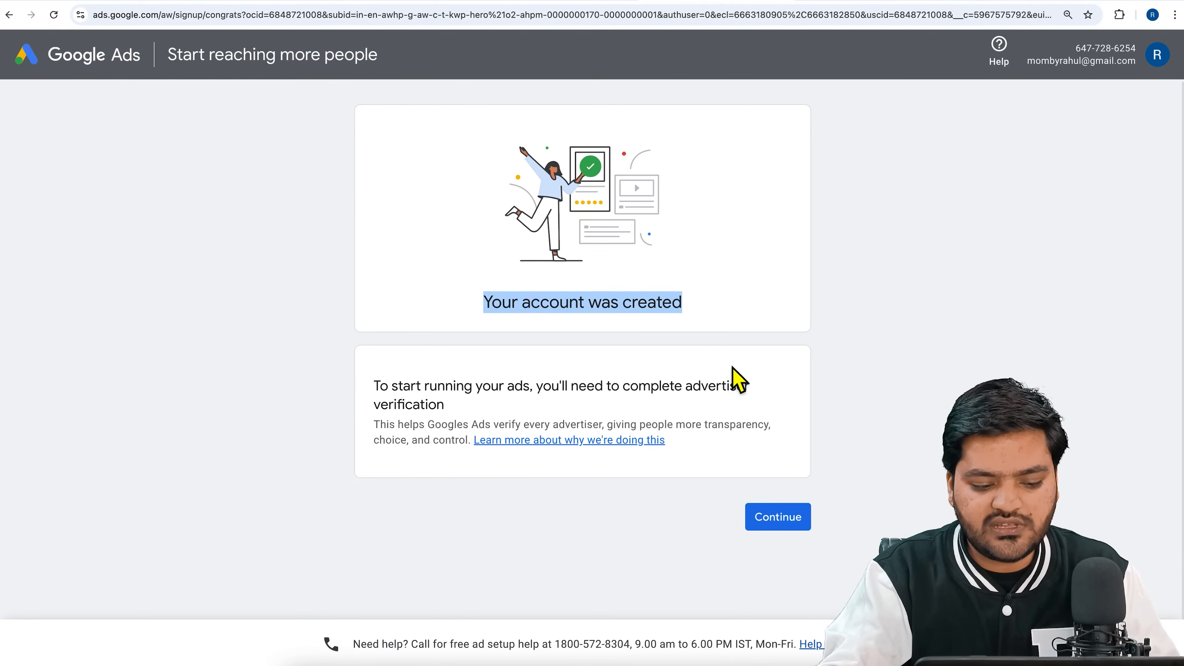
click(786, 521)
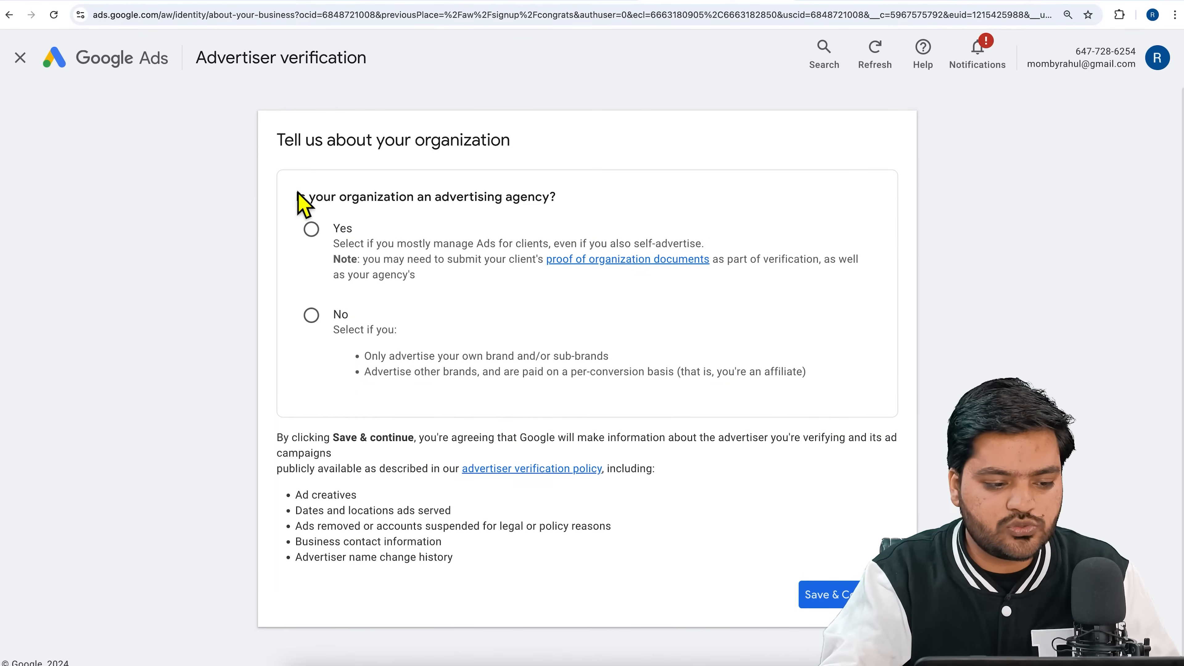
drag(297, 205, 582, 206)
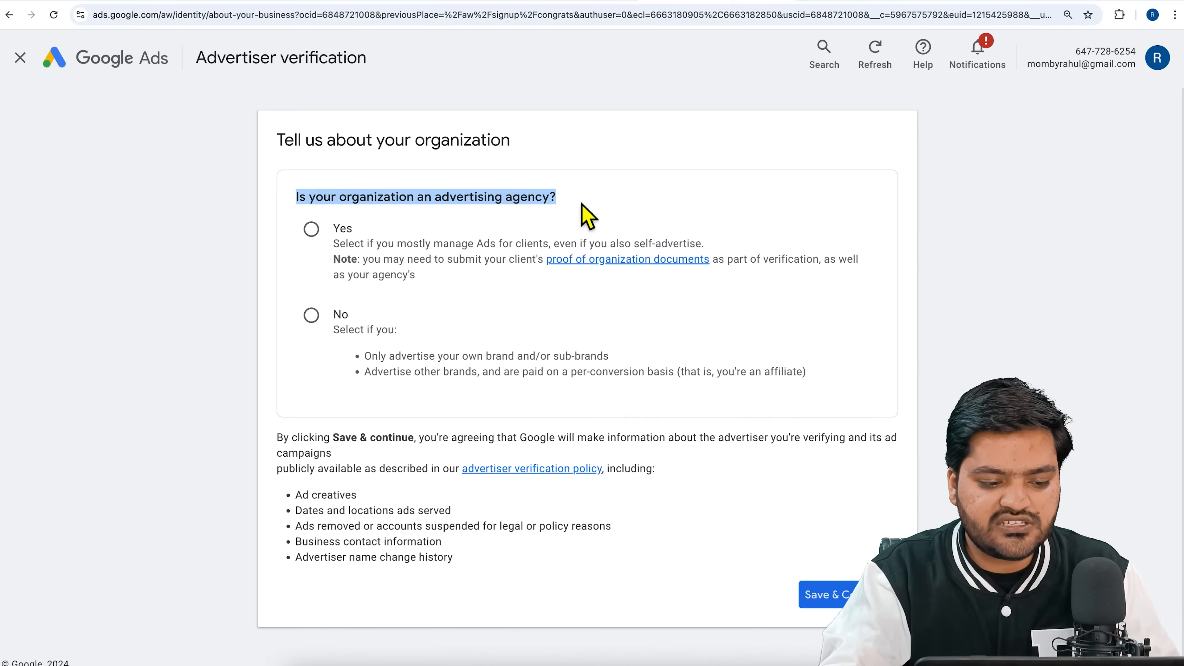
click(312, 322)
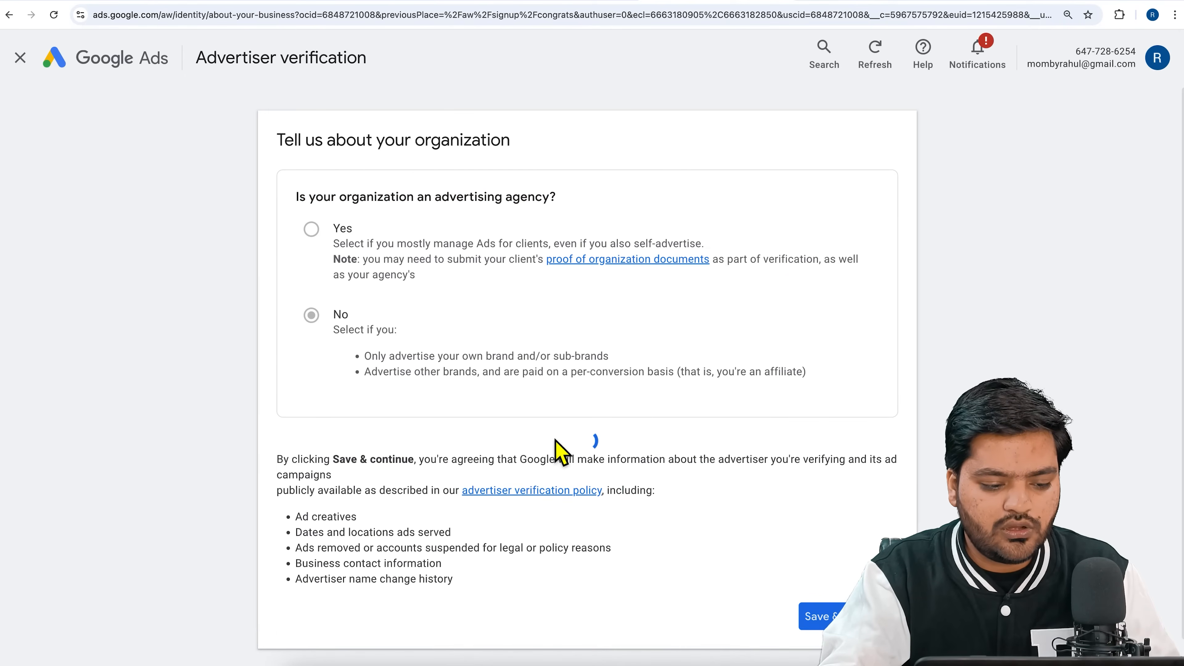
scroll(441, 464, down, 3)
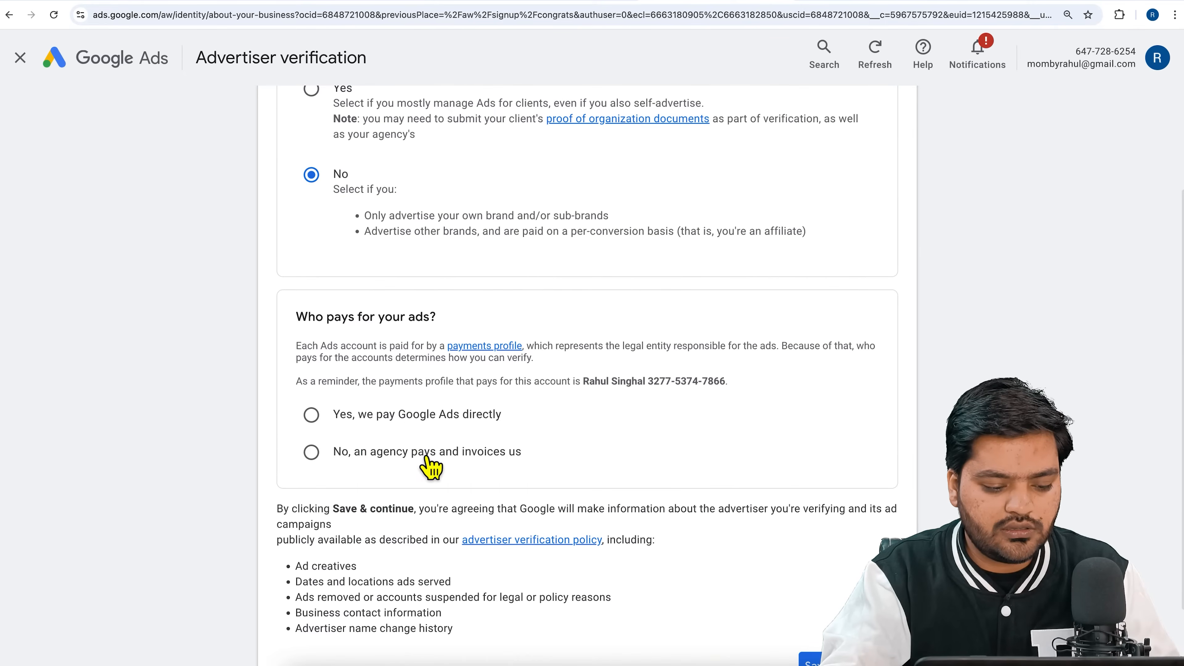
click(402, 422)
scroll(877, 550, down, 2)
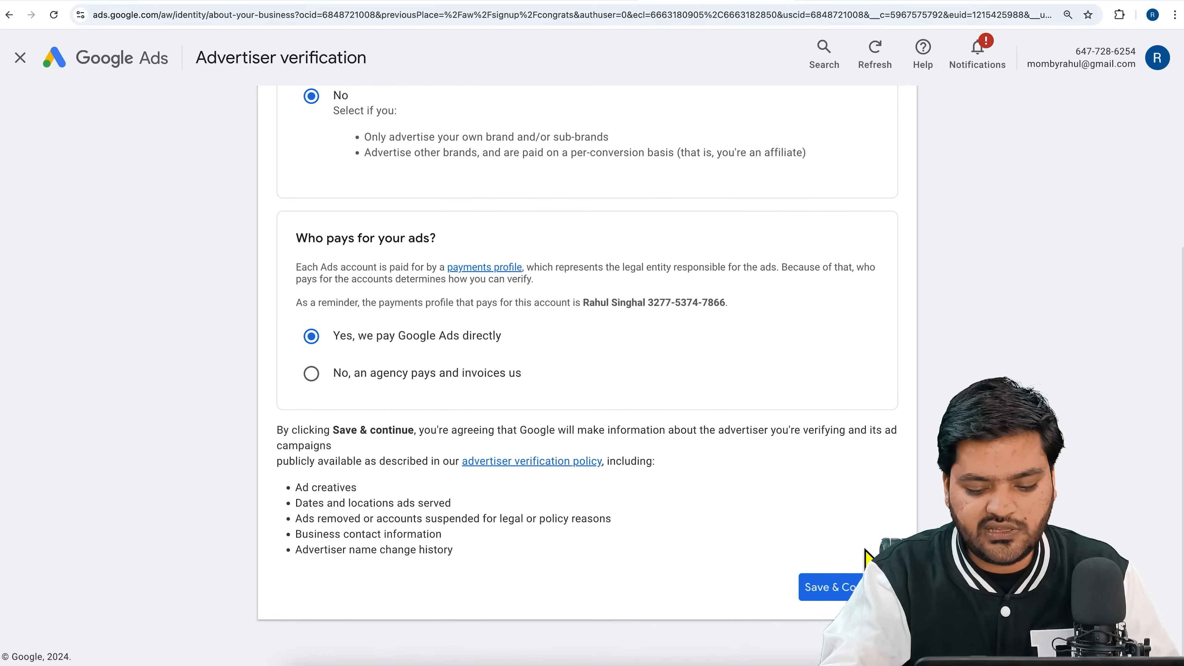
click(846, 586)
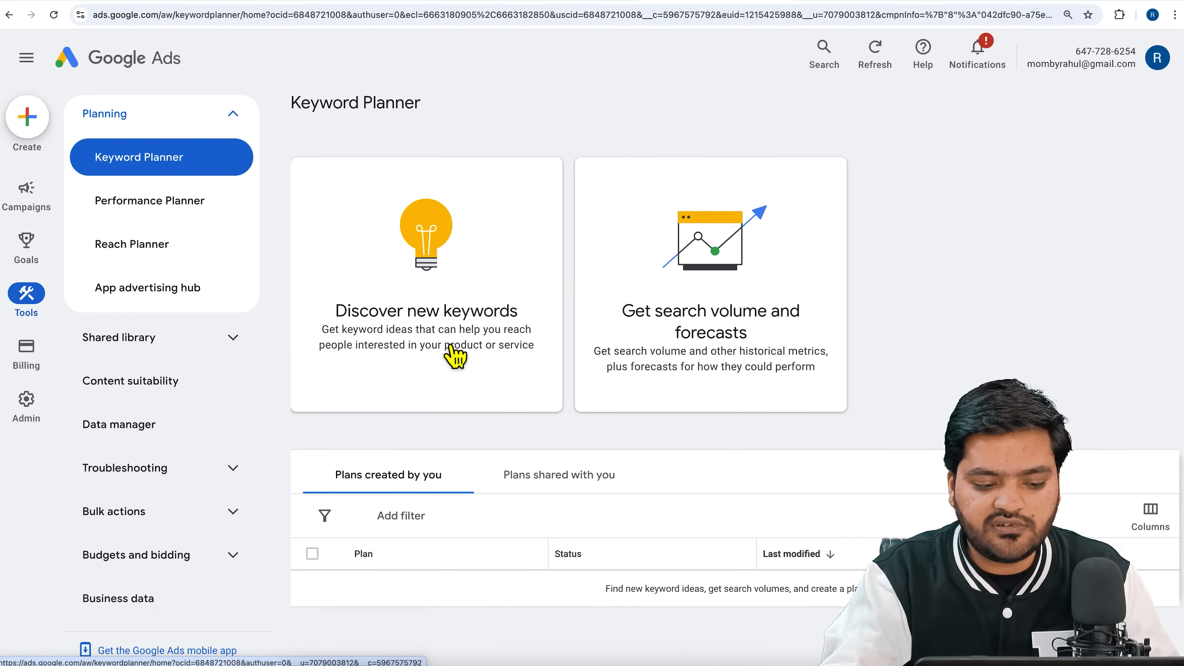
Start discovering new keywords and replace the target location India with the union territory Delhi, India.
click(455, 356)
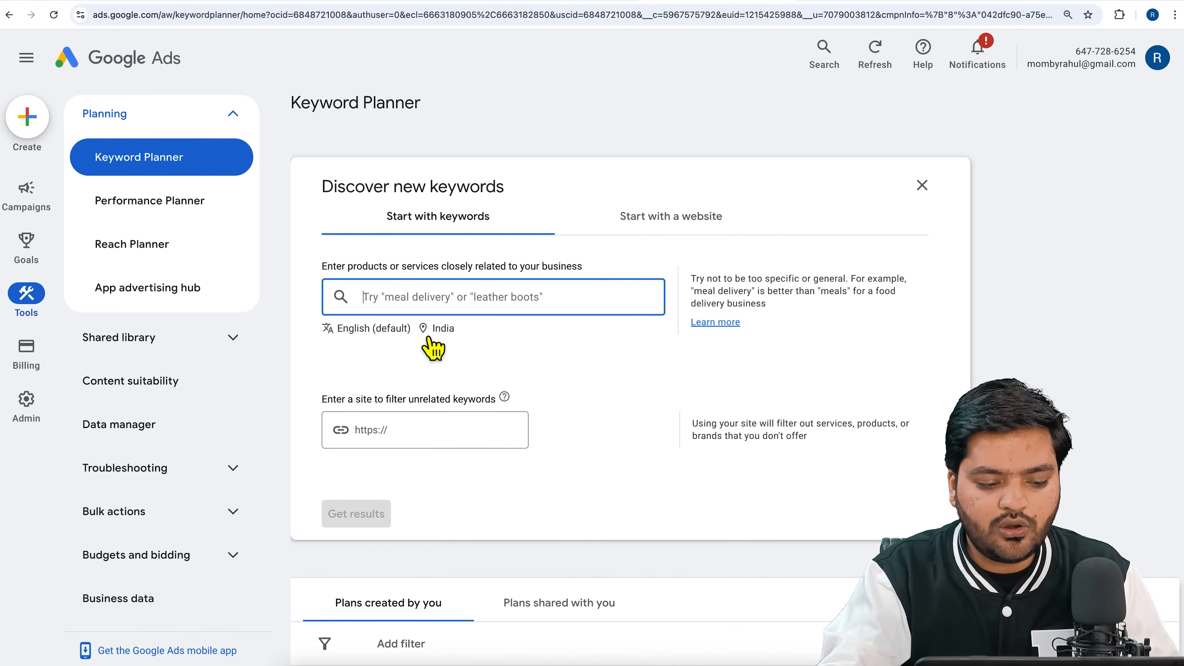
click(447, 329)
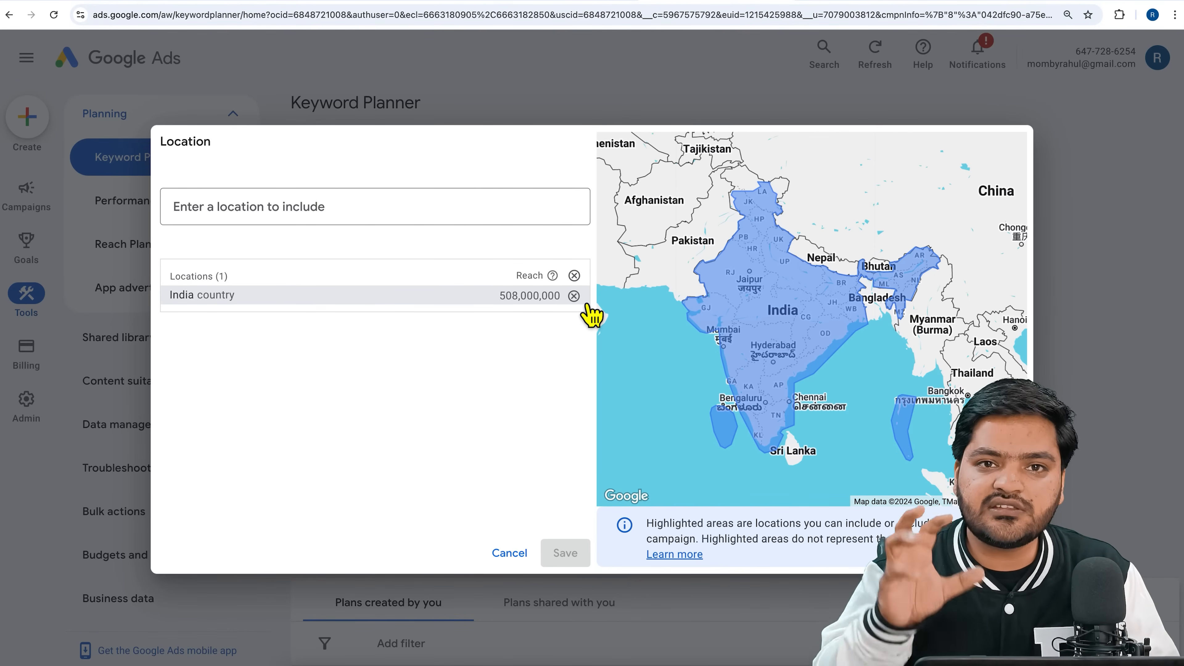
click(574, 296)
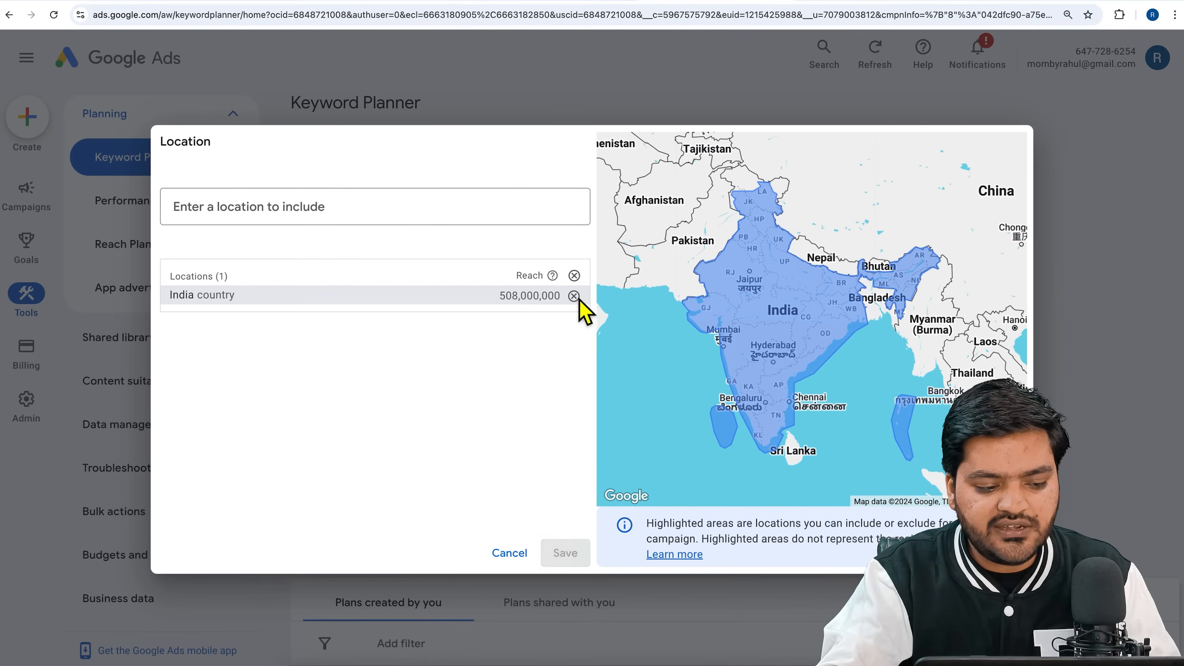
text(delhi)
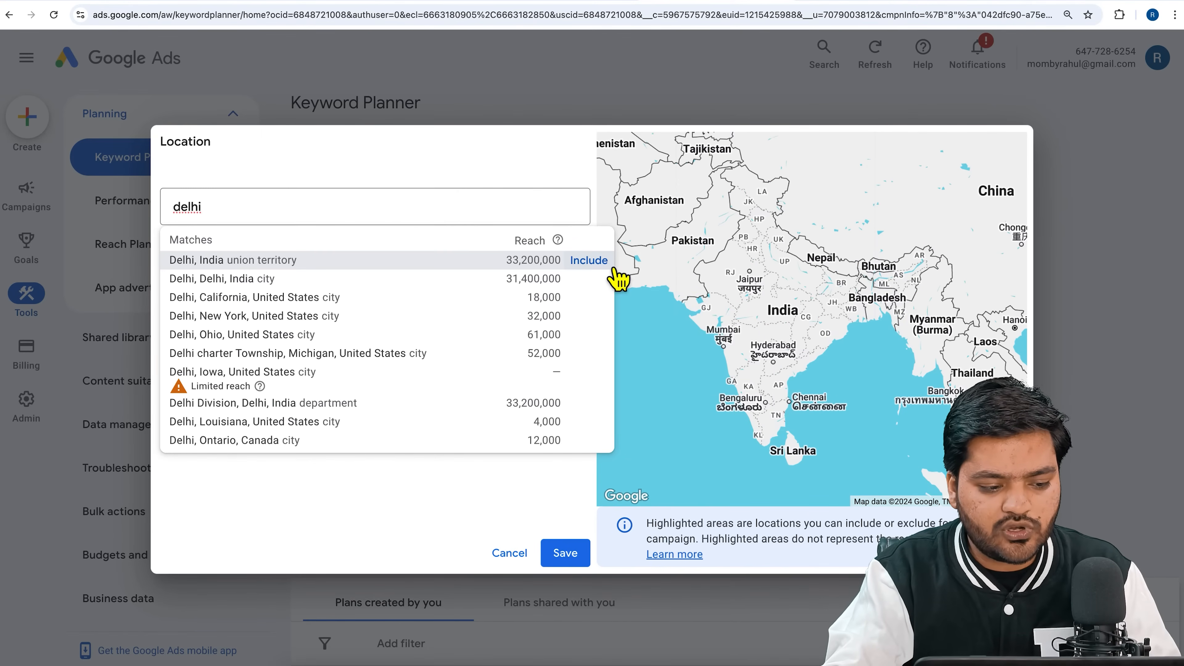
click(589, 261)
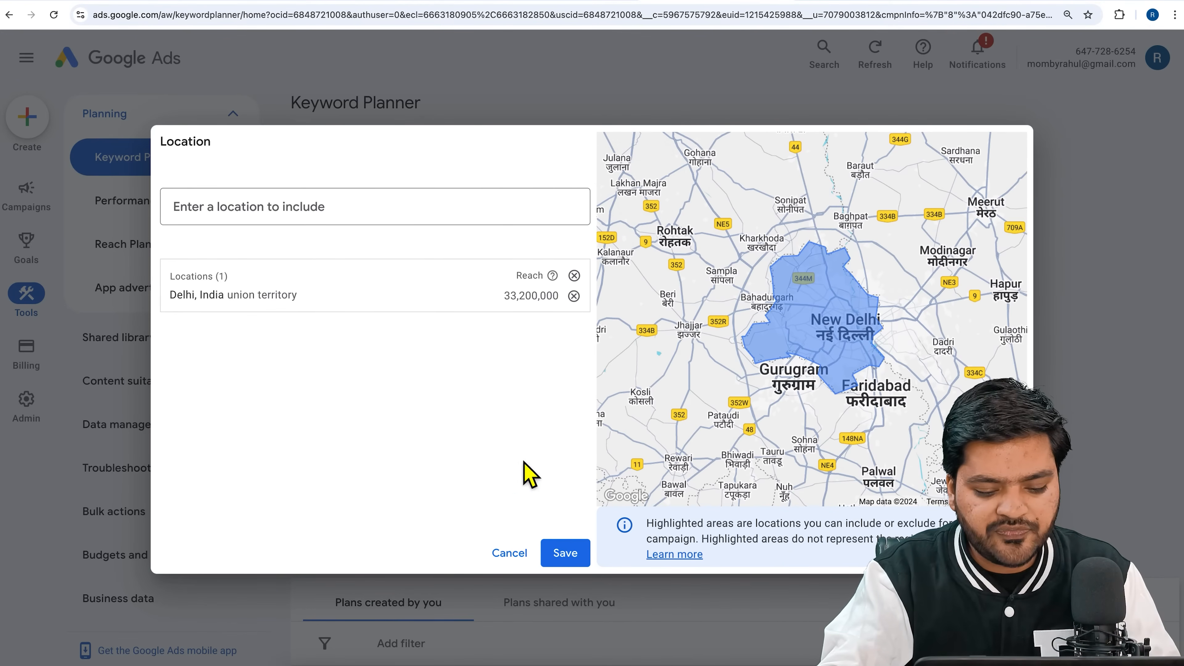
click(581, 563)
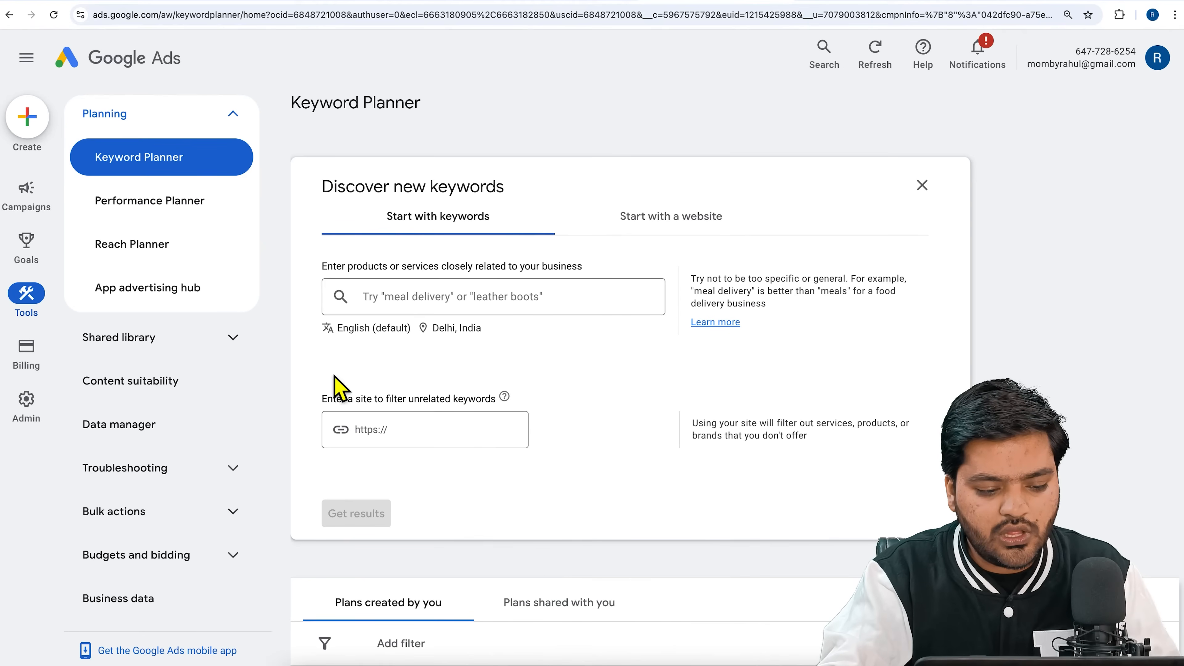
Get keyword ideas for "stock market classes" and collapse the Planning navigation to widen the results.
click(470, 306)
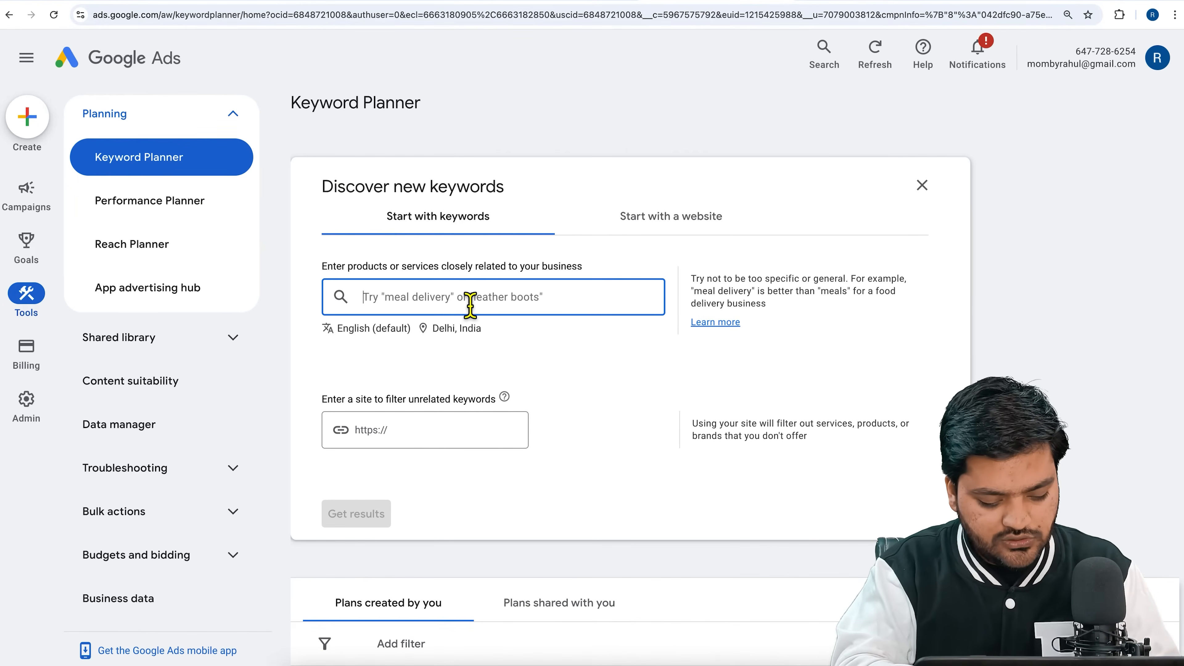
text(stock)
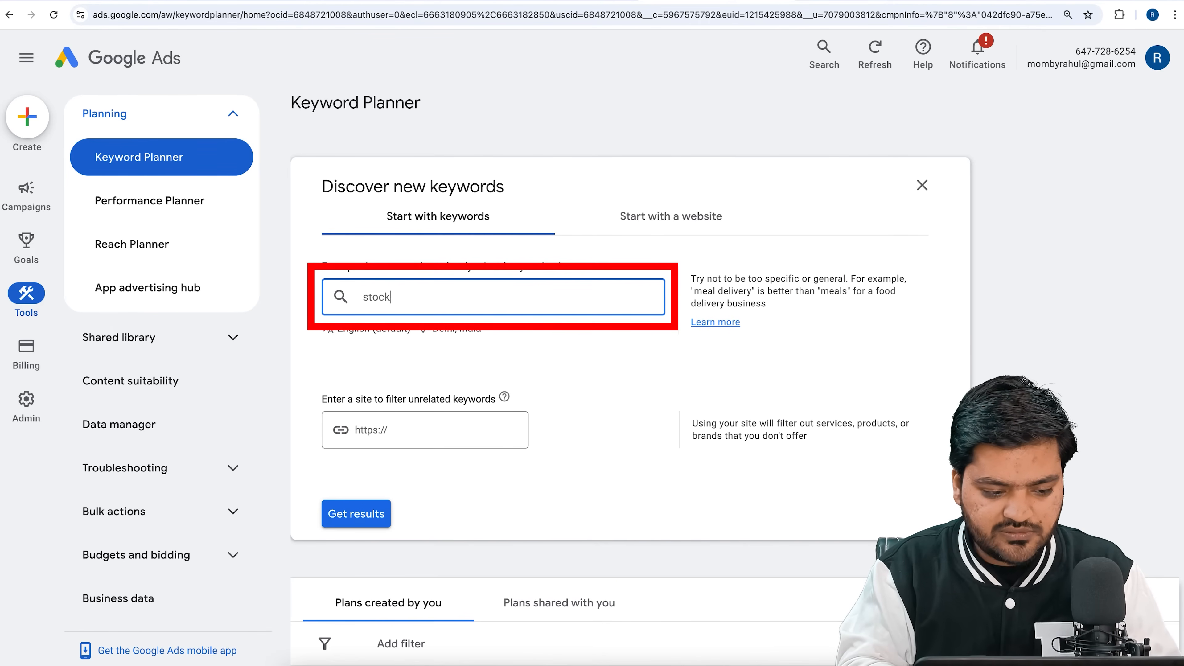
text( marke)
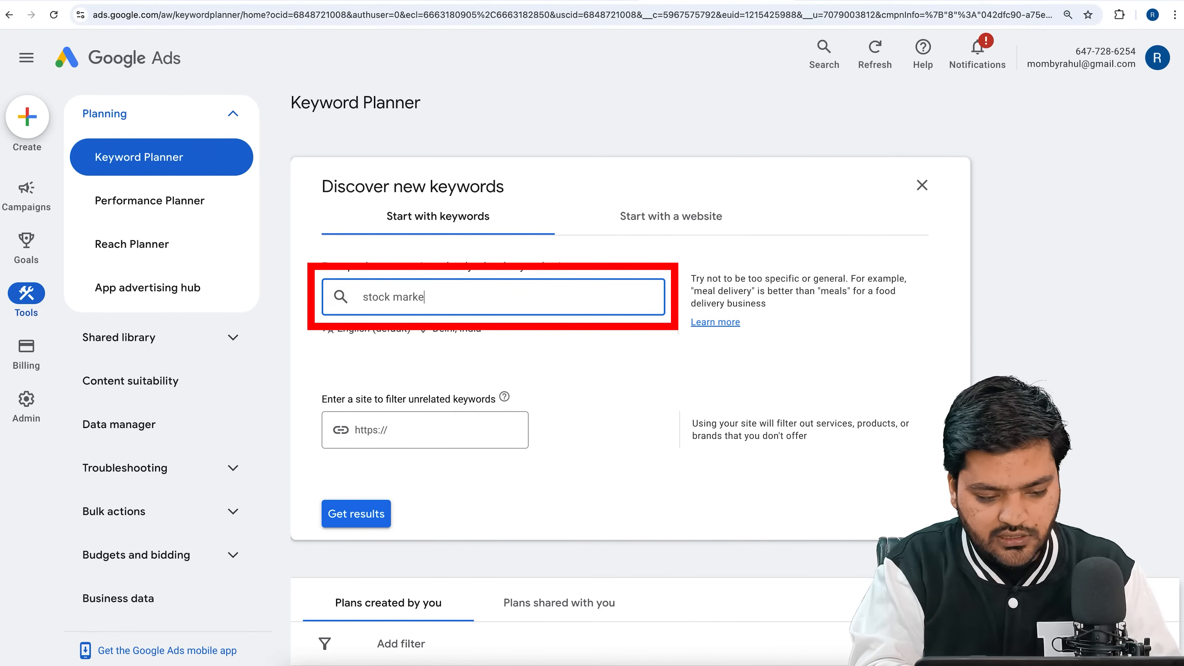
text(t classes)
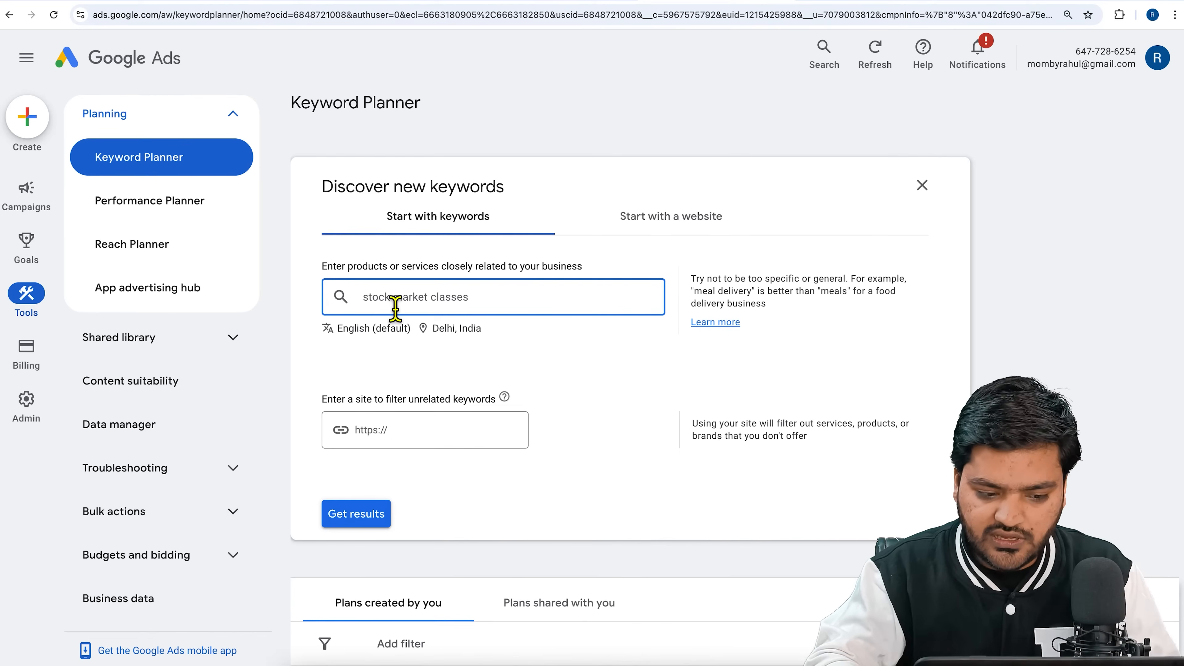
key(Return)
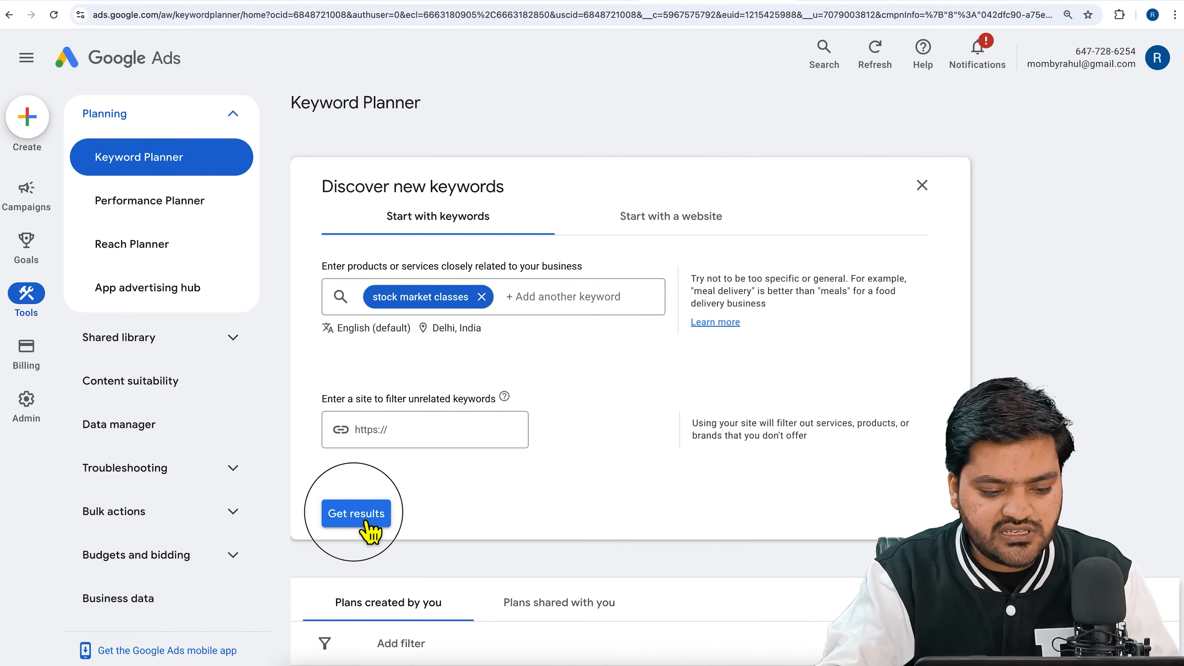
click(367, 520)
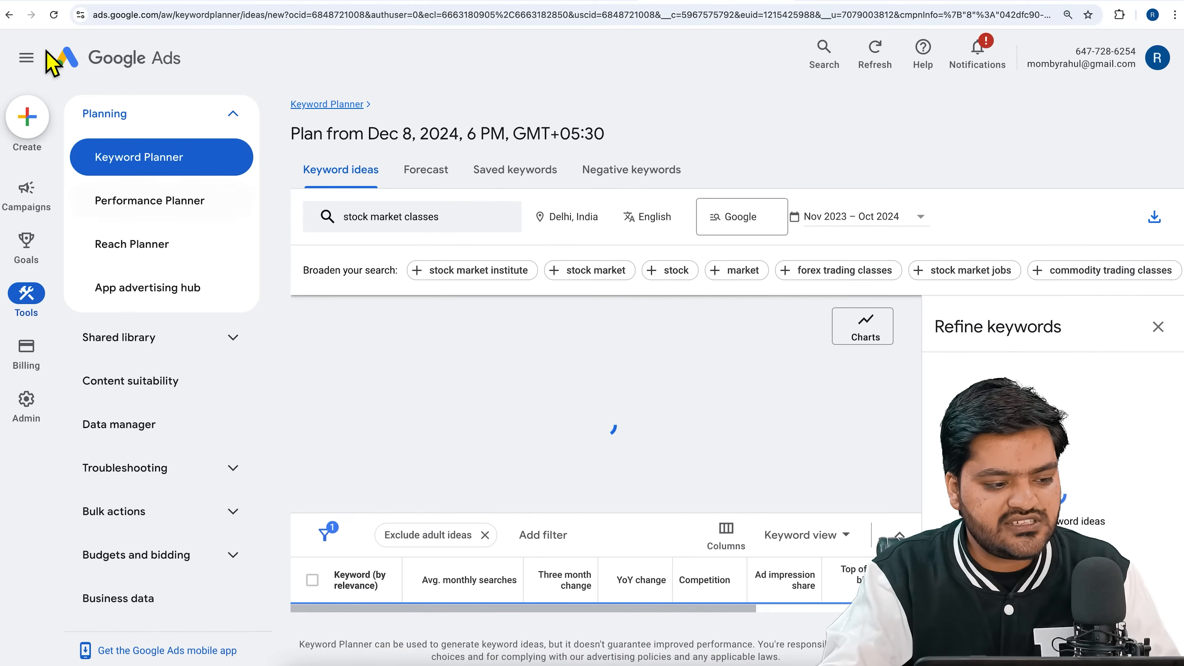
click(32, 68)
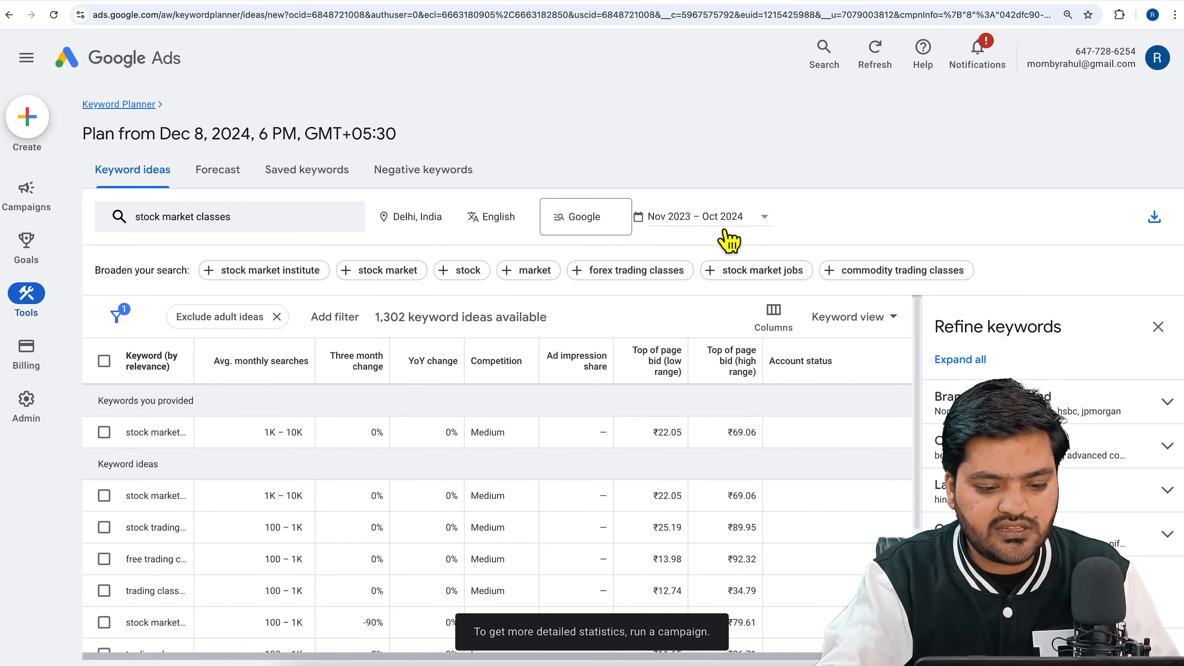
Look through the date range presets for the keyword ideas and leave them without choosing another range.
click(752, 218)
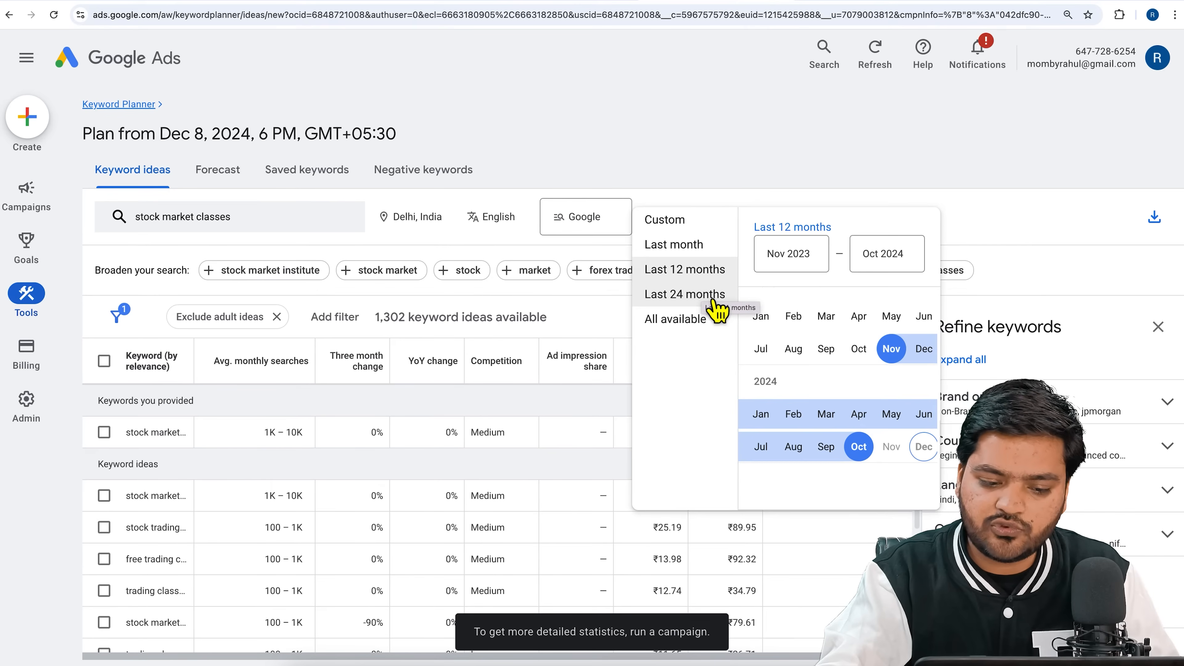
click(749, 153)
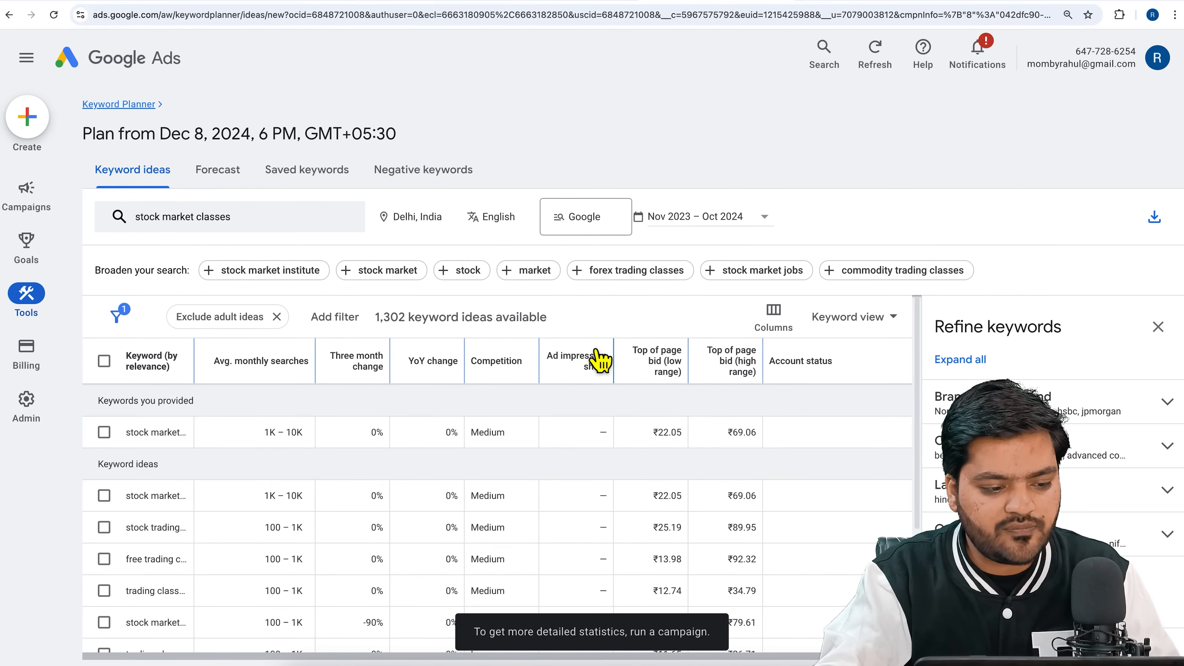
scroll(598, 358, down, 2)
scroll(568, 431, up, 3)
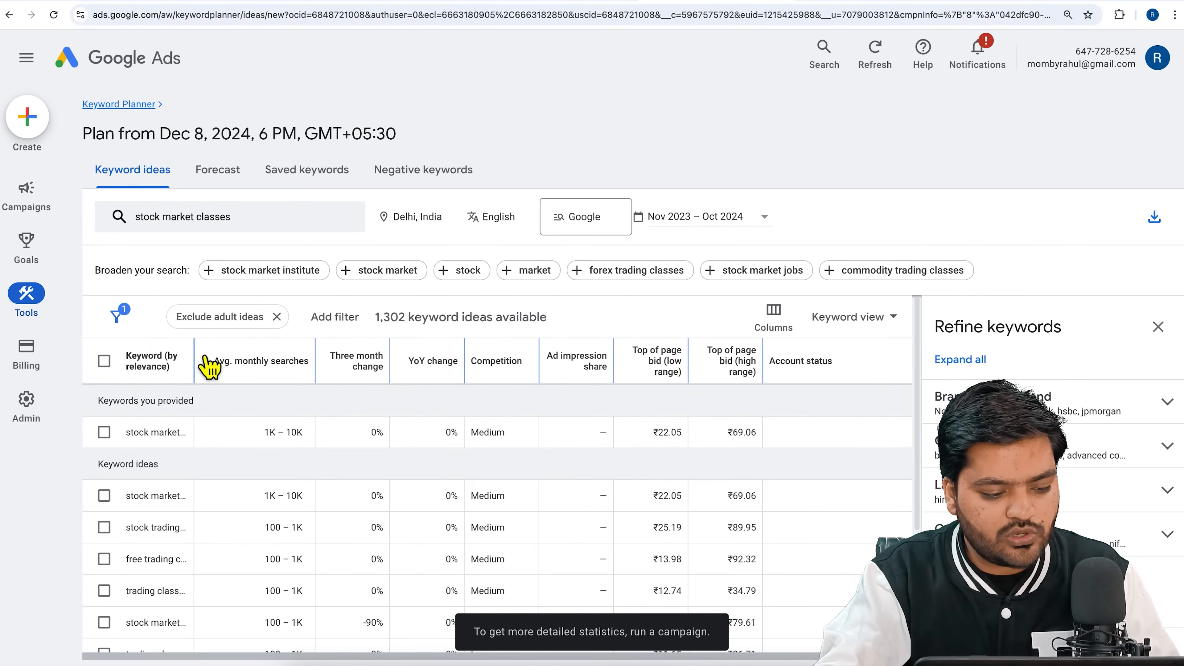
Widen the Keyword column so full keywords can be read, and close the Refine keywords pane.
drag(205, 356, 301, 362)
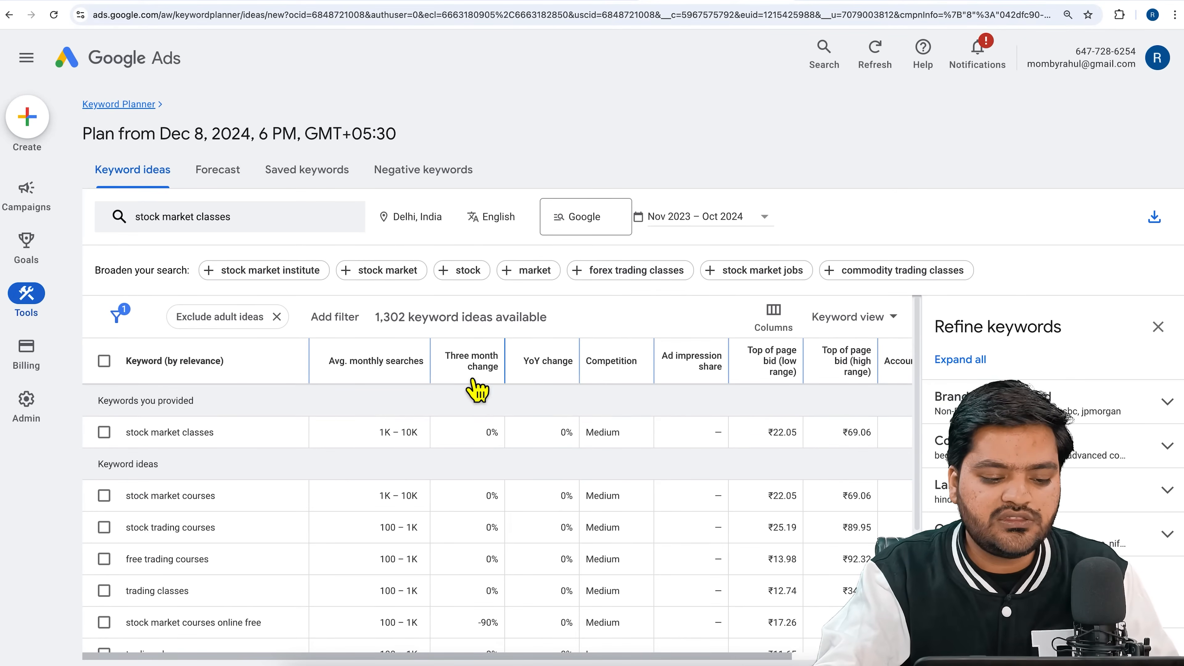
mouse_move(489, 383)
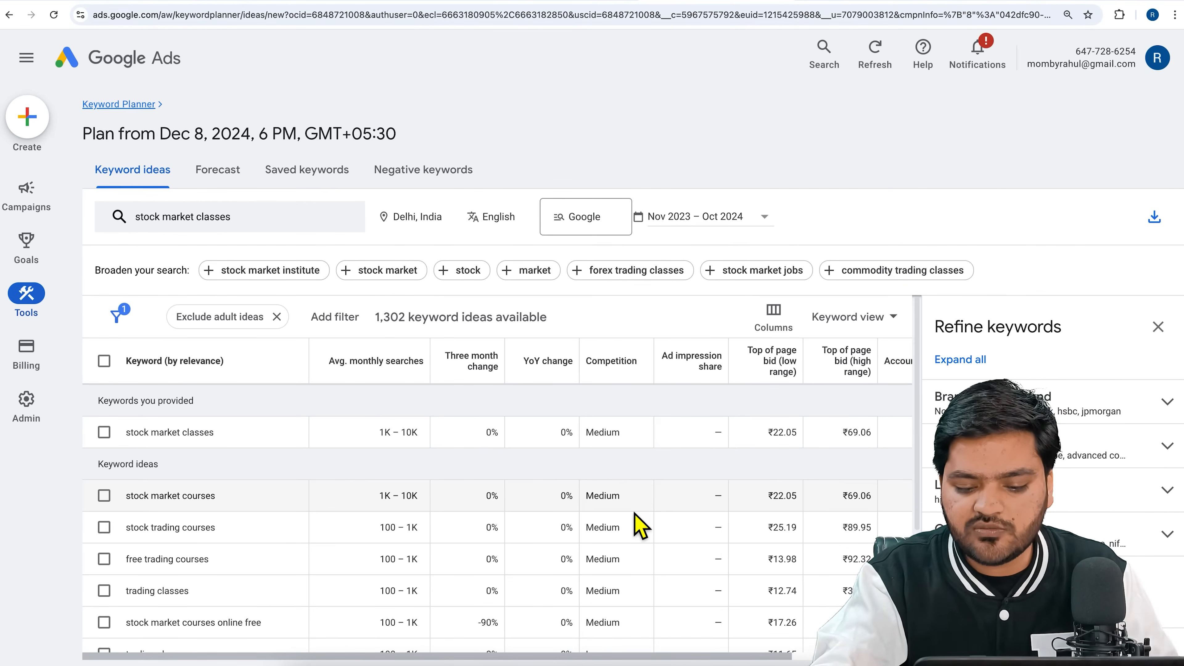
drag(700, 656, 624, 653)
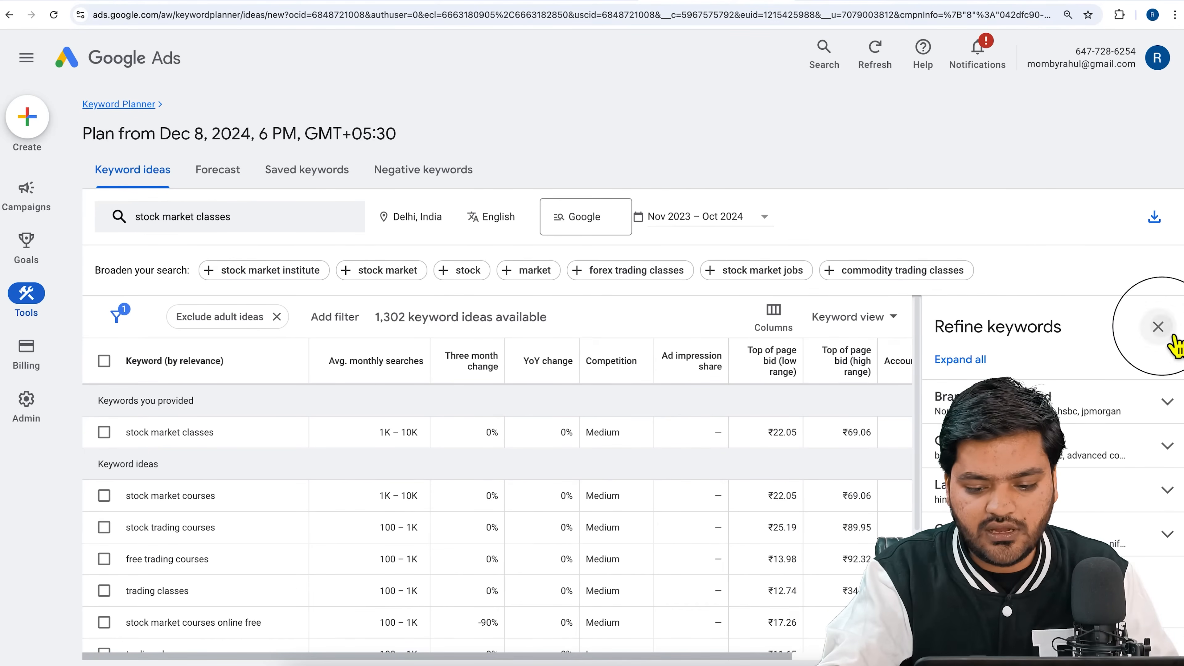
click(1158, 327)
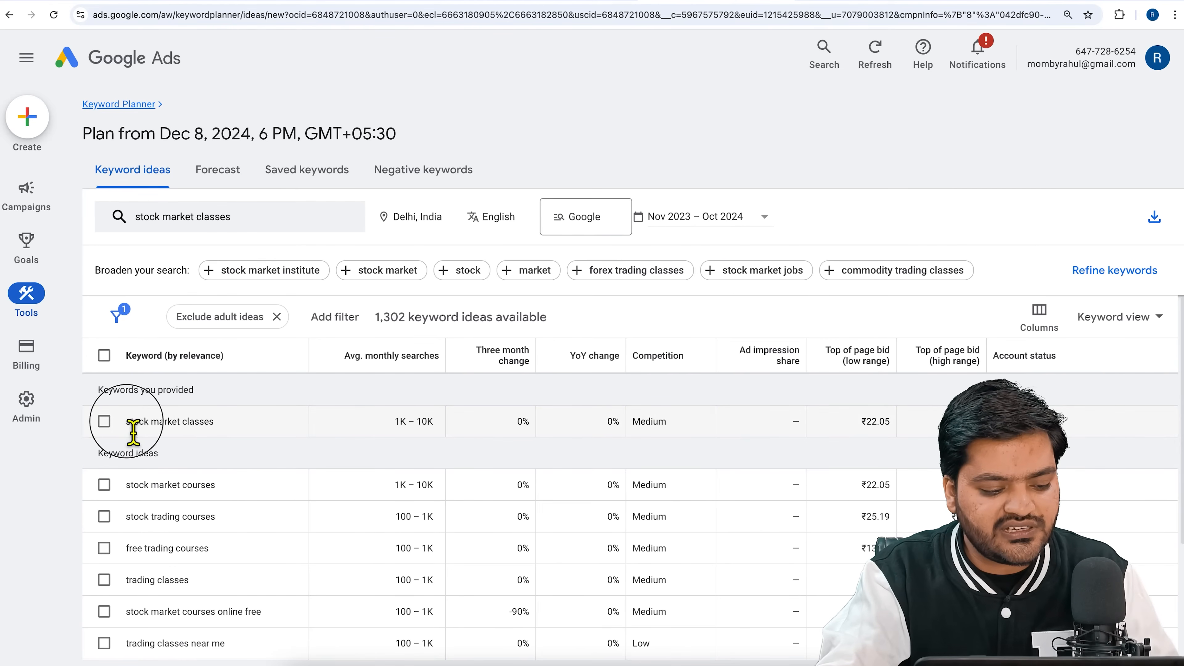
drag(127, 421, 213, 422)
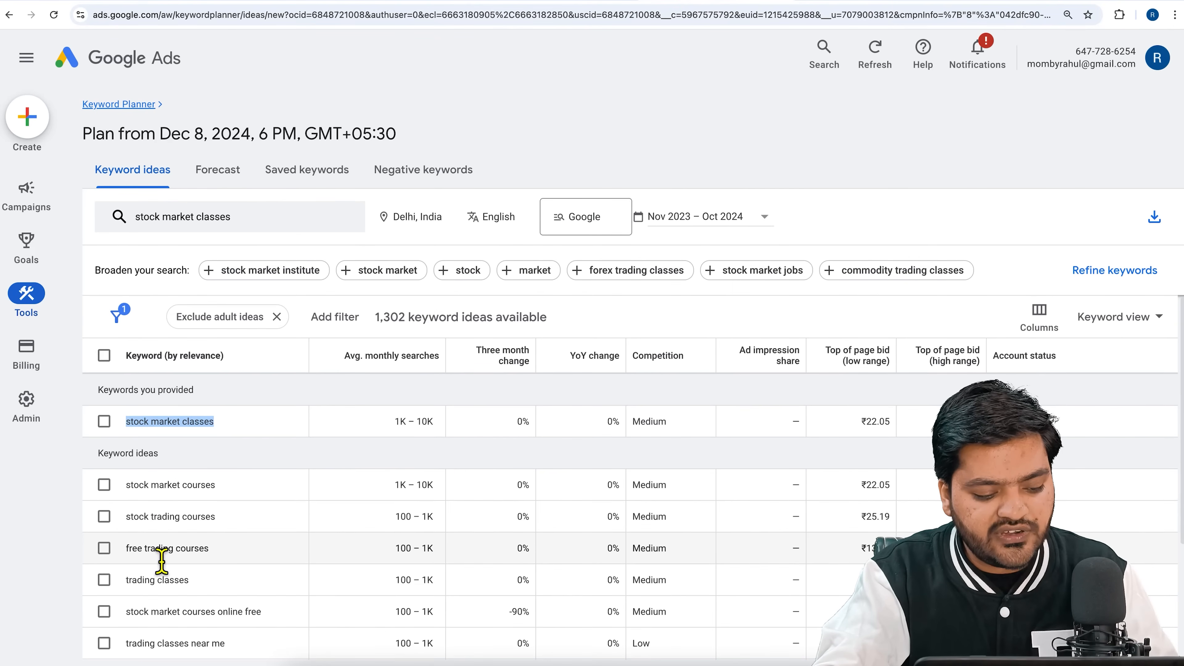
scroll(223, 566, down, 1)
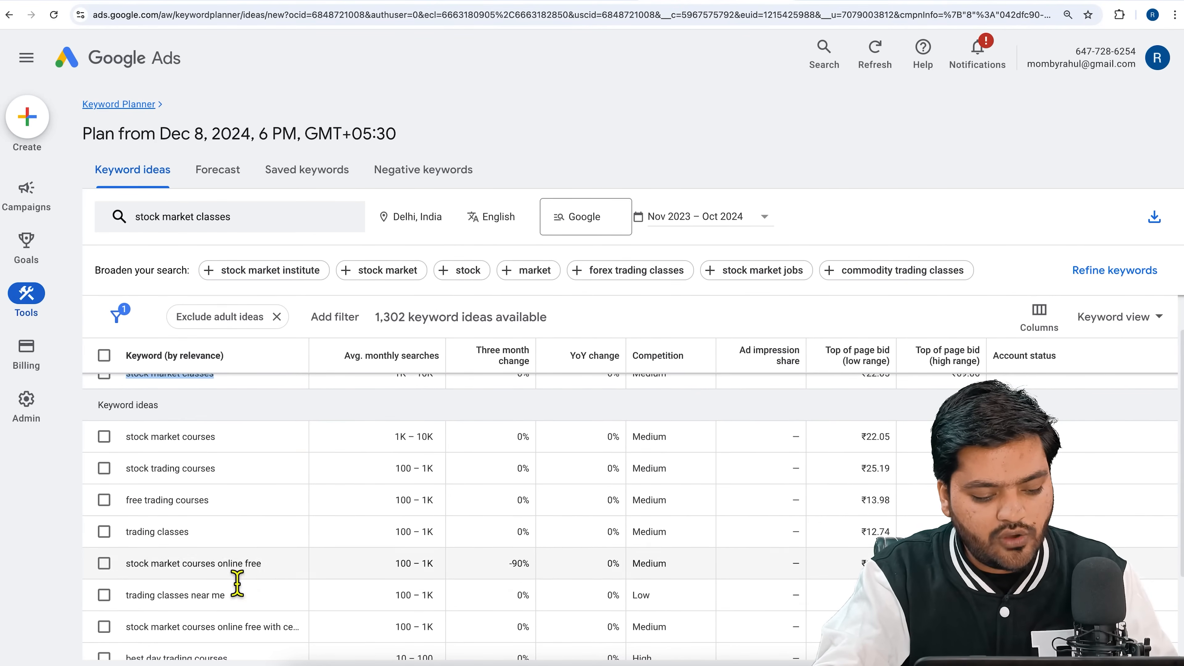
Add the keyword "stock market classes delhi" to the search and get the updated keyword ideas.
click(272, 228)
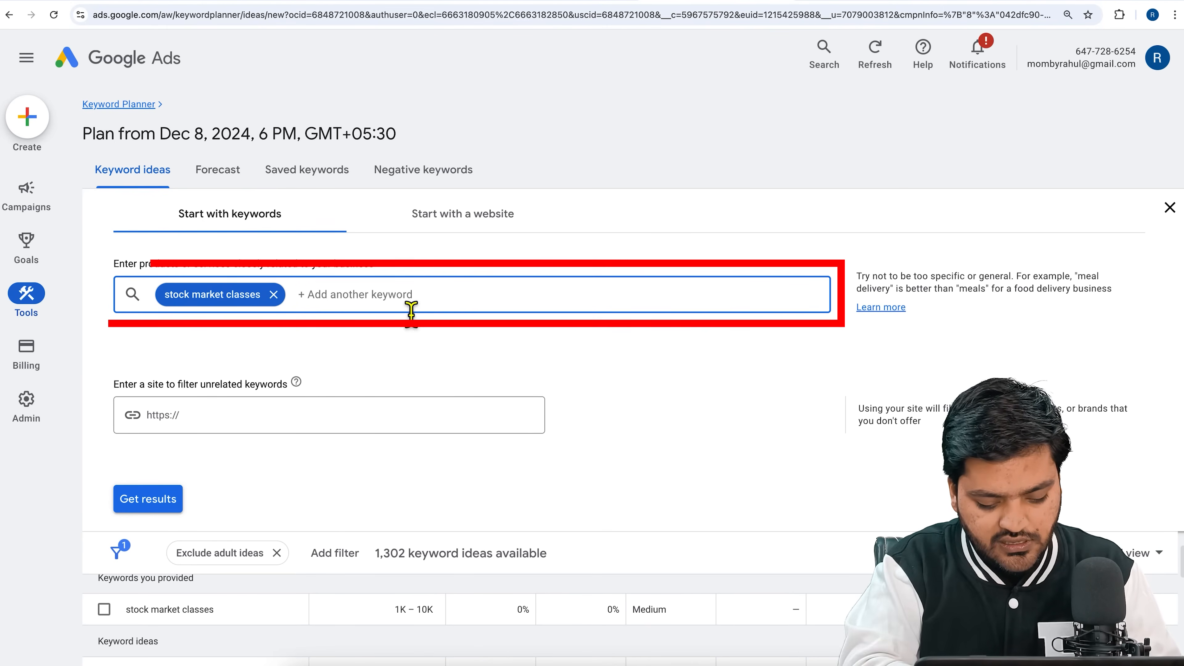
text(stock m)
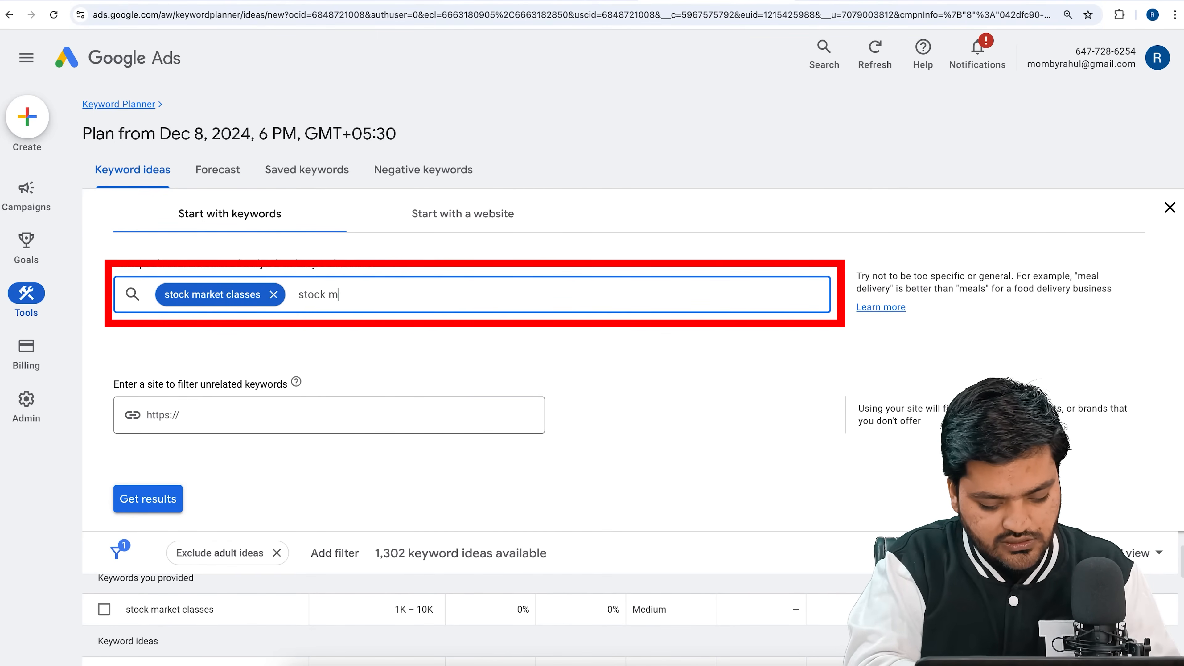
text(arket classes delhi)
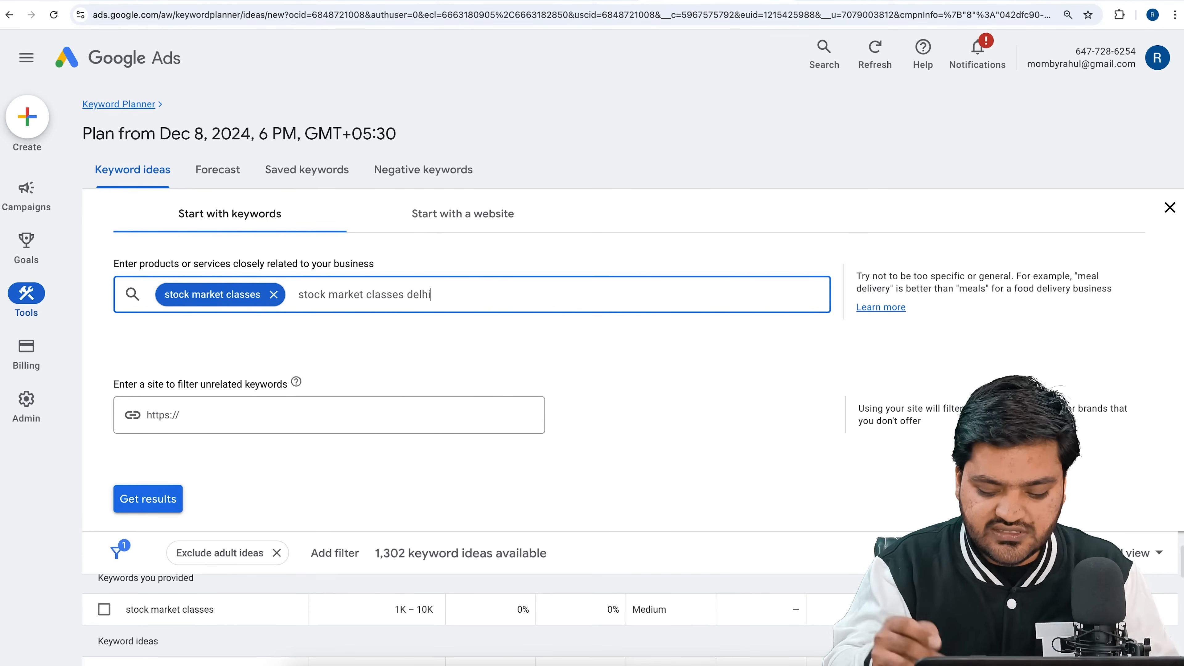
key(Return)
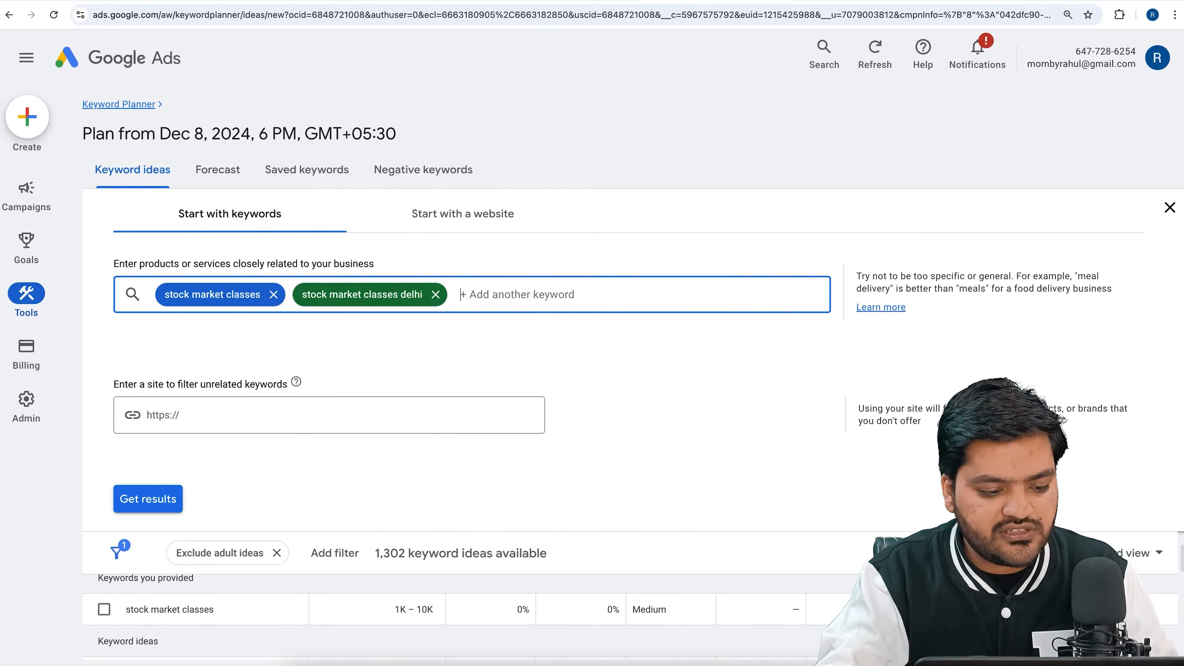
click(148, 499)
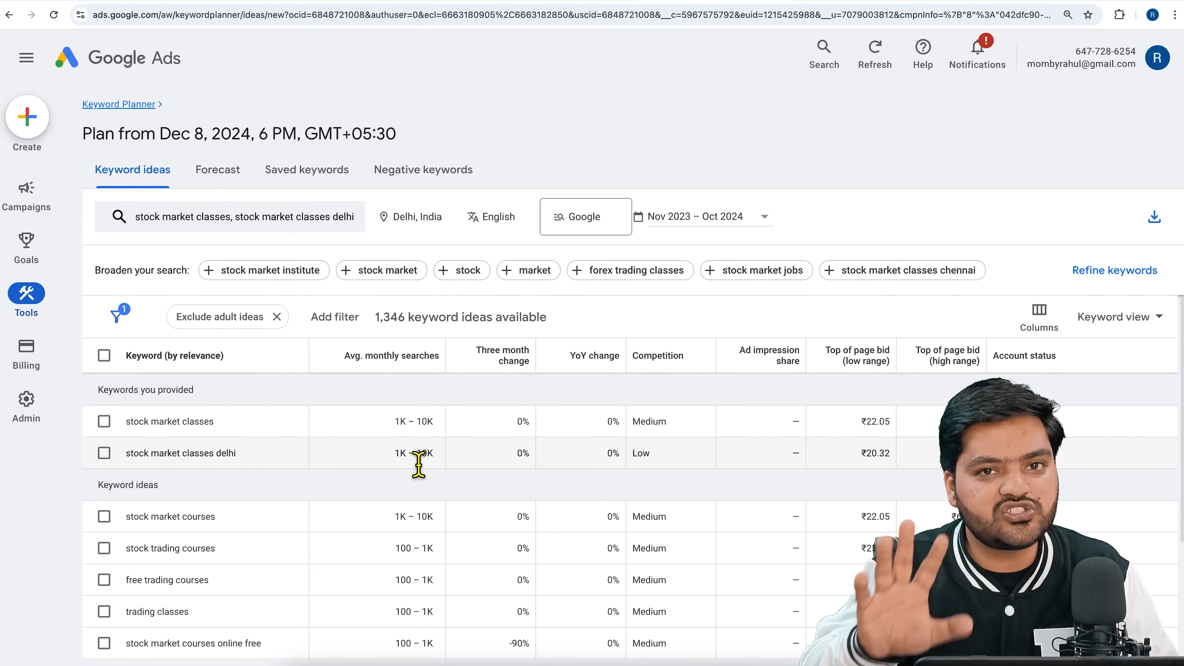
scroll(312, 583, down, 2)
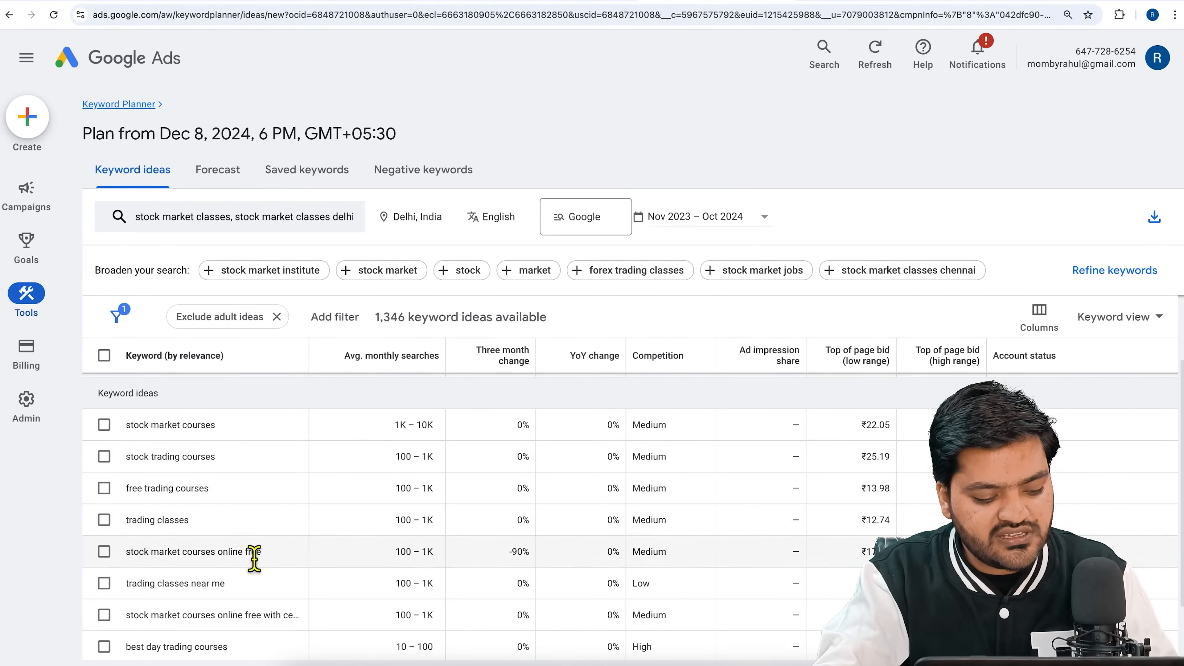
Export the keyword ideas to a Google Sheets file in My Drive, granting Google account access, and open the exported sheet.
scroll(252, 552, down, 2)
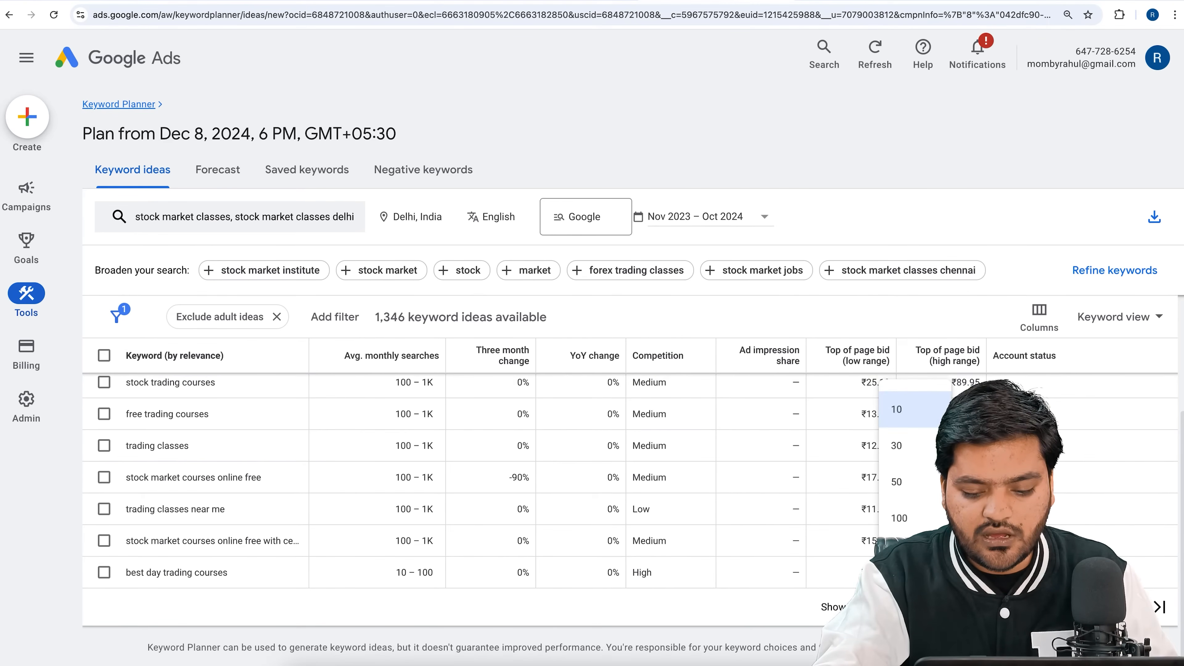
scroll(757, 422, up, 4)
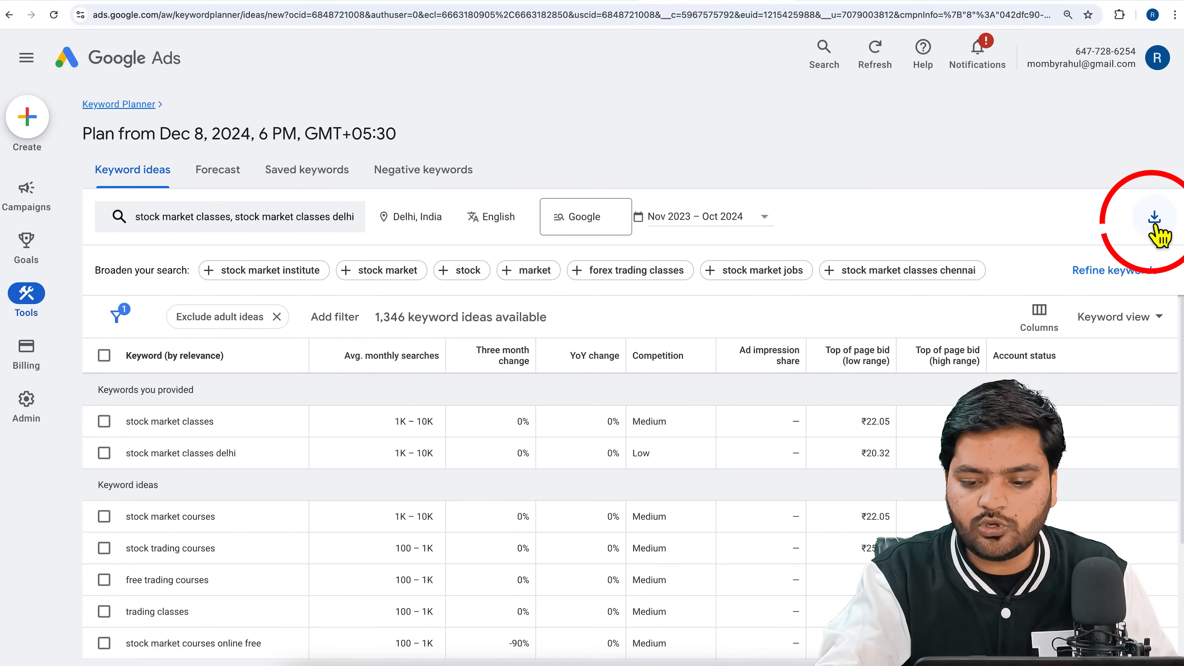
click(1165, 223)
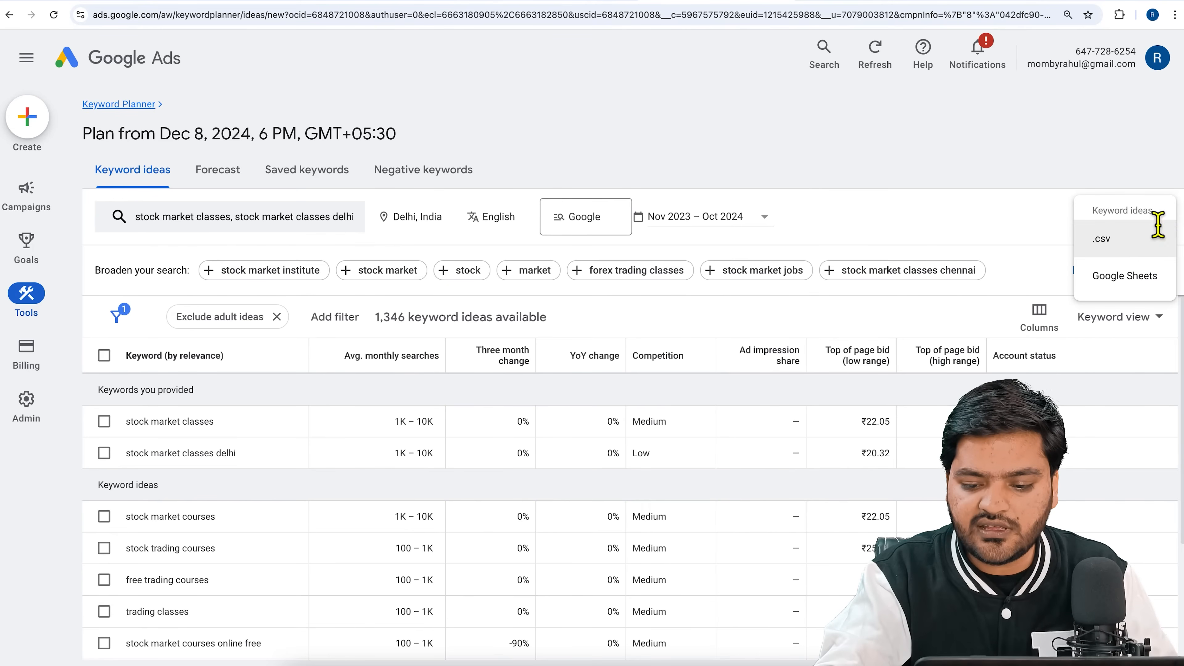
click(1134, 279)
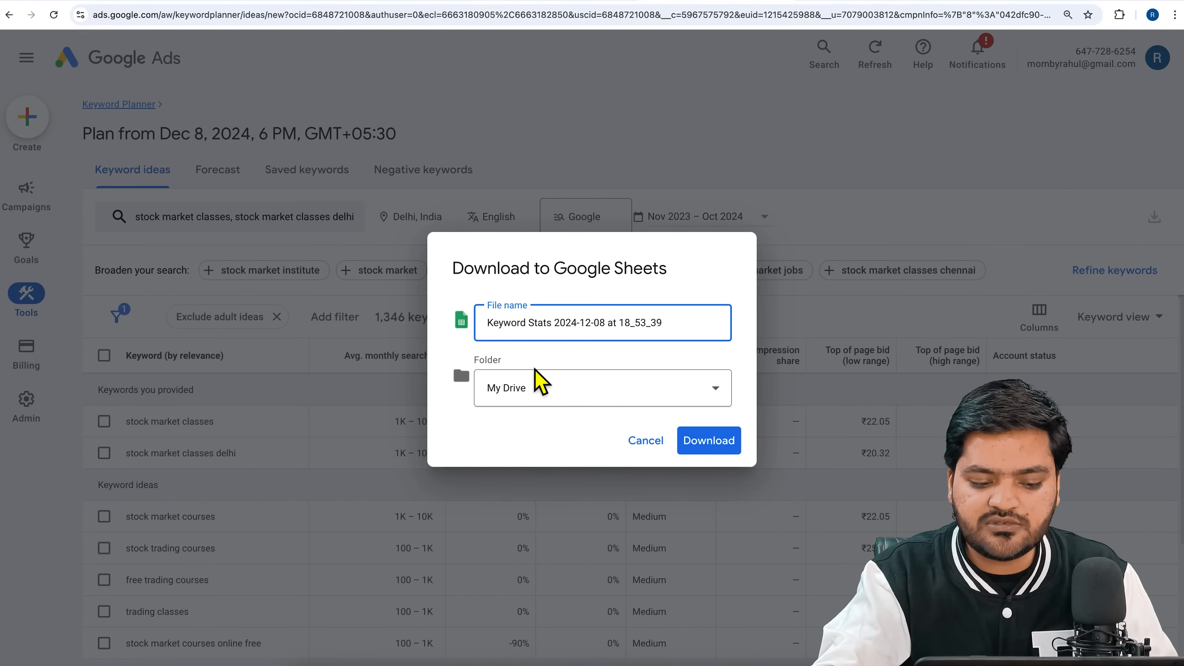
click(718, 451)
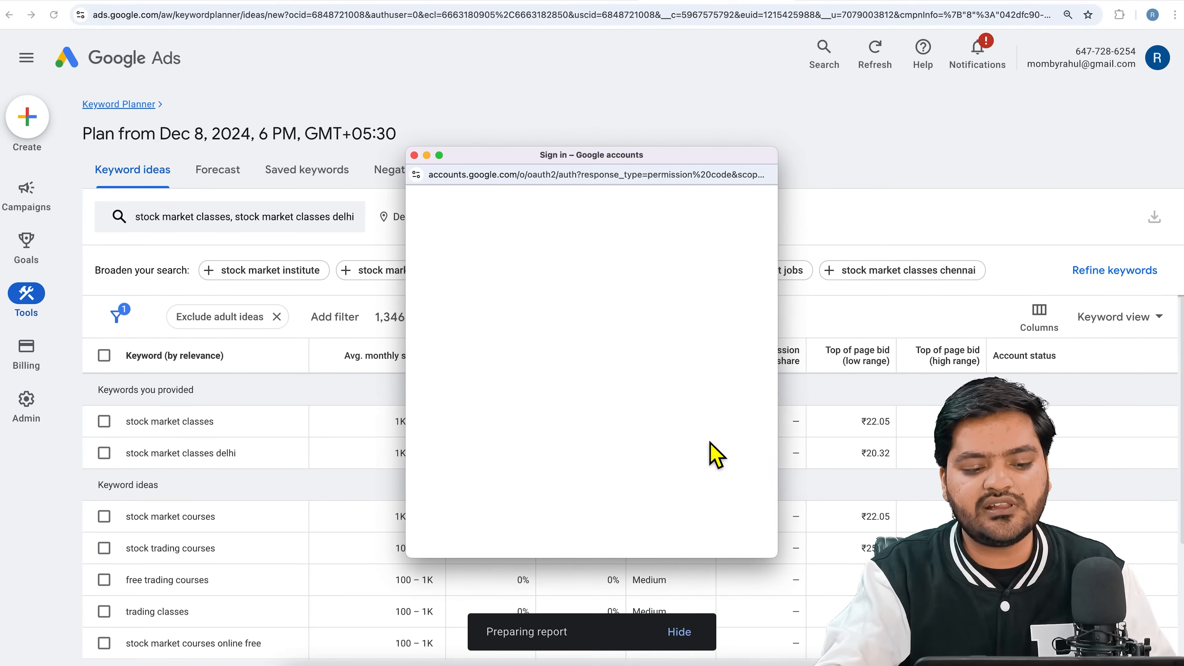
click(624, 466)
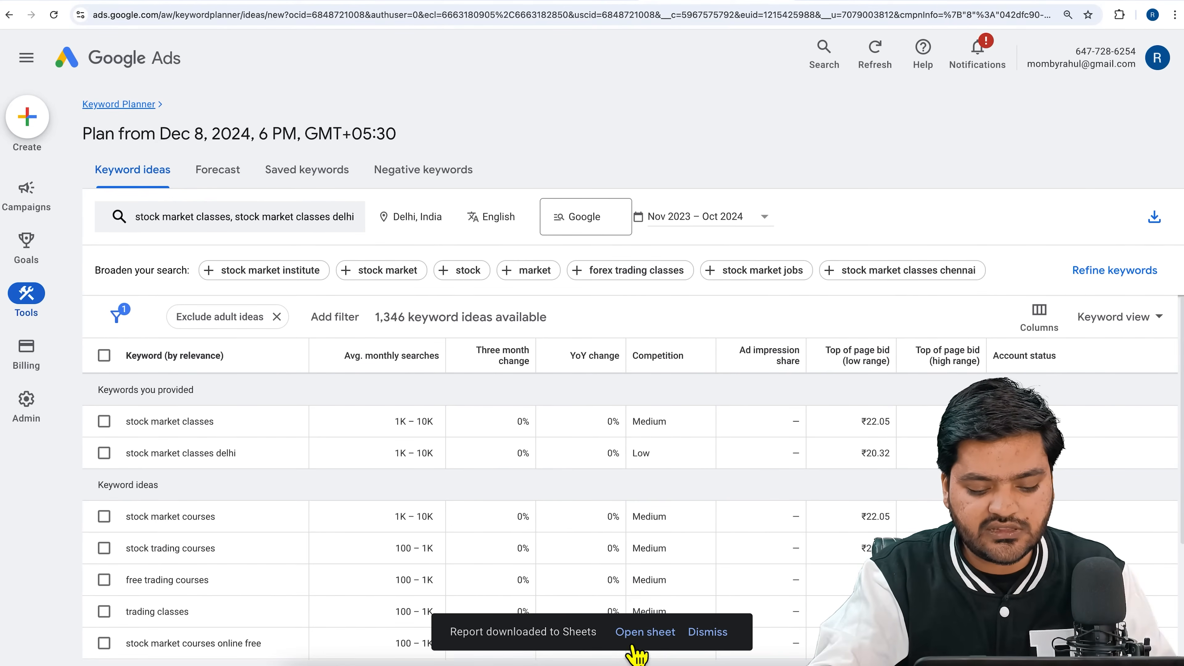
click(646, 639)
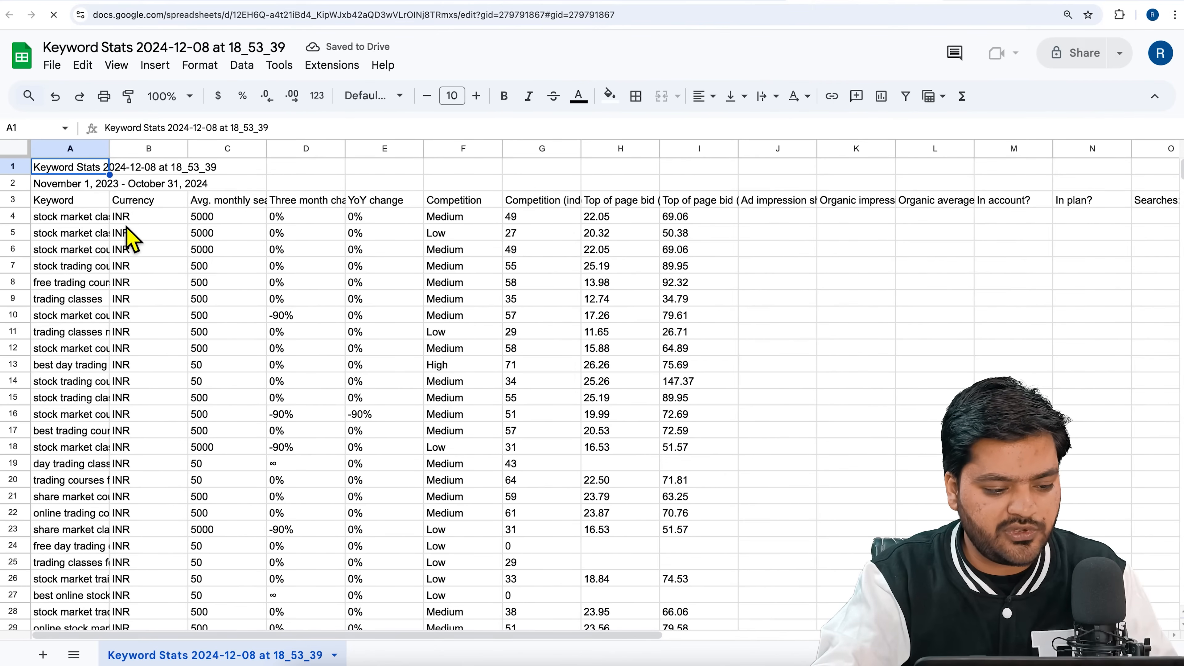
Widen column A so the full keywords can be read, and delete the Currency column.
drag(111, 148, 338, 157)
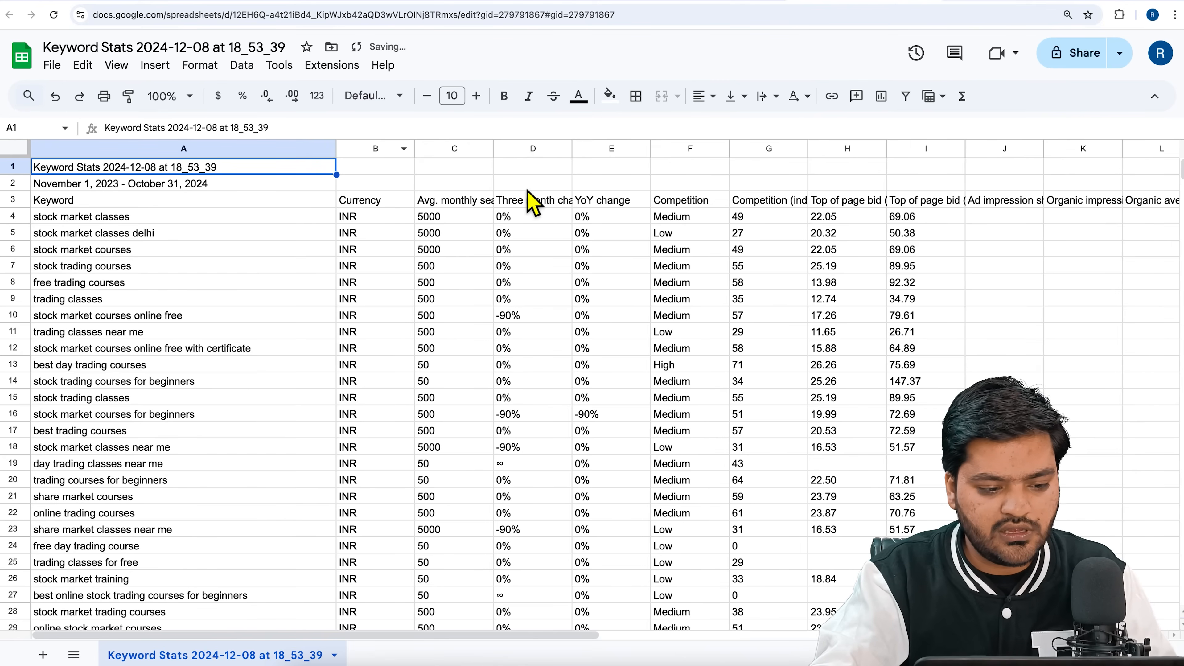
right_click(379, 148)
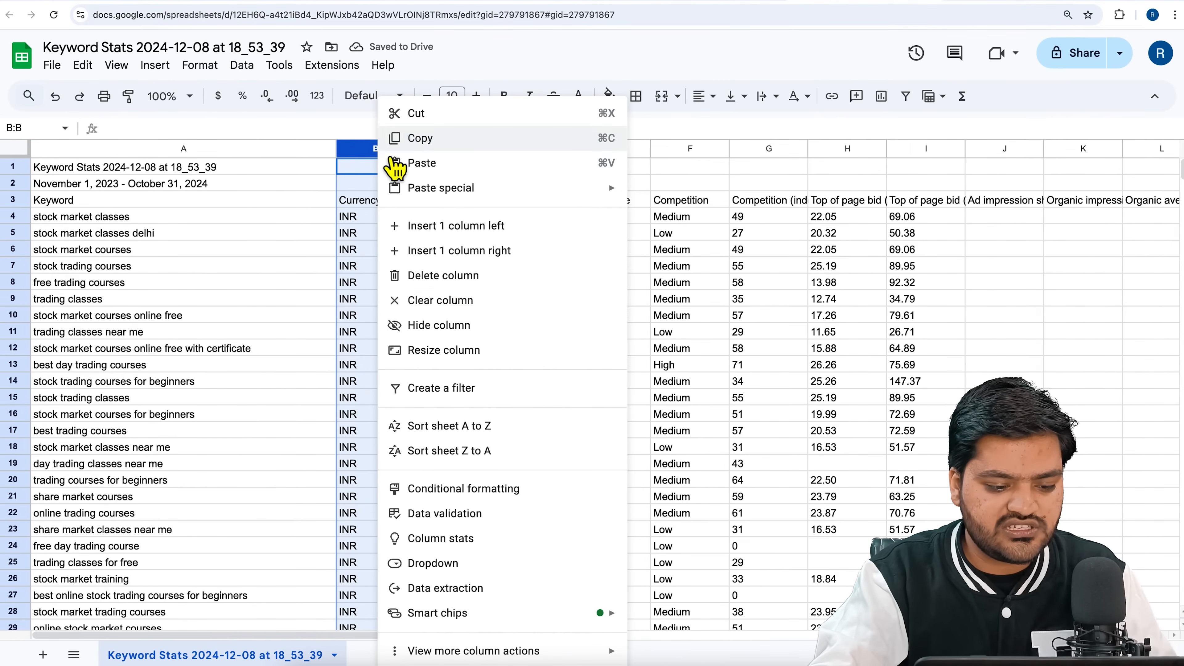
click(468, 286)
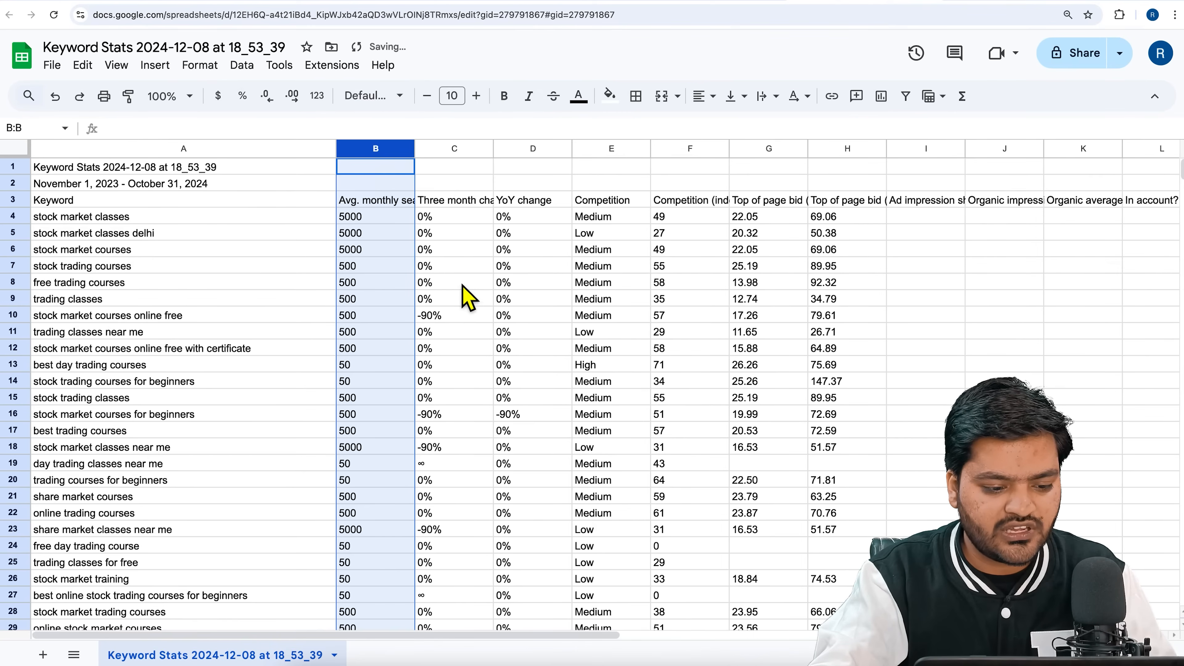
Delete the Competition column and the four columns from Competition (indexed value) through Ad impression share.
click(614, 150)
right_click(615, 150)
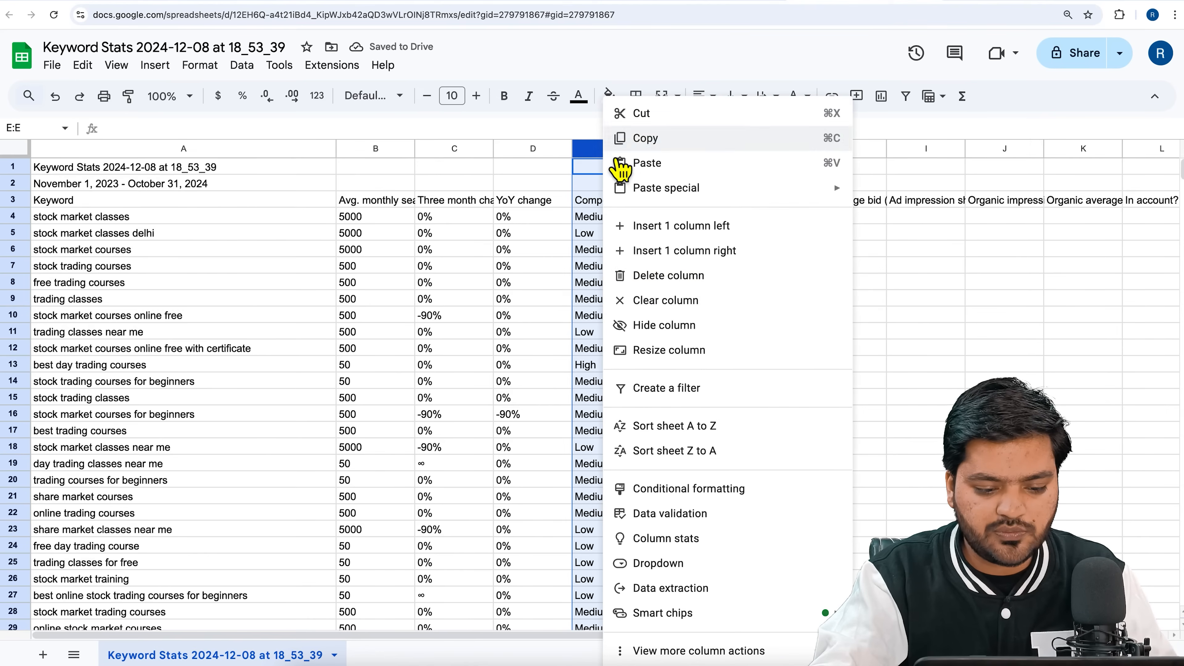
click(671, 286)
double_click(650, 150)
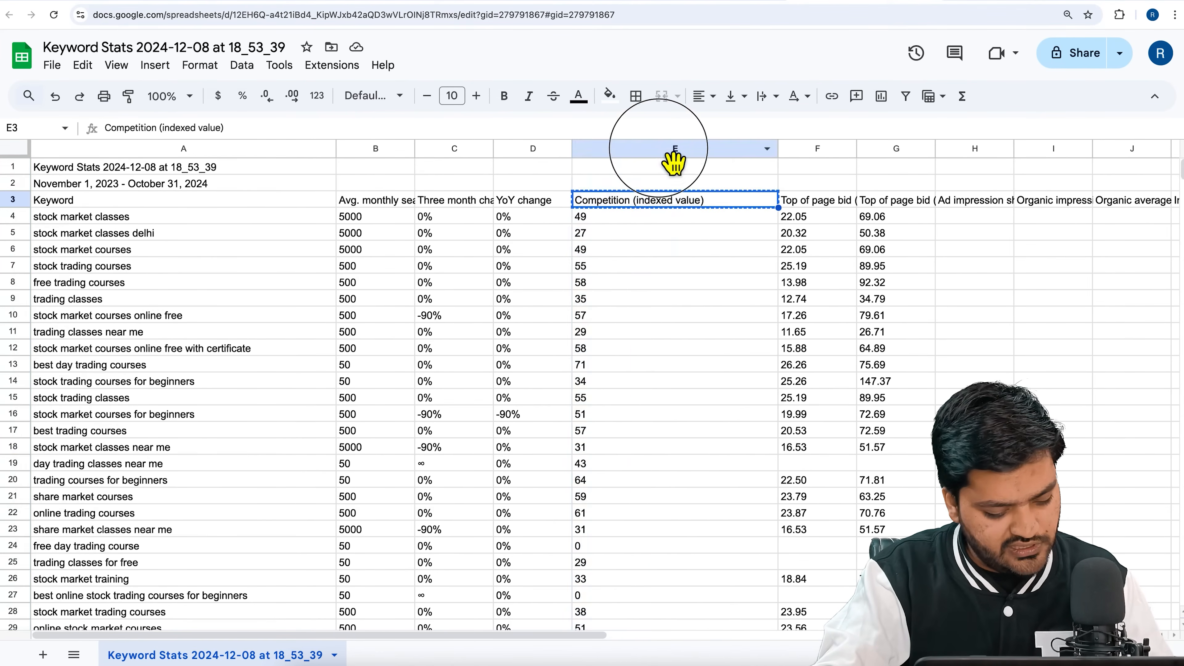
click(674, 152)
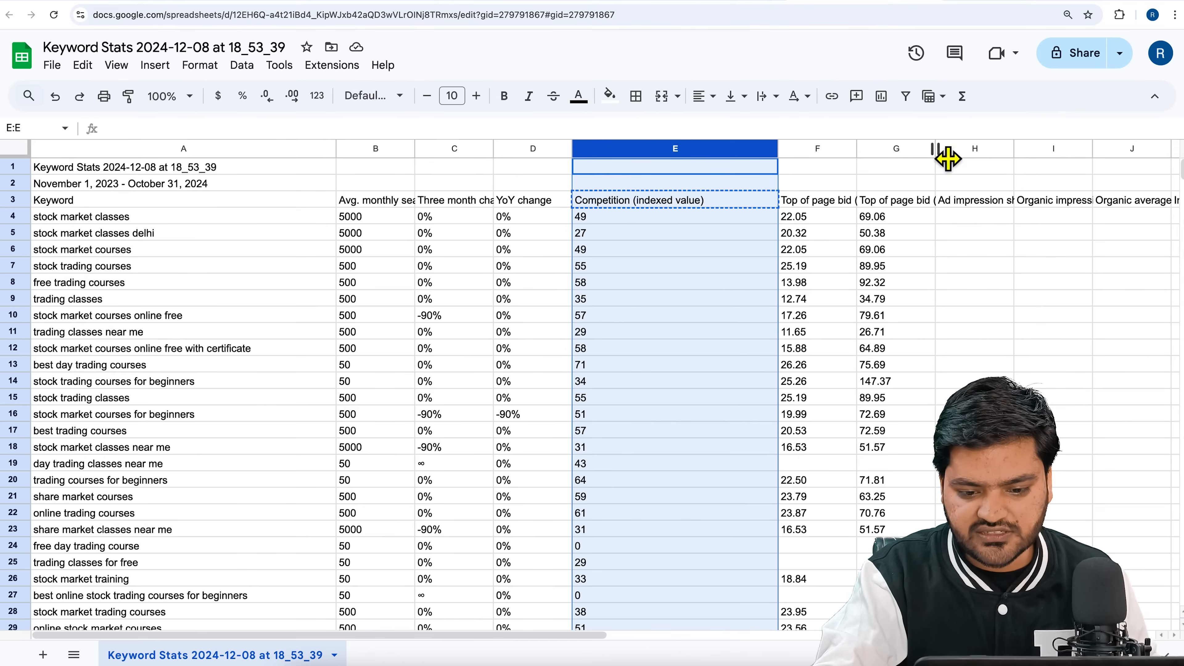
shift+click(972, 156)
right_click(973, 156)
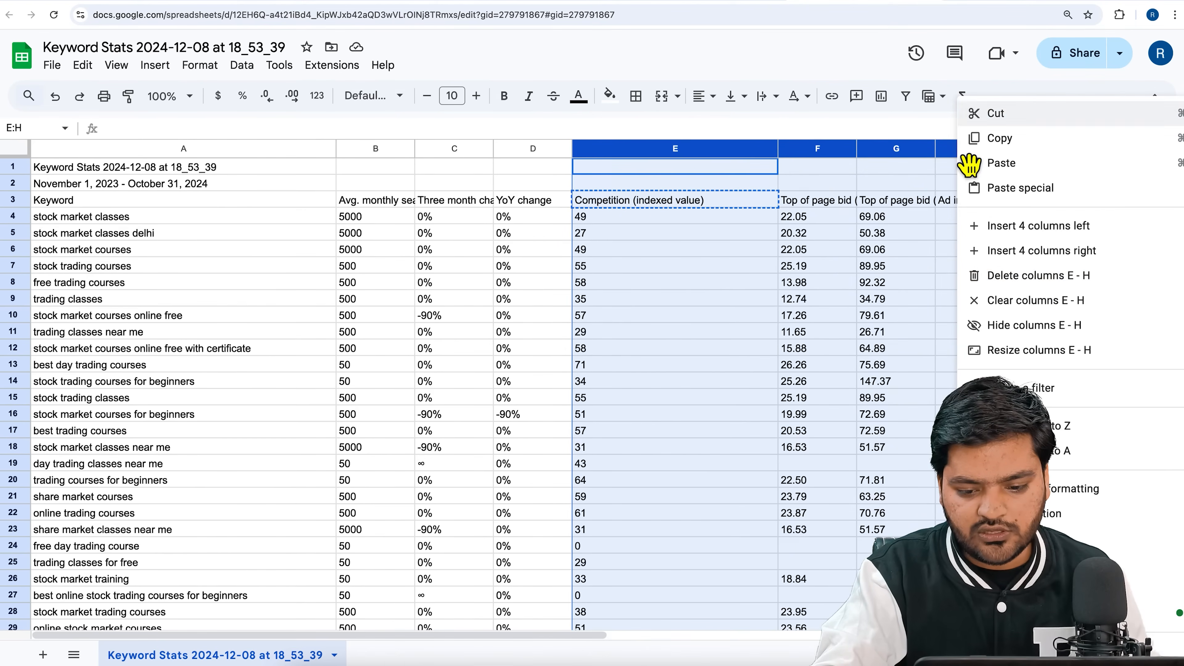
click(1042, 284)
click(731, 298)
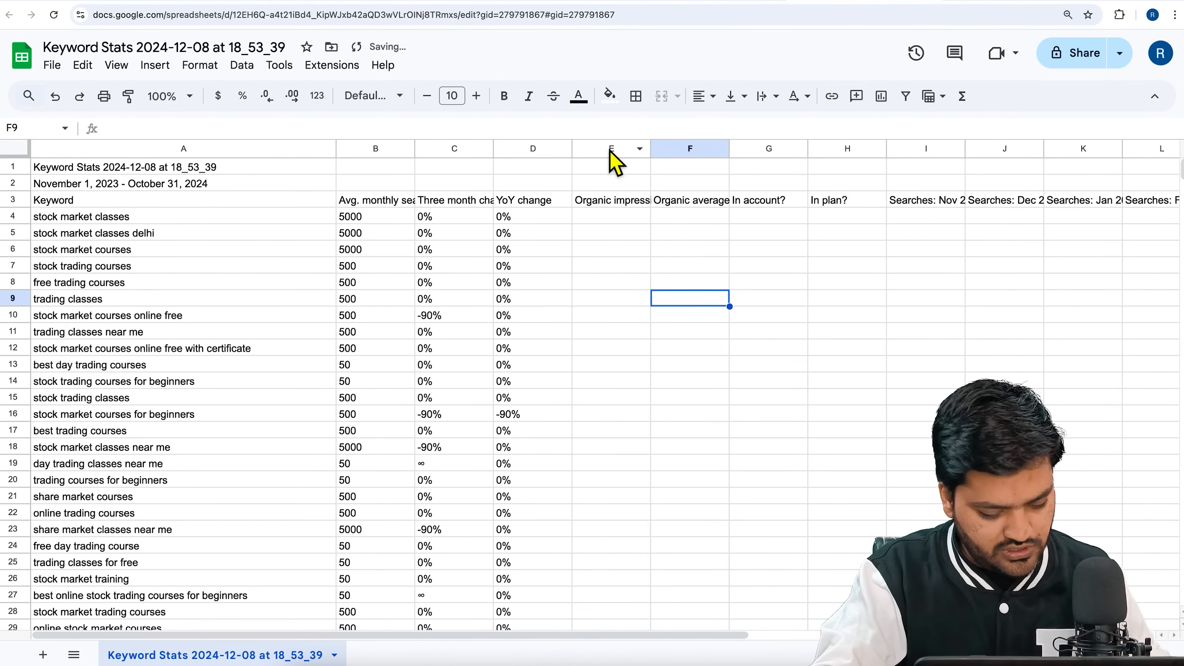
Clear the contents of columns E through T, from the organic impression data to the last monthly searches column.
click(620, 150)
drag(620, 154, 1174, 148)
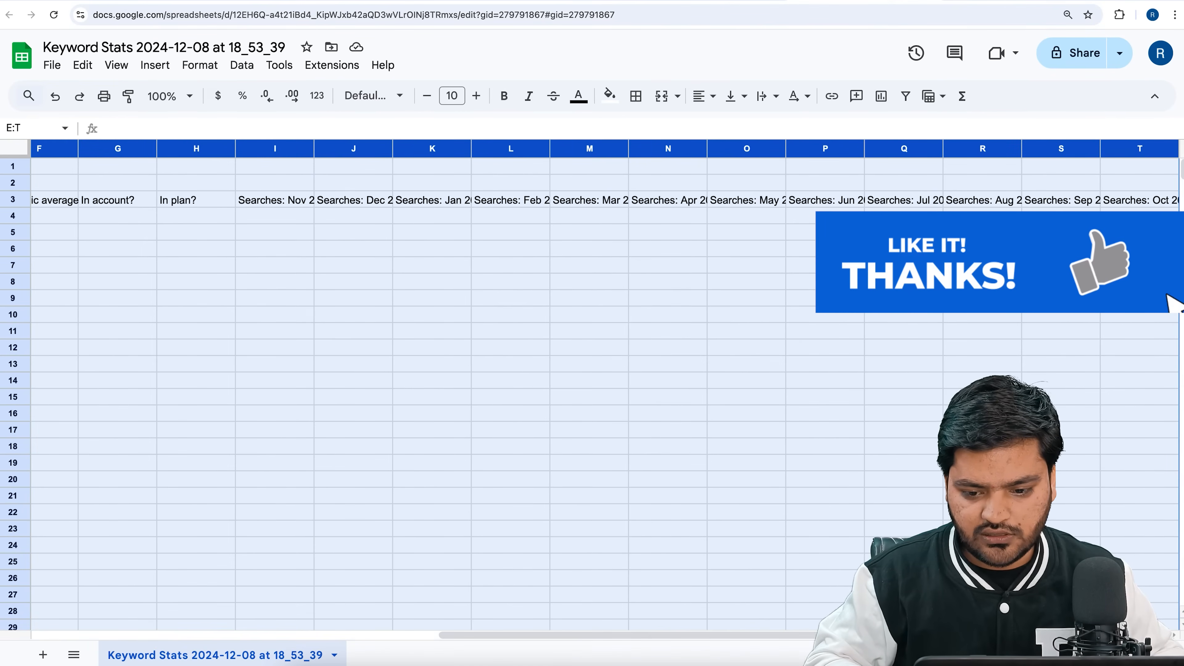
key(Delete)
click(489, 365)
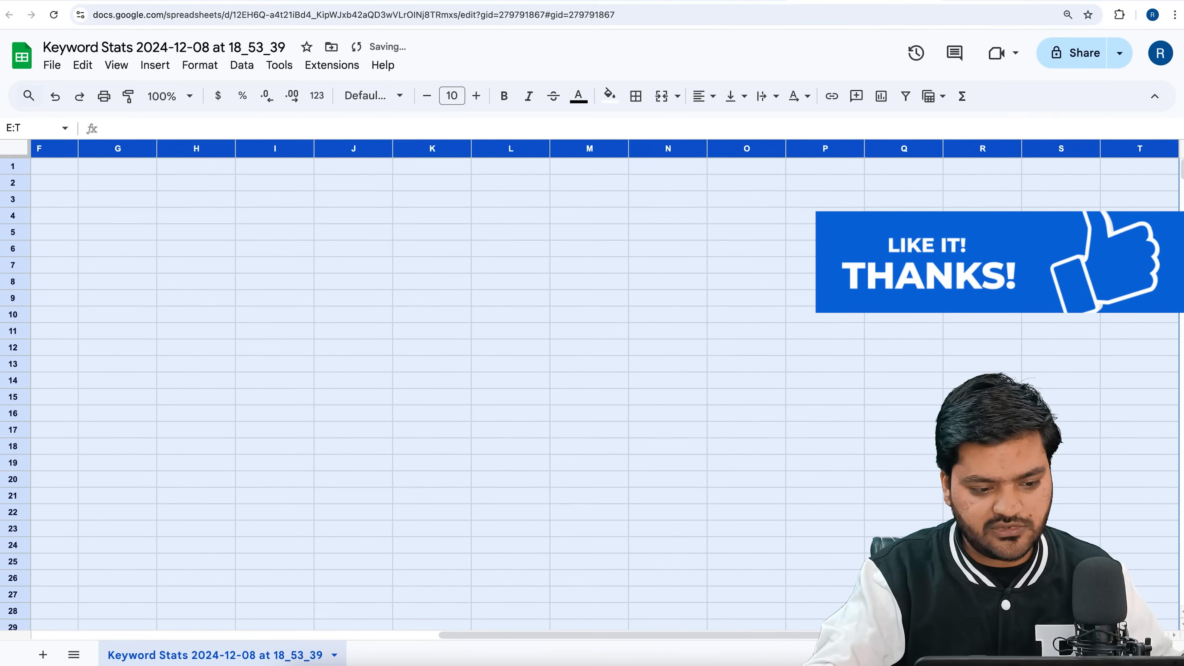
drag(449, 635, 133, 624)
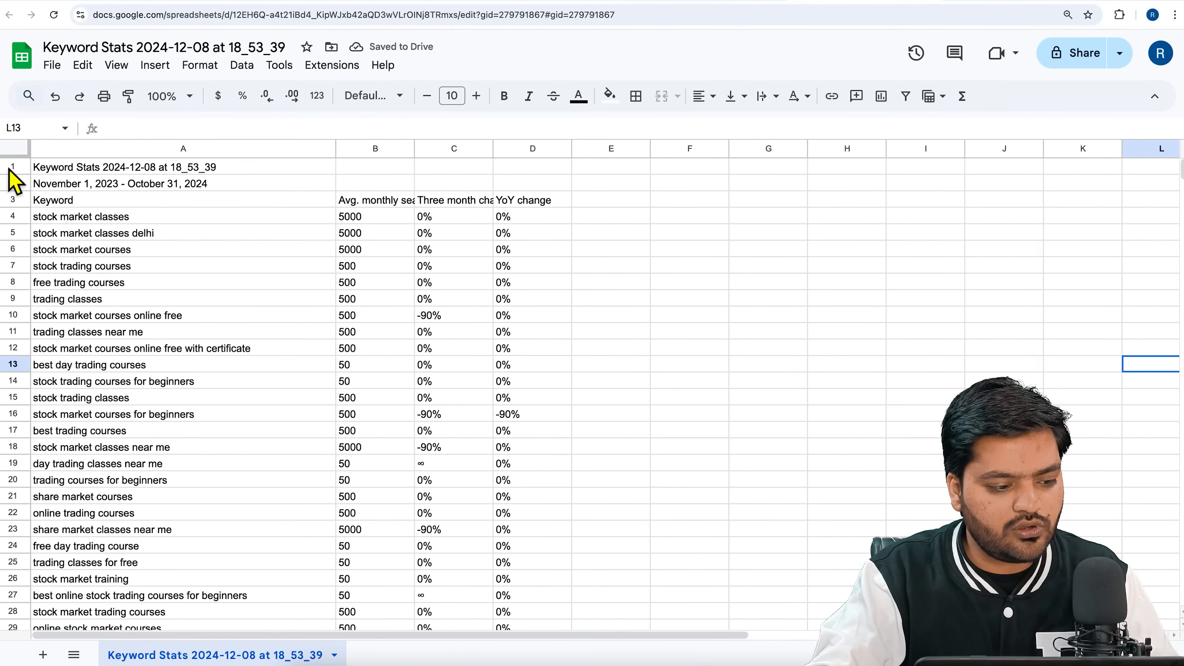
Freeze the top three rows of the sheet and widen the Avg. monthly searches column to fit its header.
drag(14, 158, 27, 209)
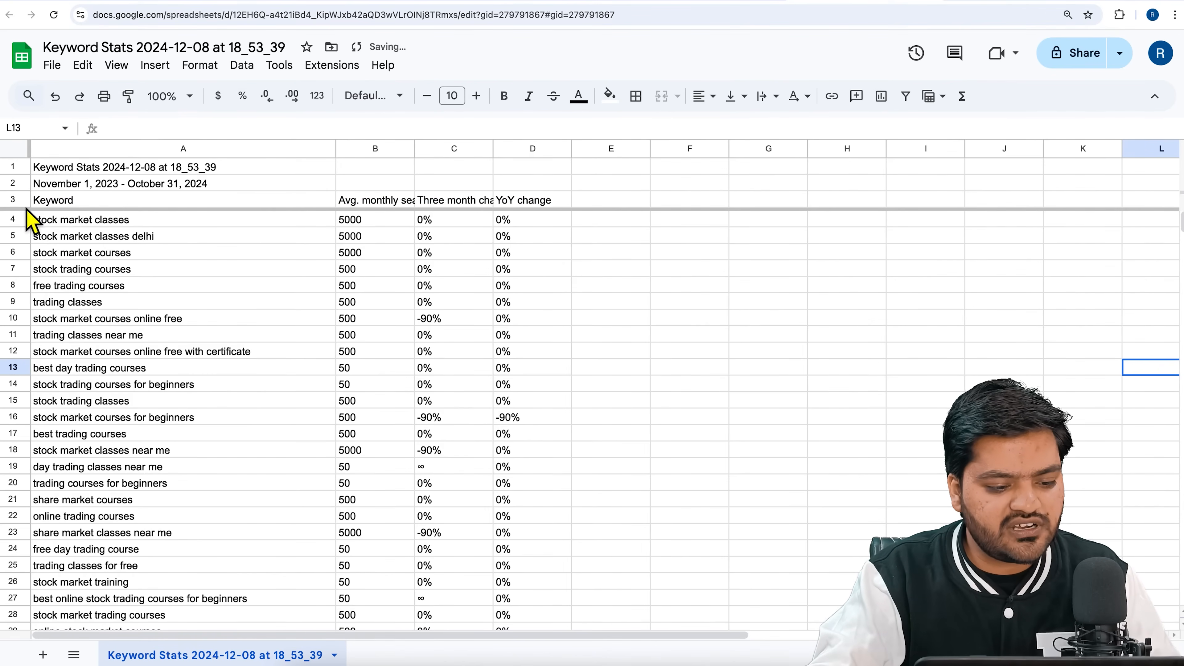
click(376, 224)
drag(426, 157, 490, 166)
Check the original results in Keyword Planner, return to the sheet and sort it Z to A by Avg. monthly searches.
click(715, 3)
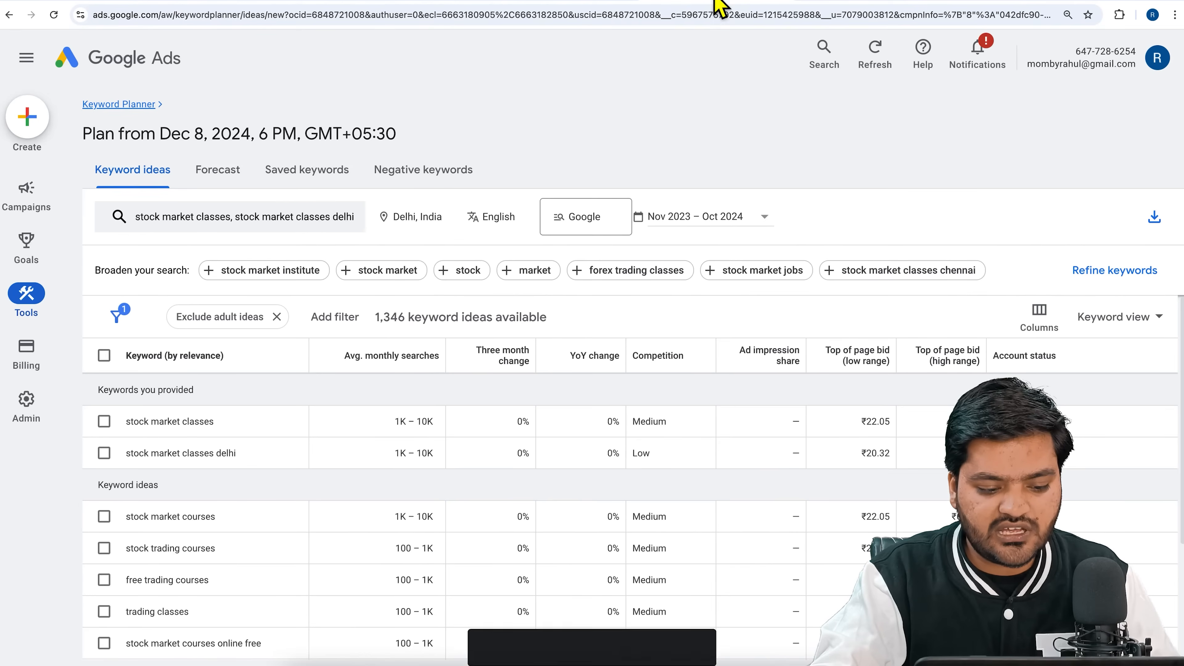
click(874, 6)
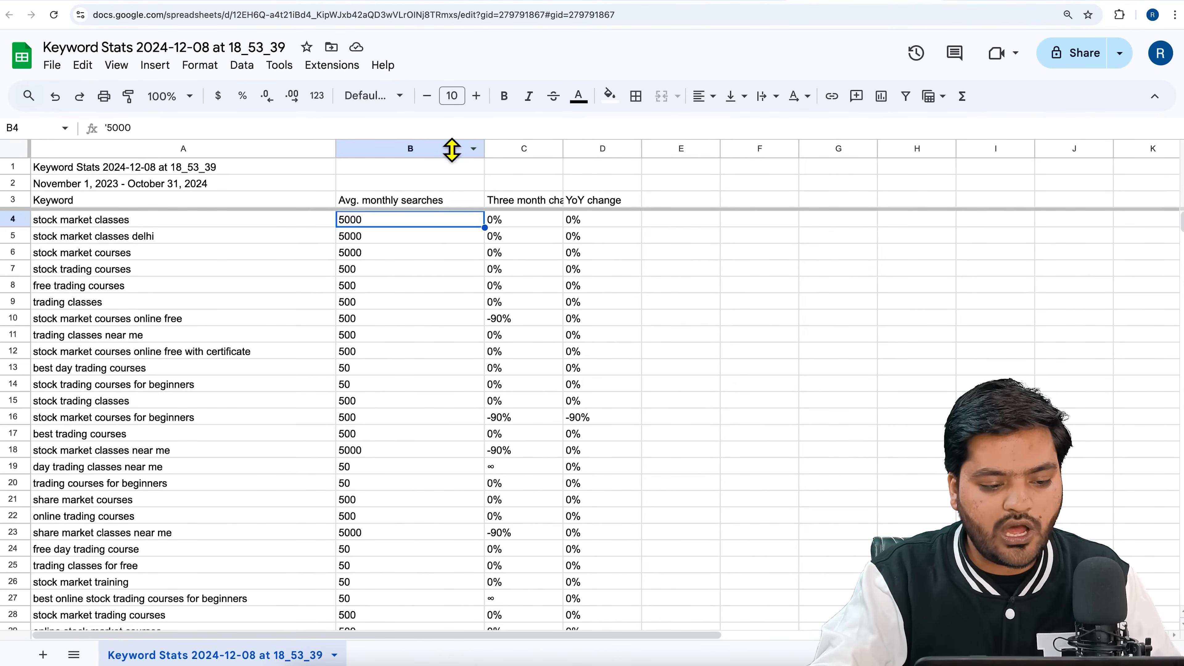
click(429, 151)
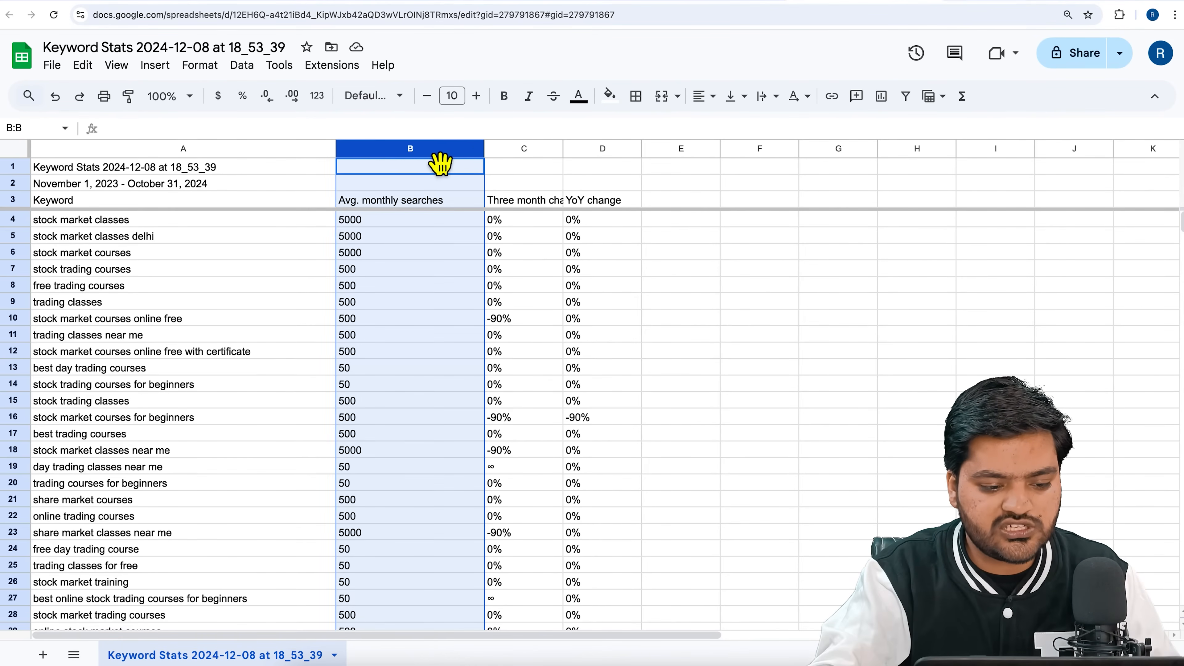
click(474, 148)
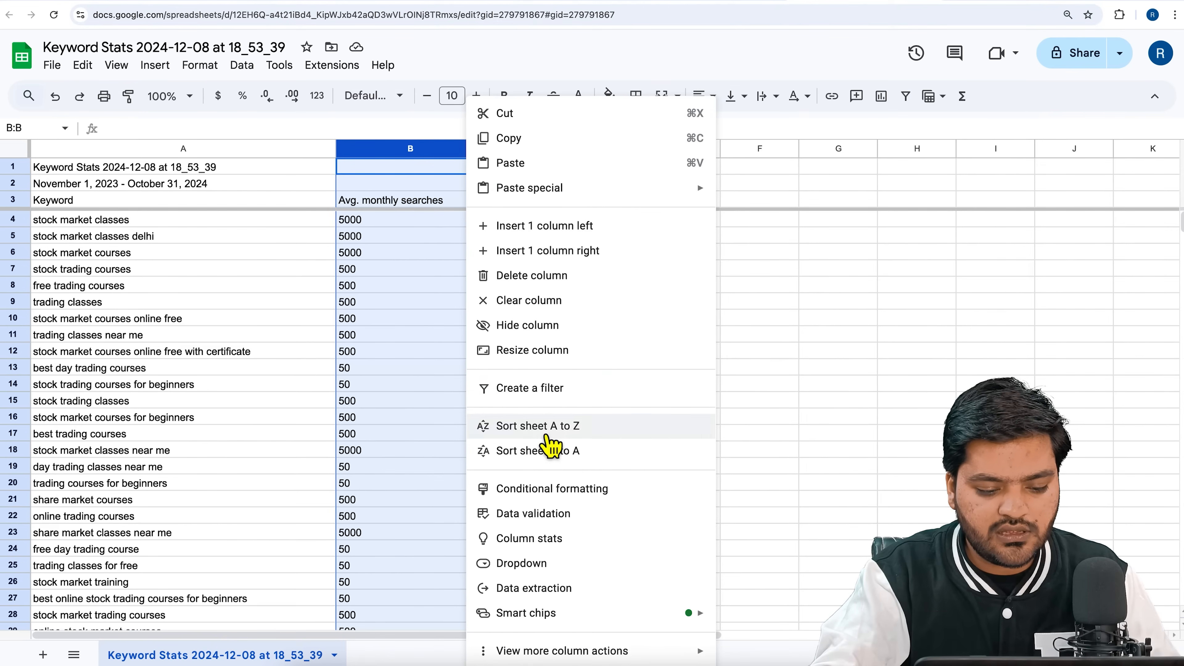
click(577, 463)
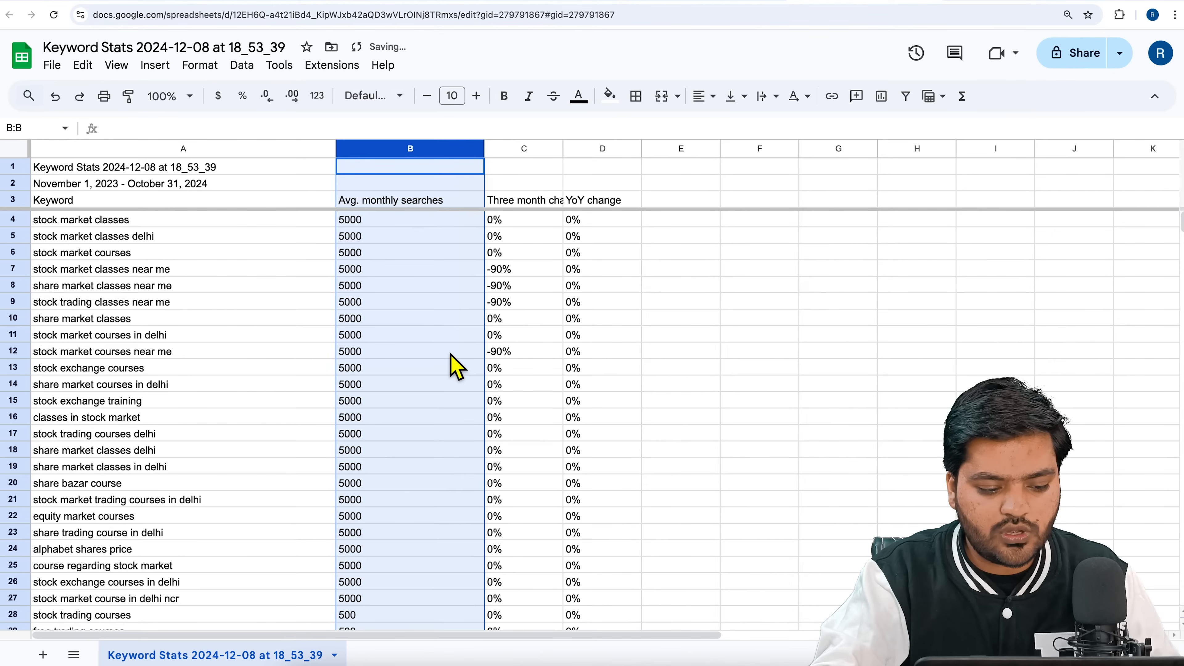
Look through the sorted keywords and compare their average monthly searches.
click(457, 354)
scroll(399, 368, down, 1)
scroll(400, 367, down, 20)
scroll(399, 522, up, 20)
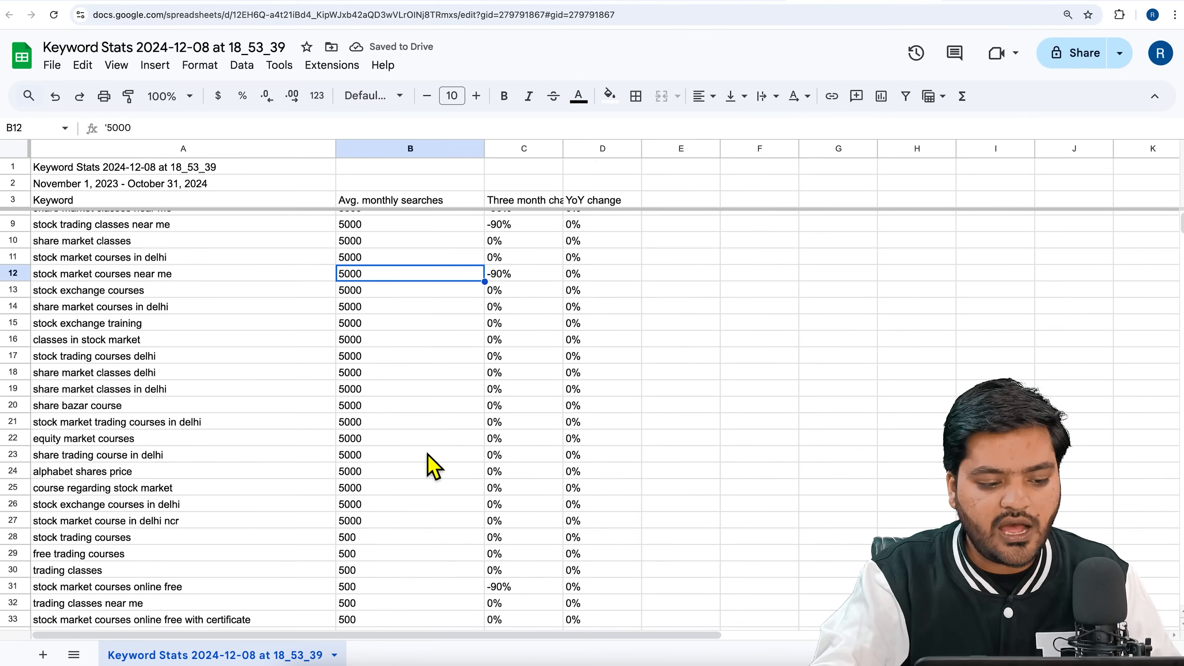
scroll(396, 285, up, 2)
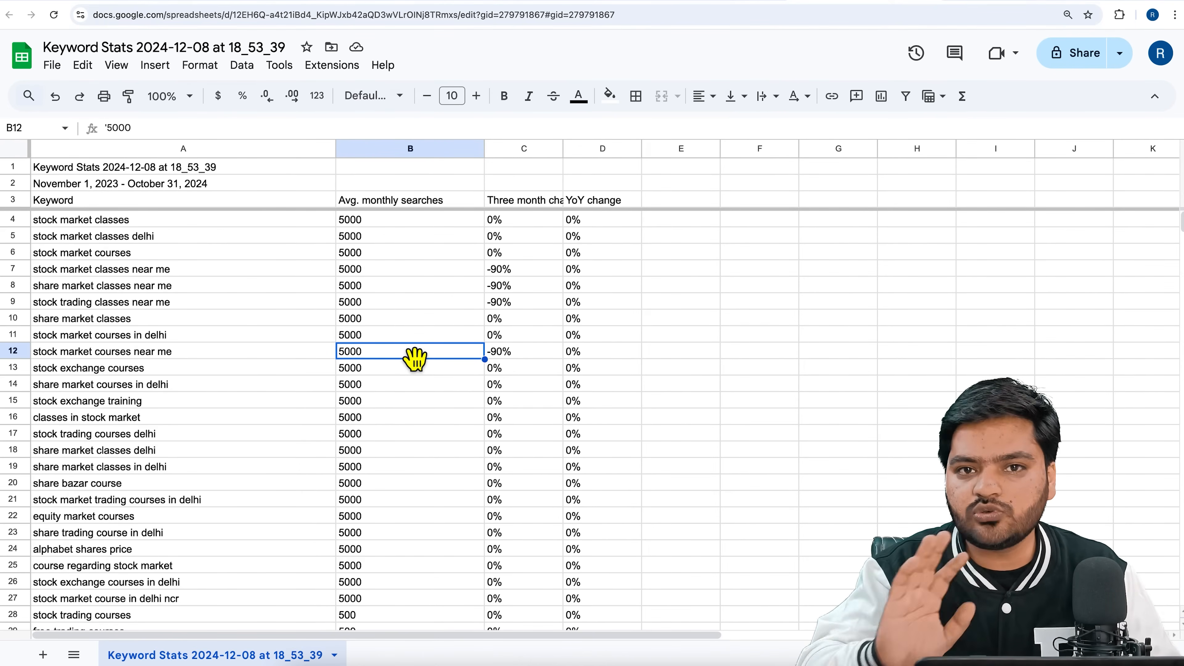
click(201, 269)
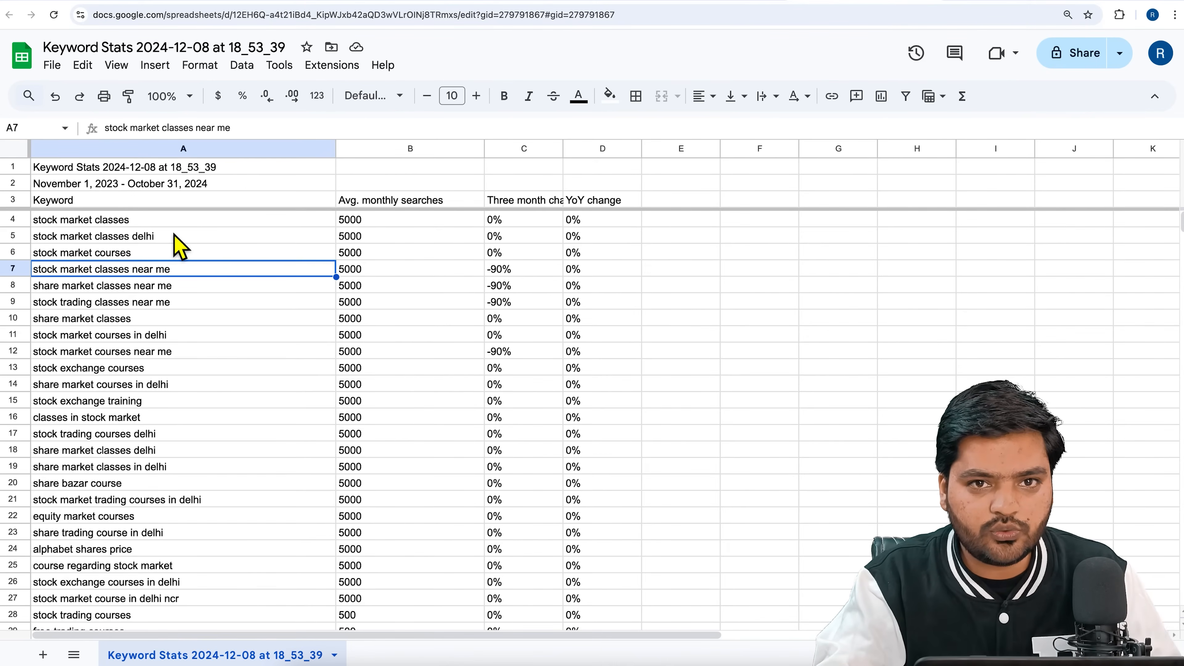
click(153, 223)
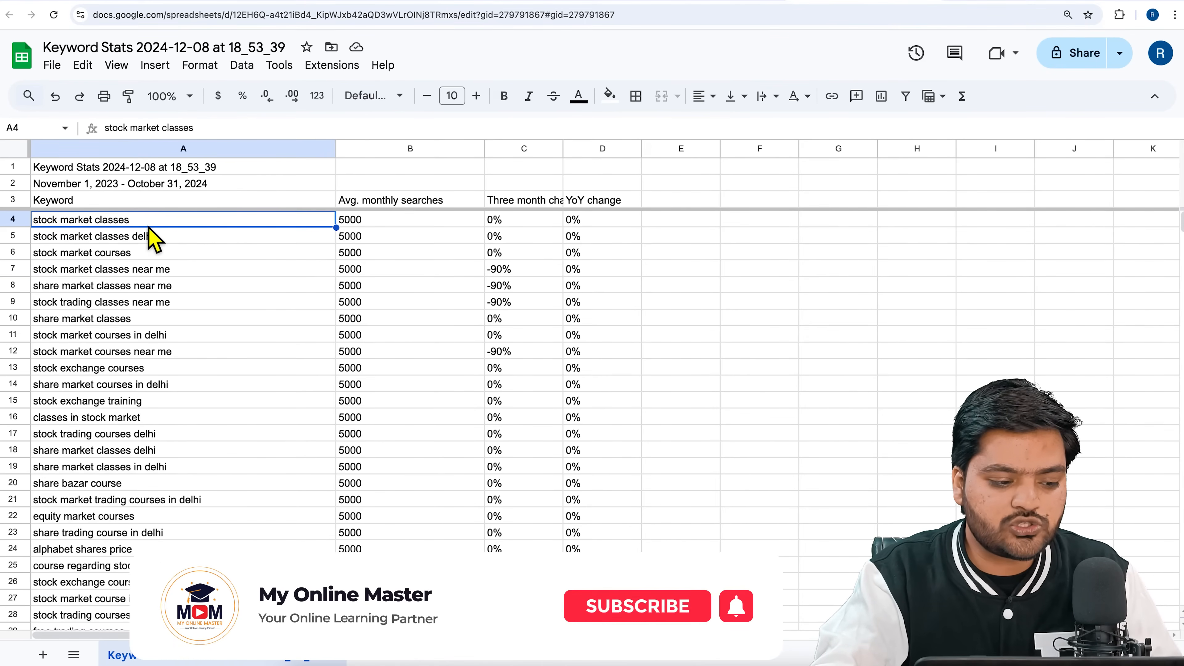
click(413, 236)
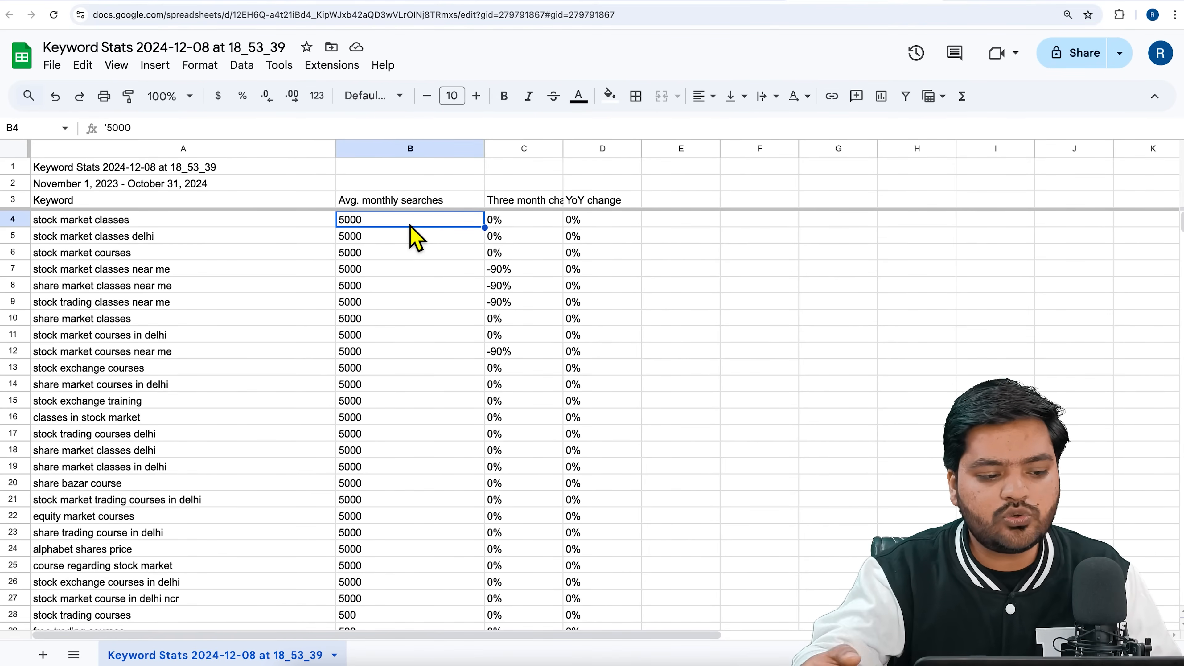
Fill the rows for "stock market classes", "stock market classes delhi" and "stock market courses" with yellow.
click(14, 219)
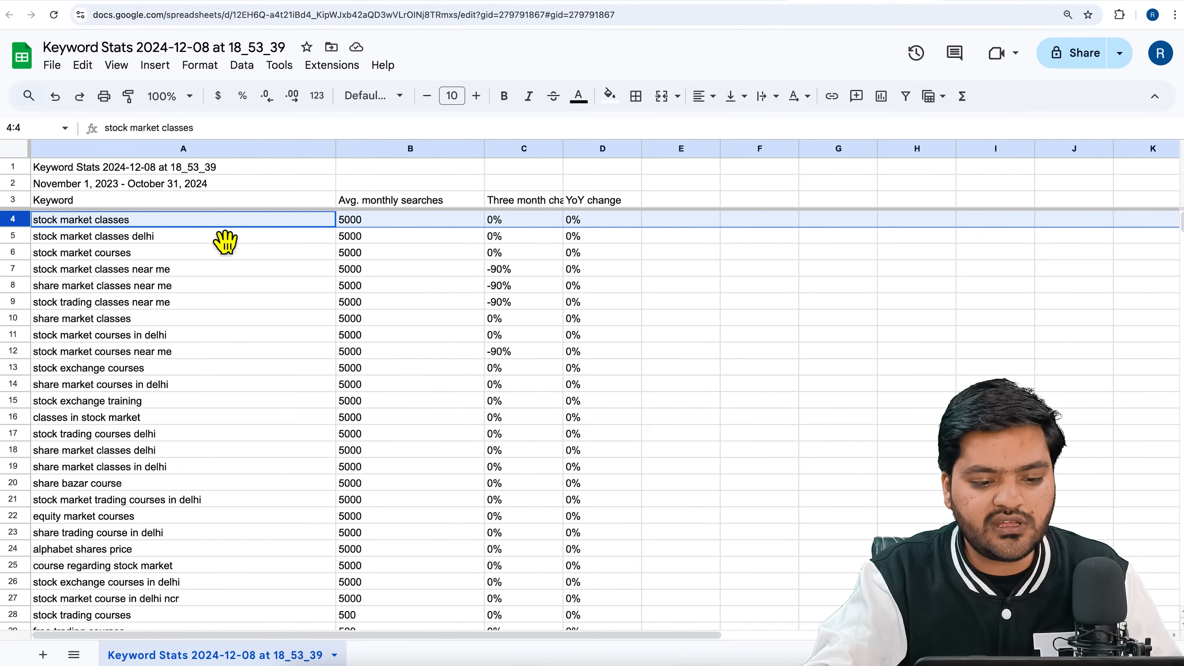
click(609, 96)
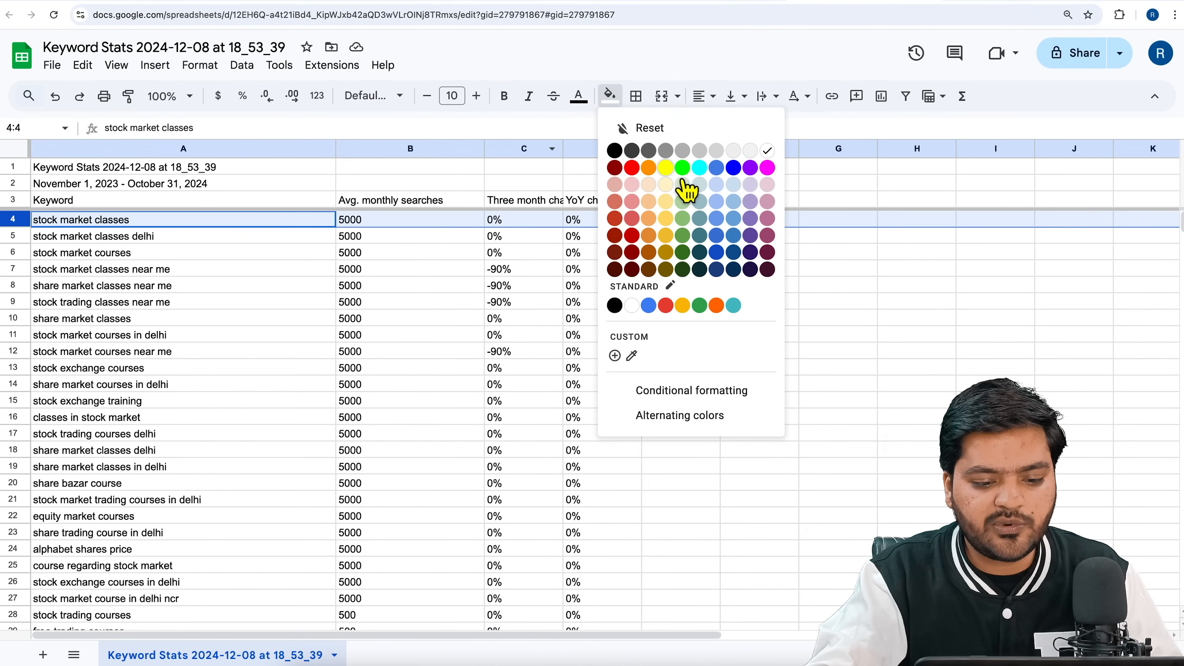
click(672, 170)
click(356, 237)
click(93, 235)
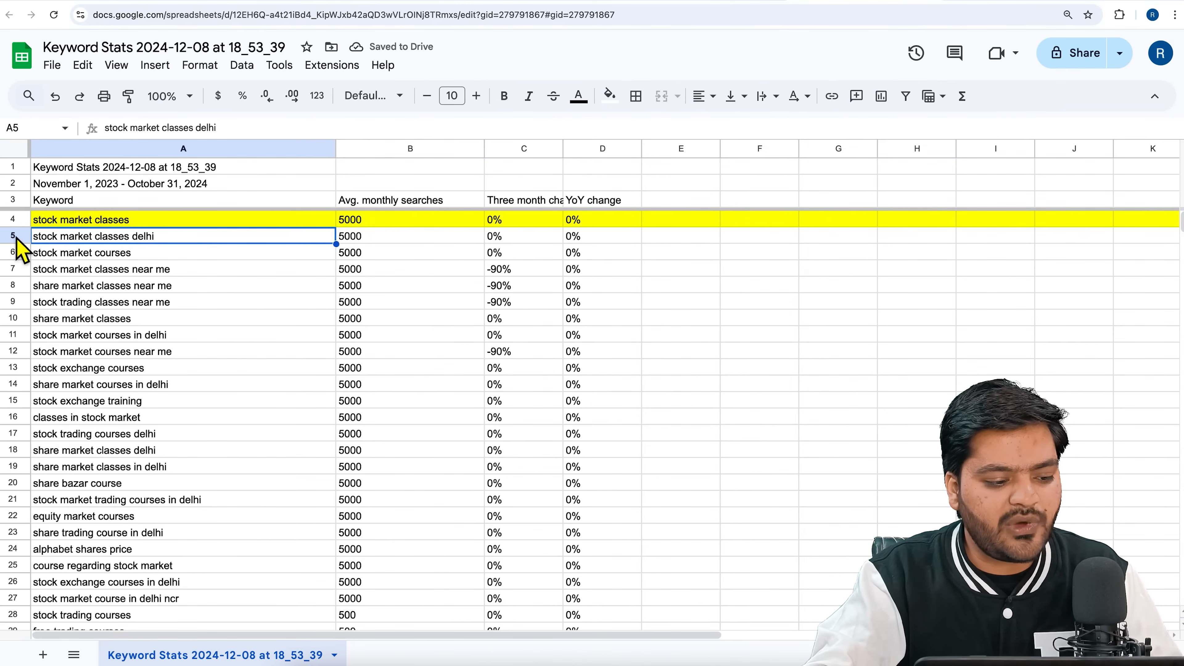
click(12, 236)
click(609, 96)
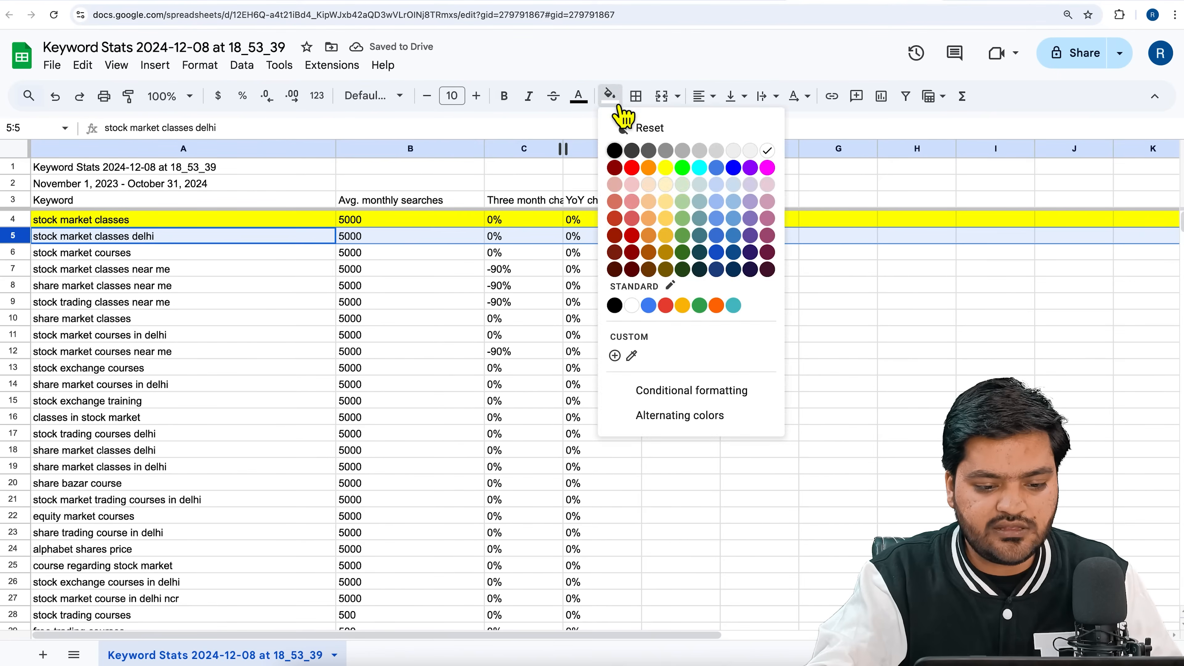
click(672, 170)
click(16, 258)
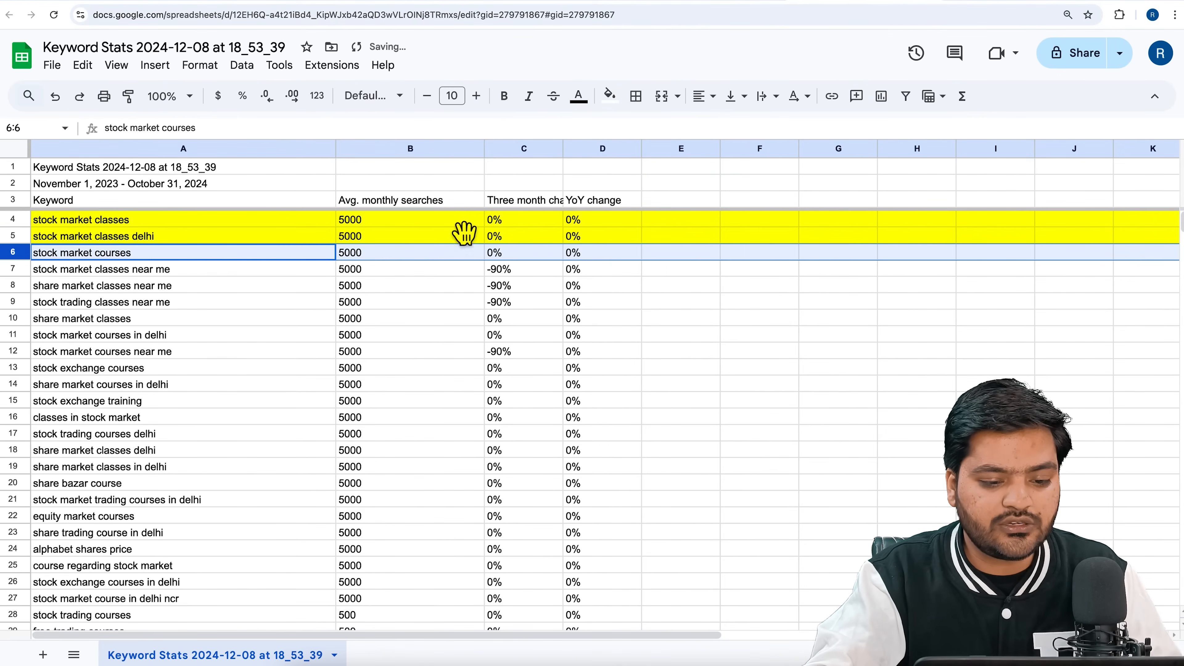
click(609, 97)
click(667, 168)
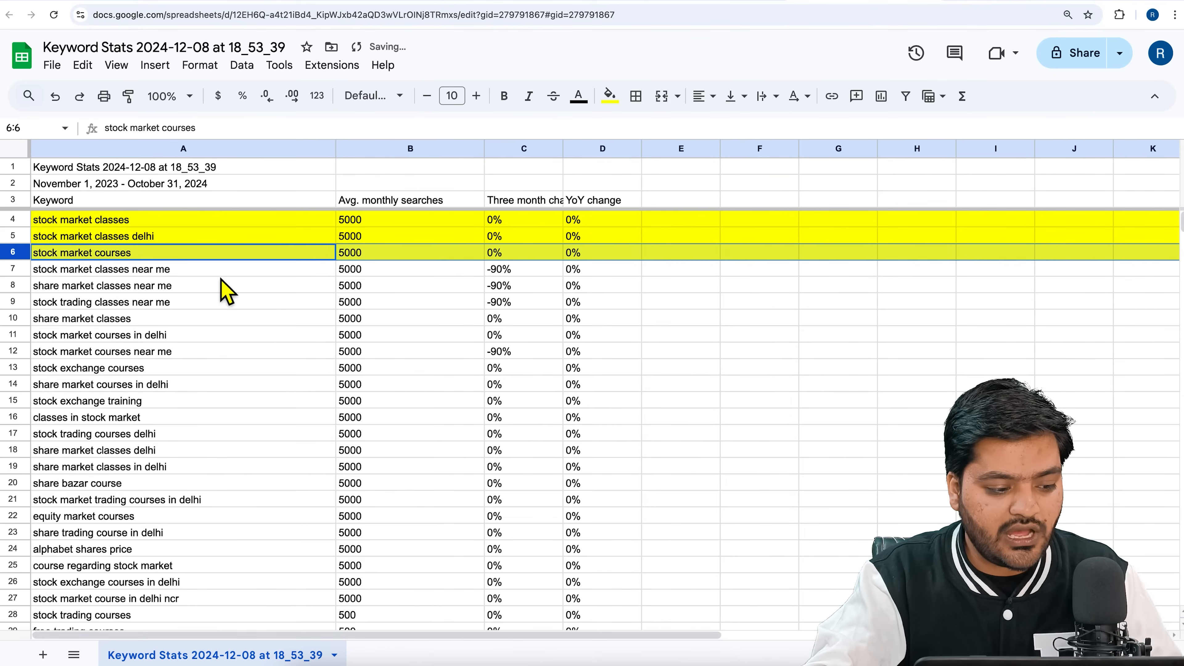
Fill the rows for "stock market classes near me" and "share market classes near me" with yellow.
click(18, 271)
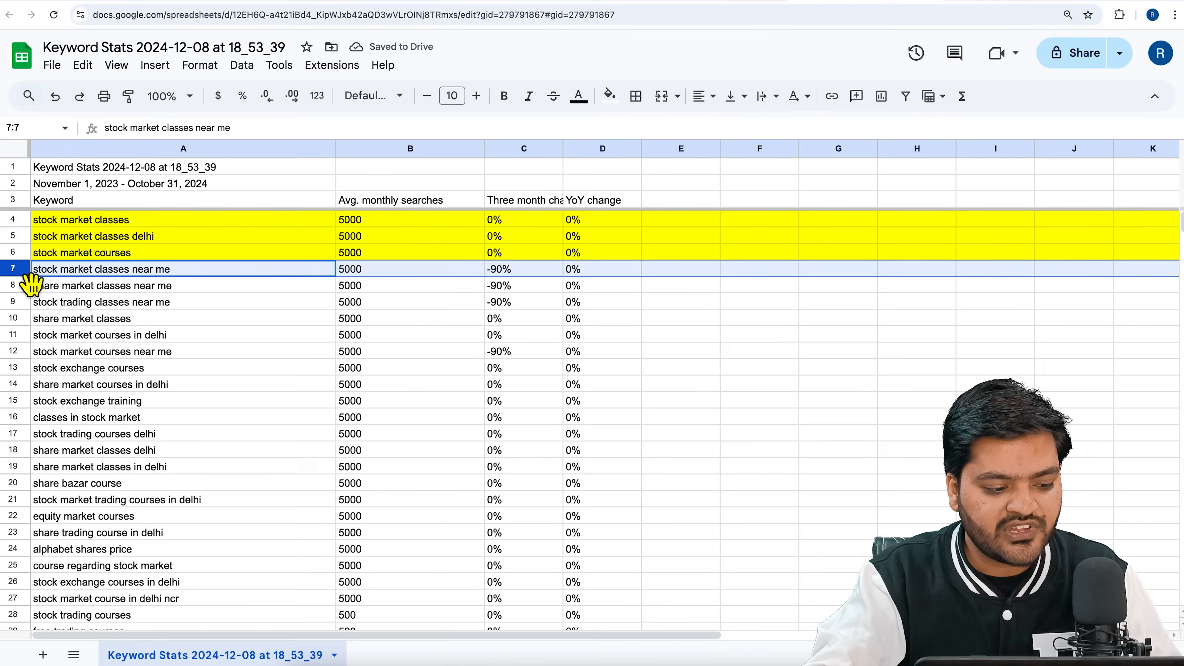
click(609, 96)
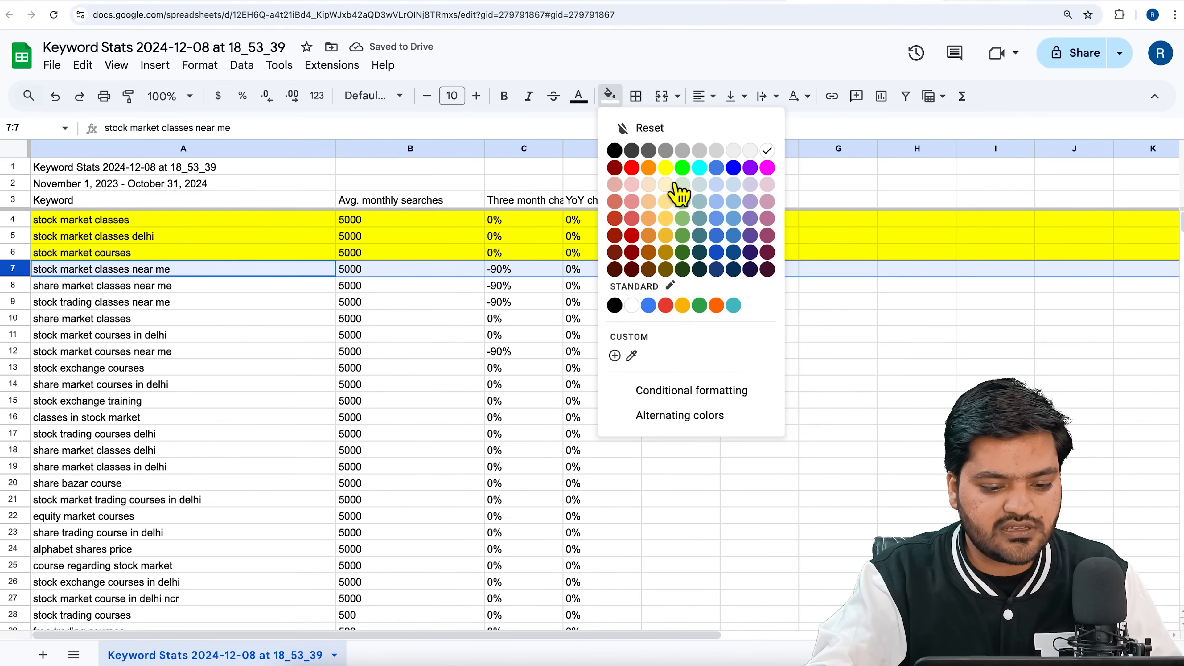
click(666, 168)
click(22, 287)
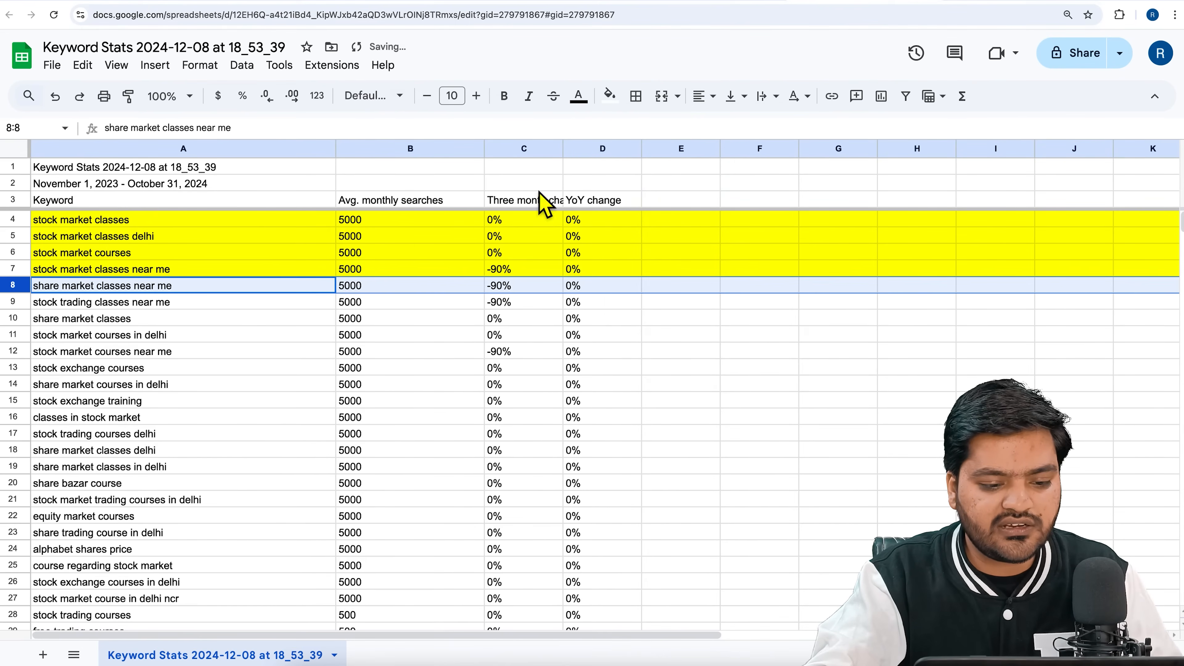
click(610, 96)
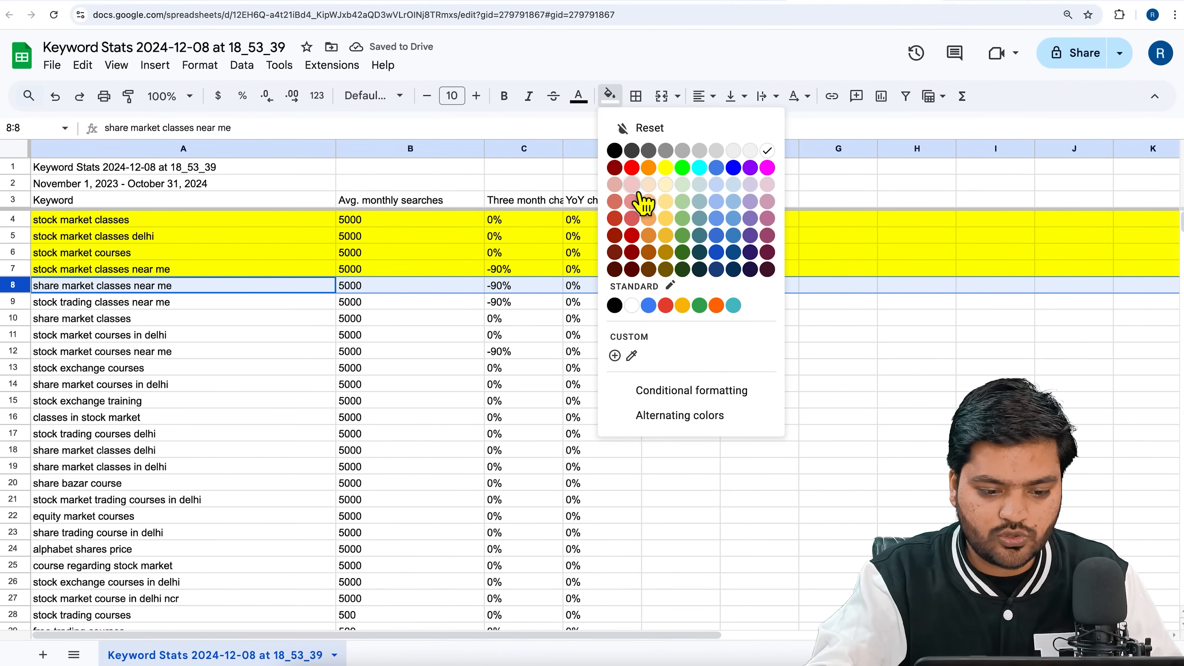
click(666, 168)
Fill the rows for "stock trading classes near me" and "share market classes" with yellow.
click(19, 302)
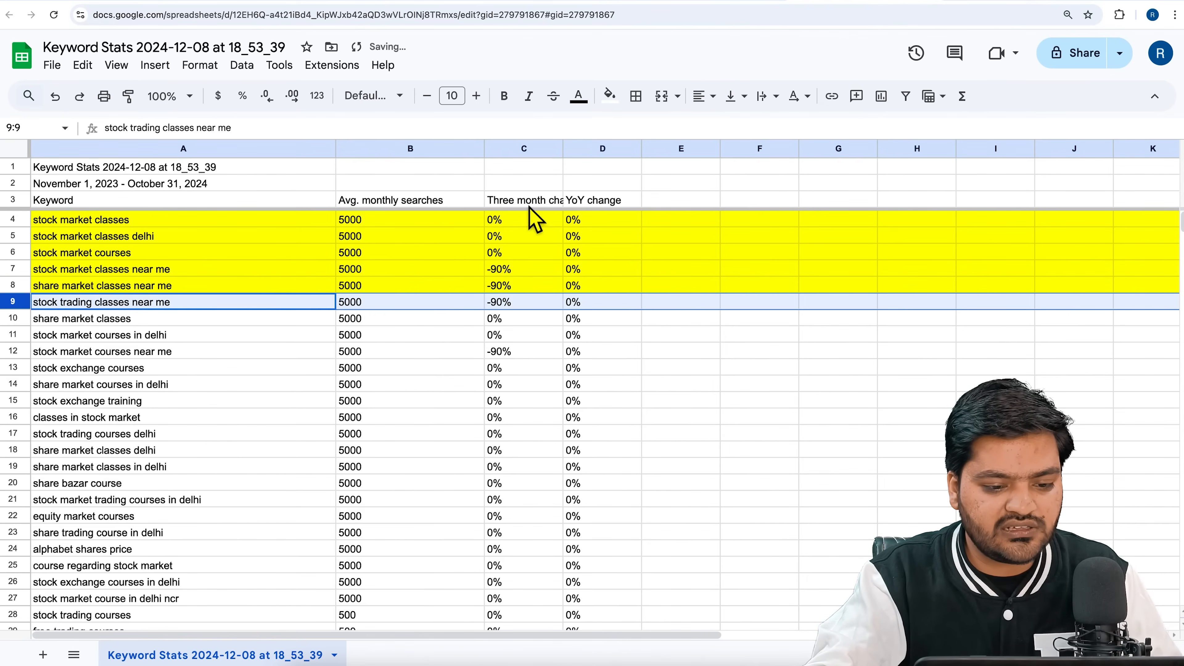
click(609, 97)
click(666, 168)
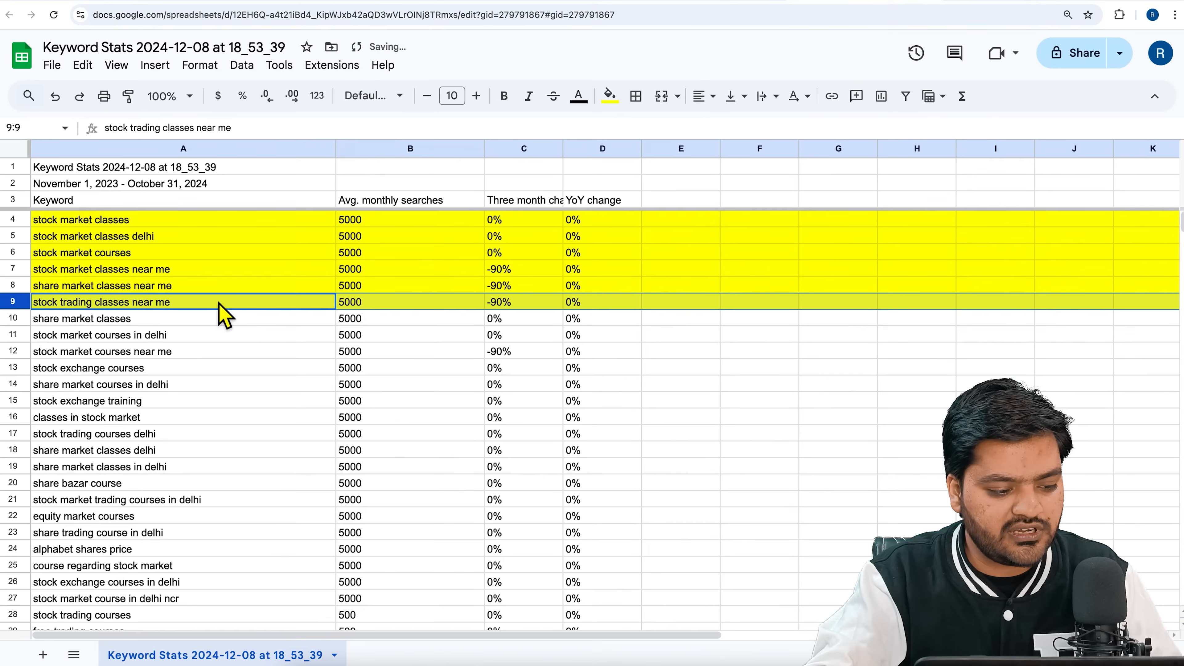
click(12, 319)
click(609, 96)
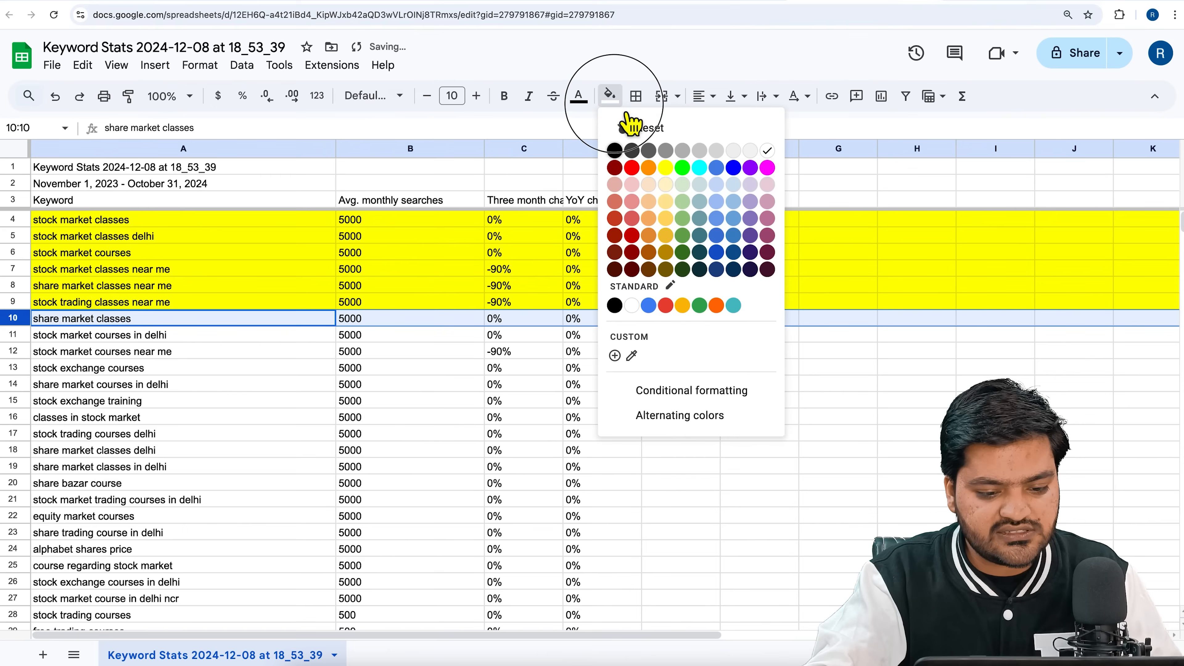
click(666, 167)
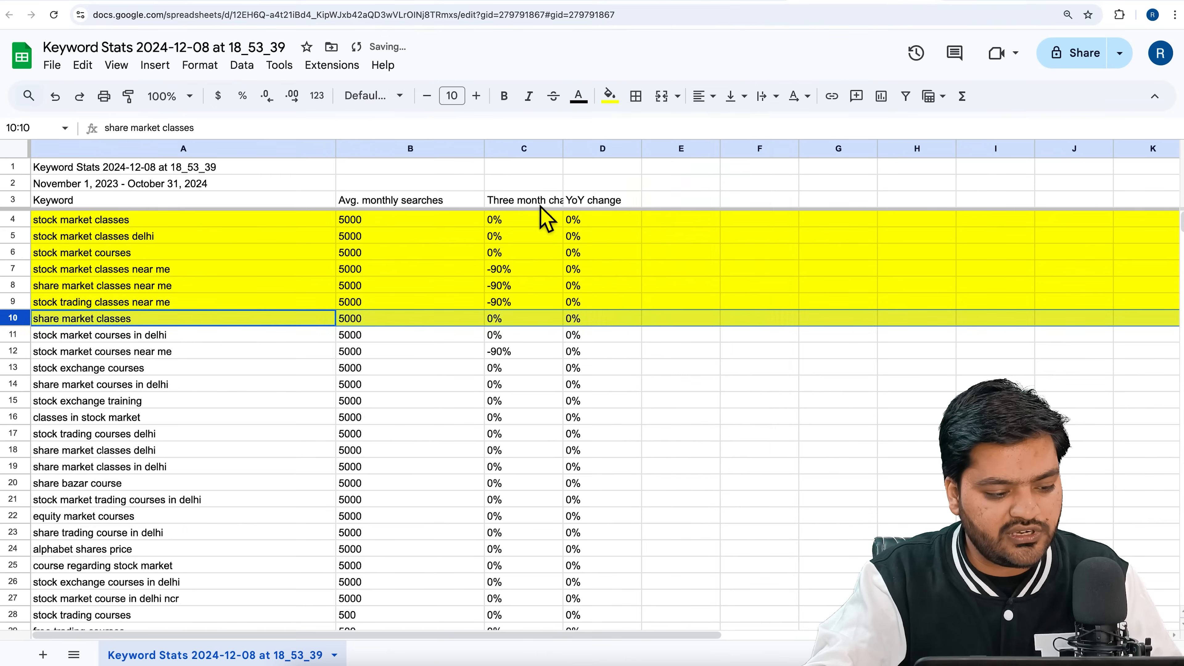
Look through the unmarked keywords from "stock market courses in delhi" down to "alphabet shares price" for relevance.
click(13, 335)
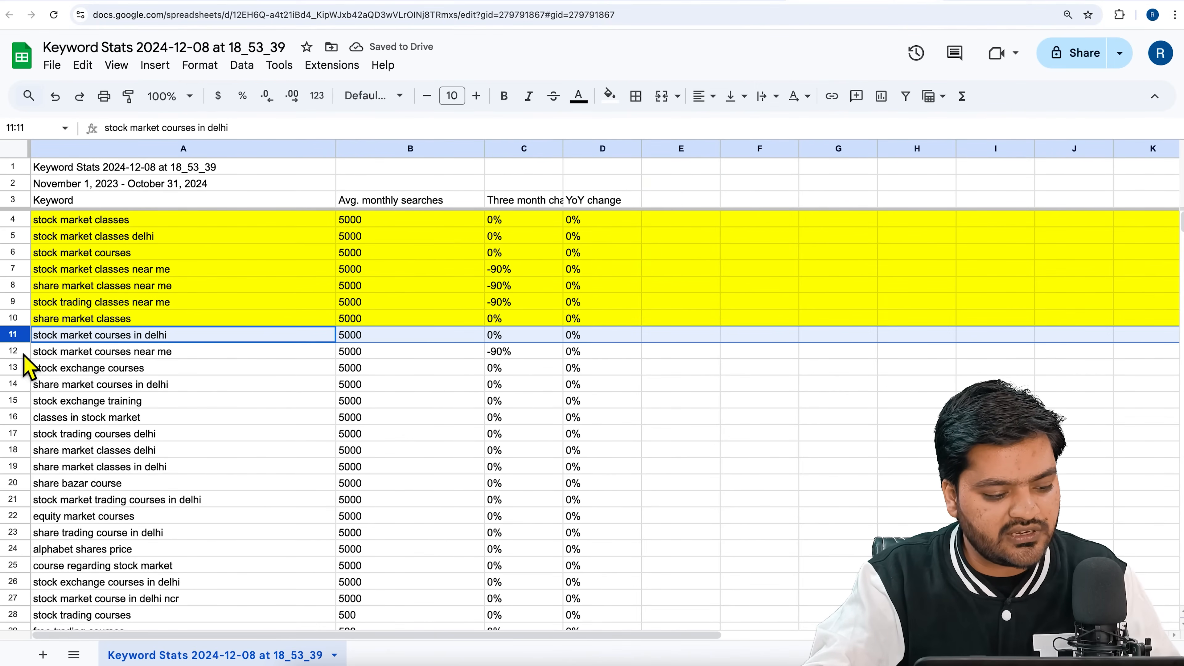
click(23, 353)
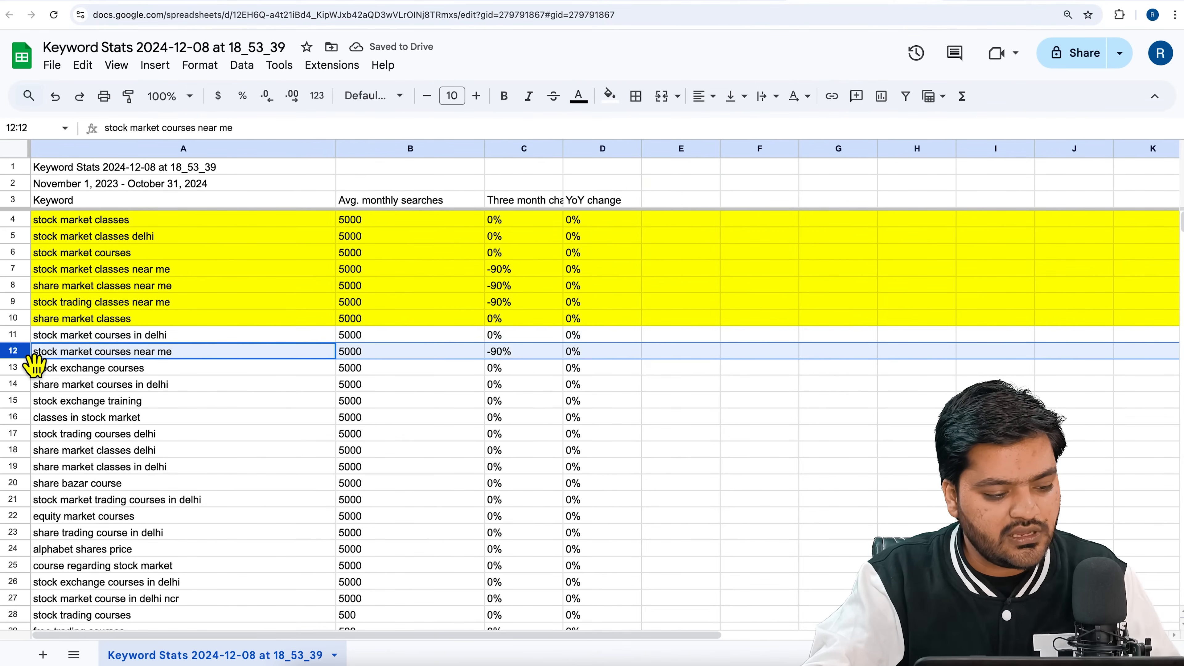
click(19, 369)
click(19, 384)
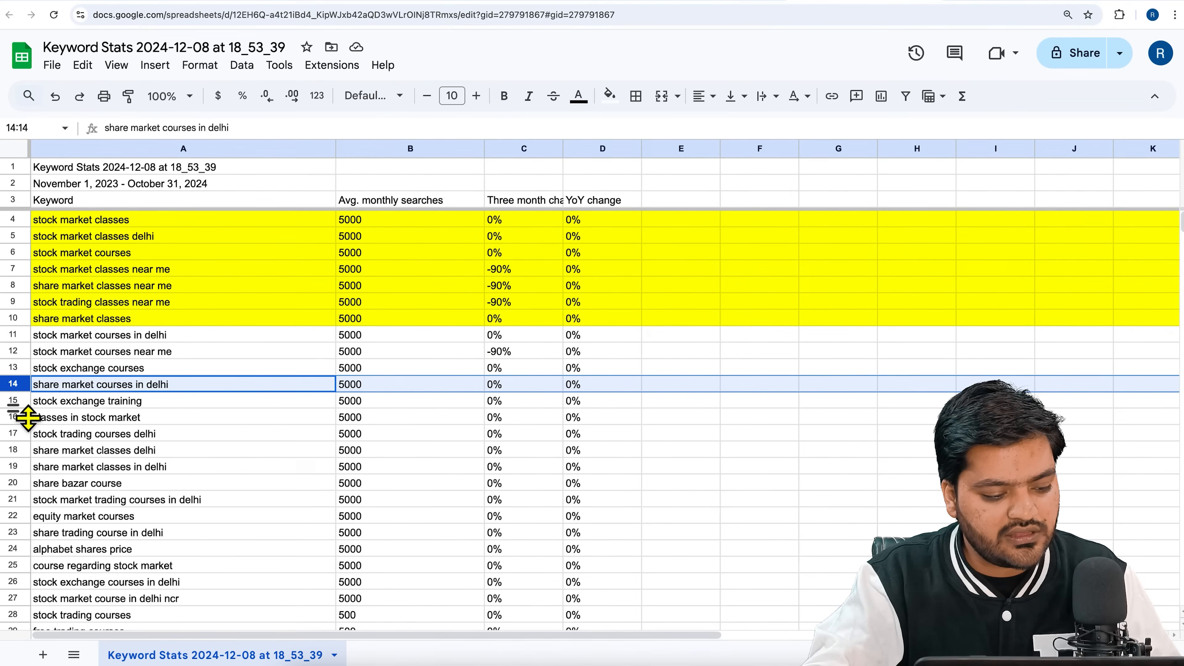
click(25, 406)
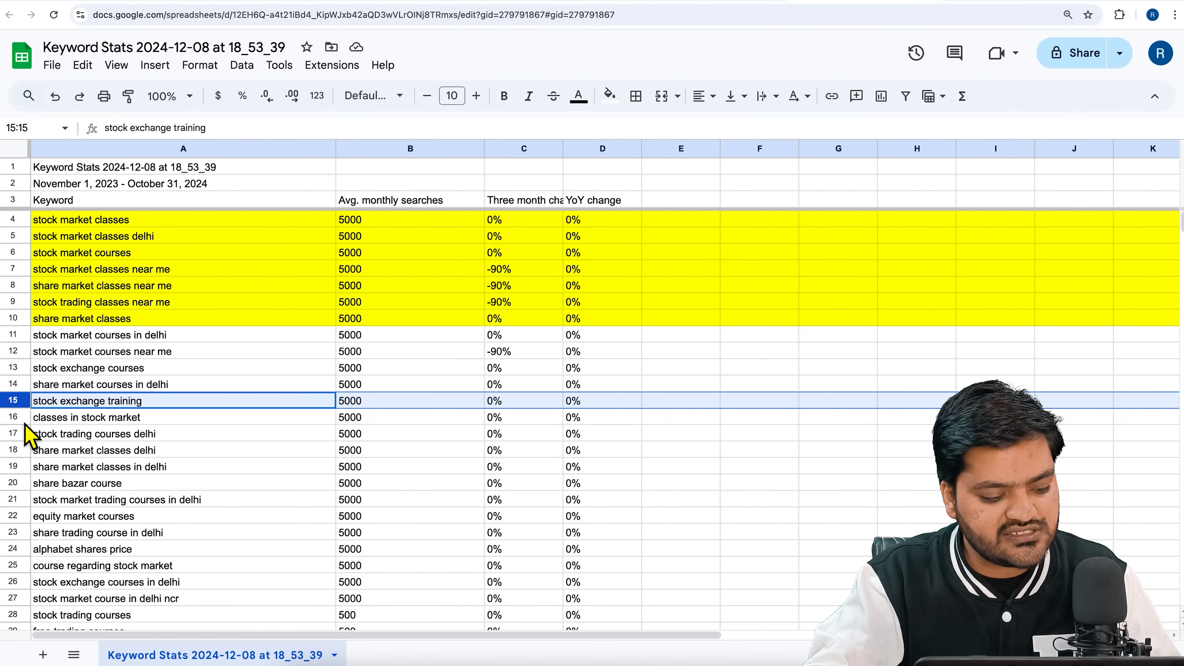
click(77, 487)
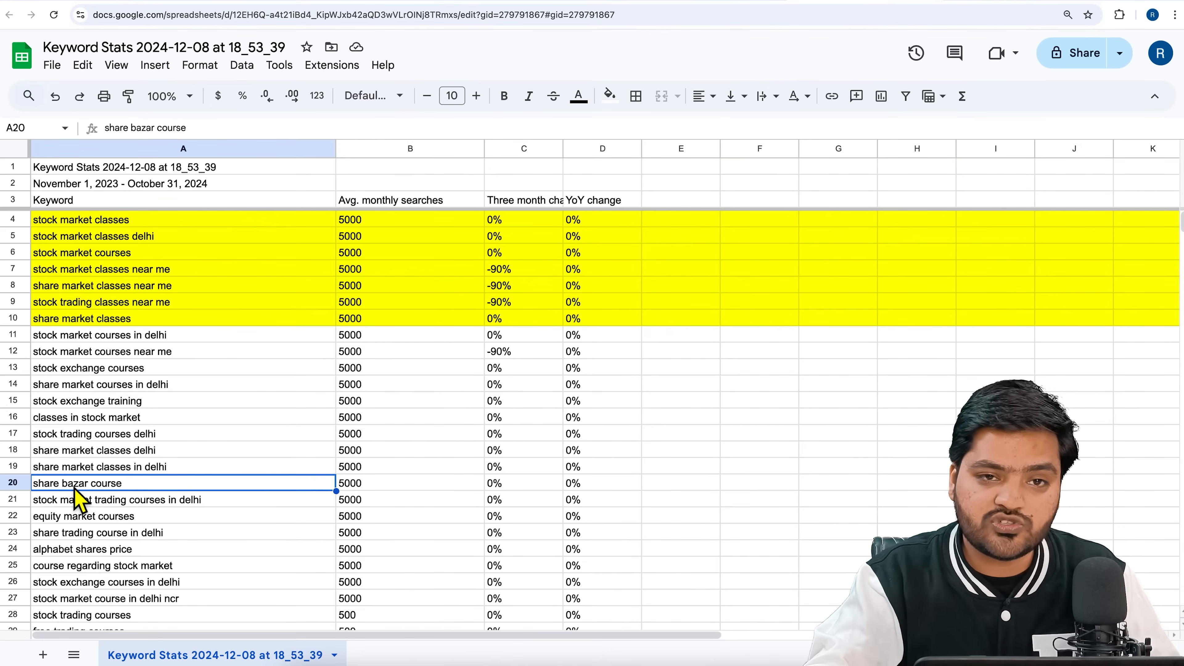
key(Down)
key(Down)
click(147, 547)
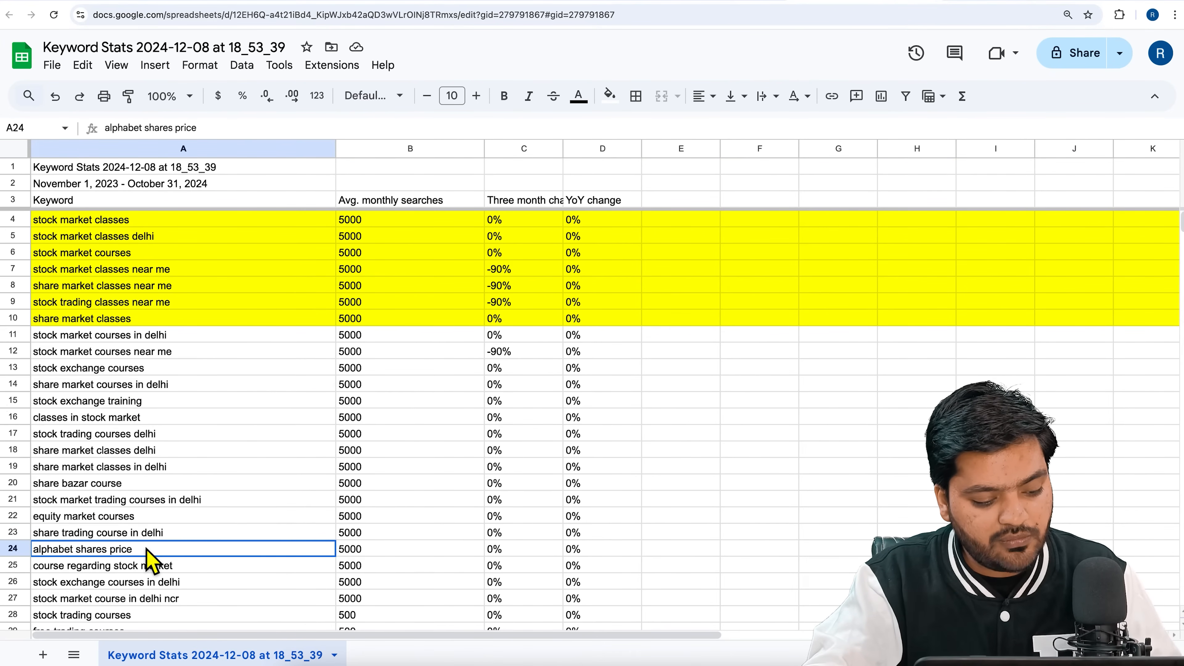
Mark the irrelevant keyword "alphabet shares price" by filling its row with dark red.
click(16, 550)
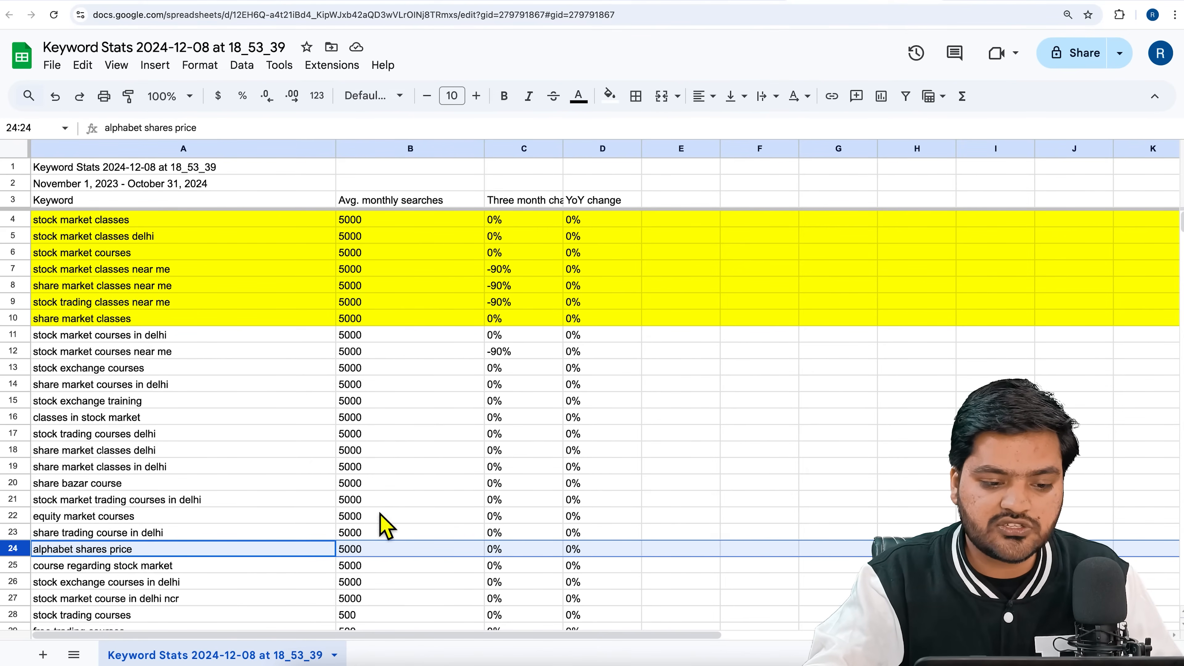
click(609, 95)
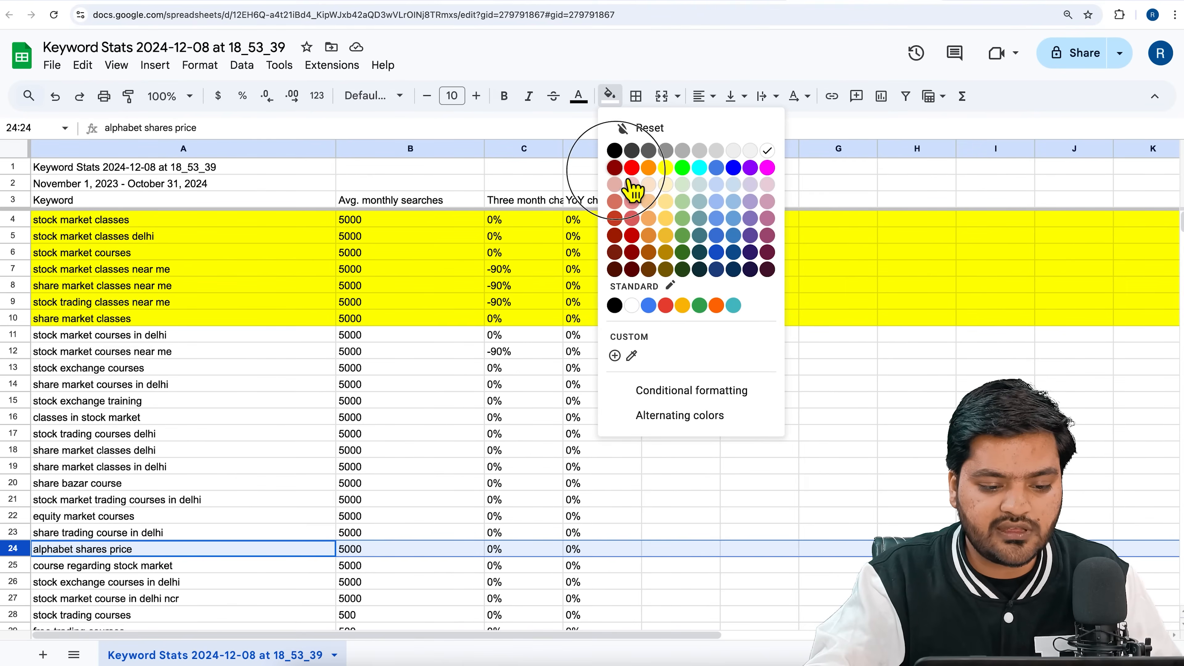
click(620, 175)
Review the keywords from "course regarding stock market" onward and fill the "free trading courses" row with dark red.
click(225, 568)
scroll(225, 574, down, 5)
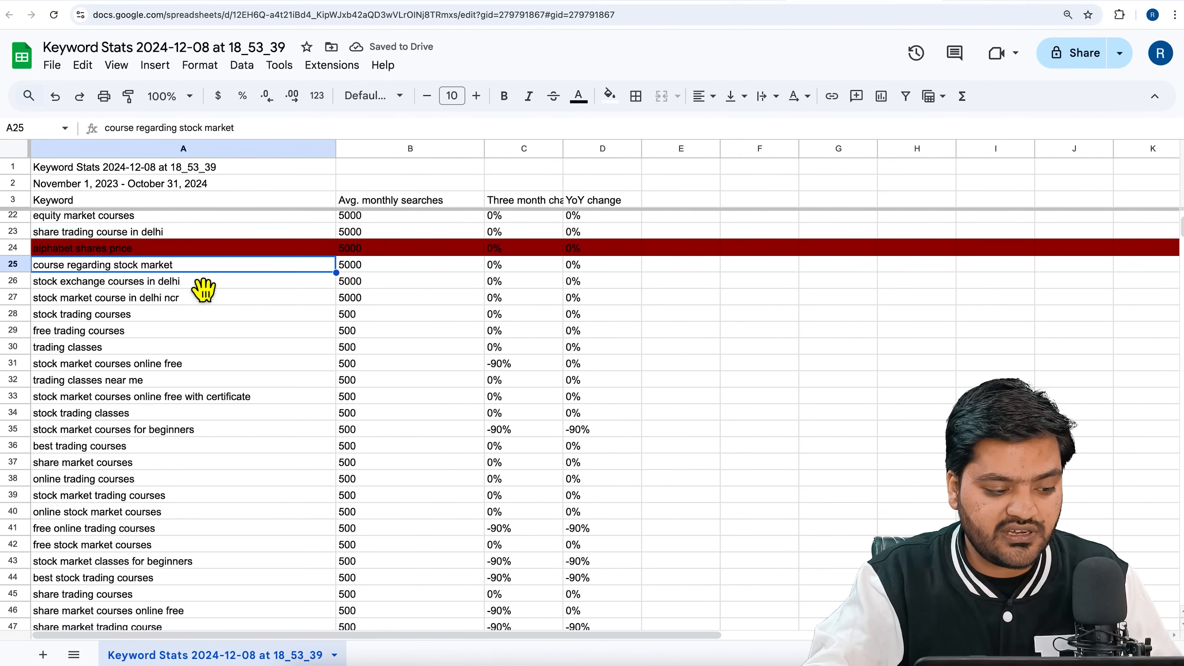
click(82, 285)
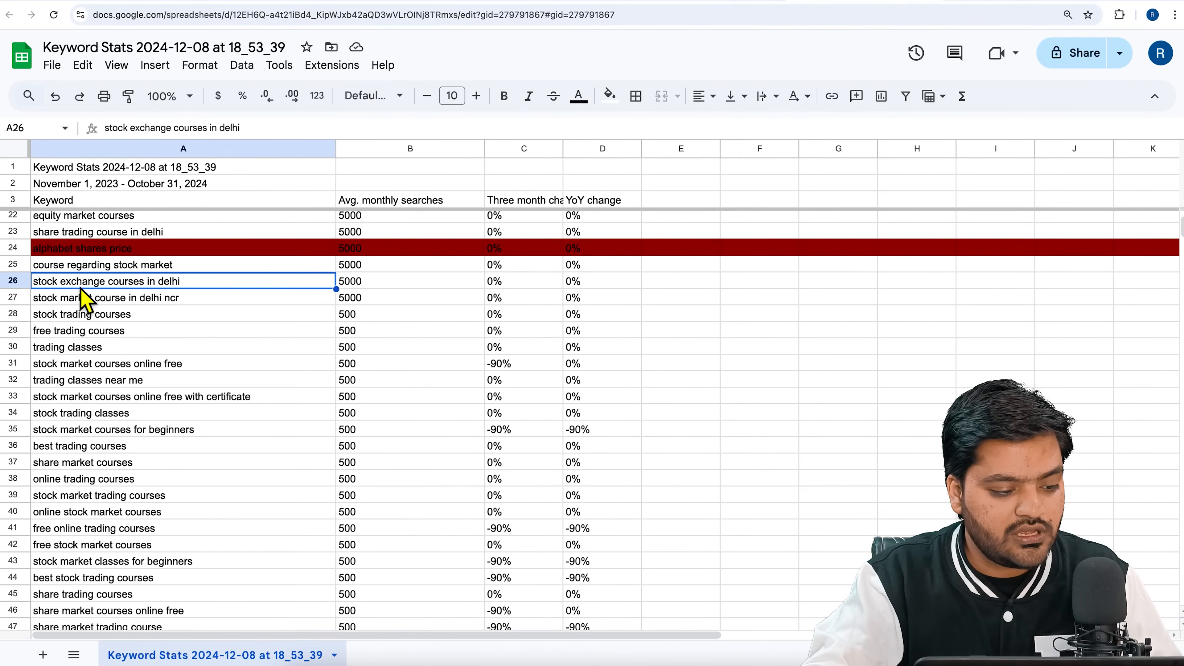
click(94, 301)
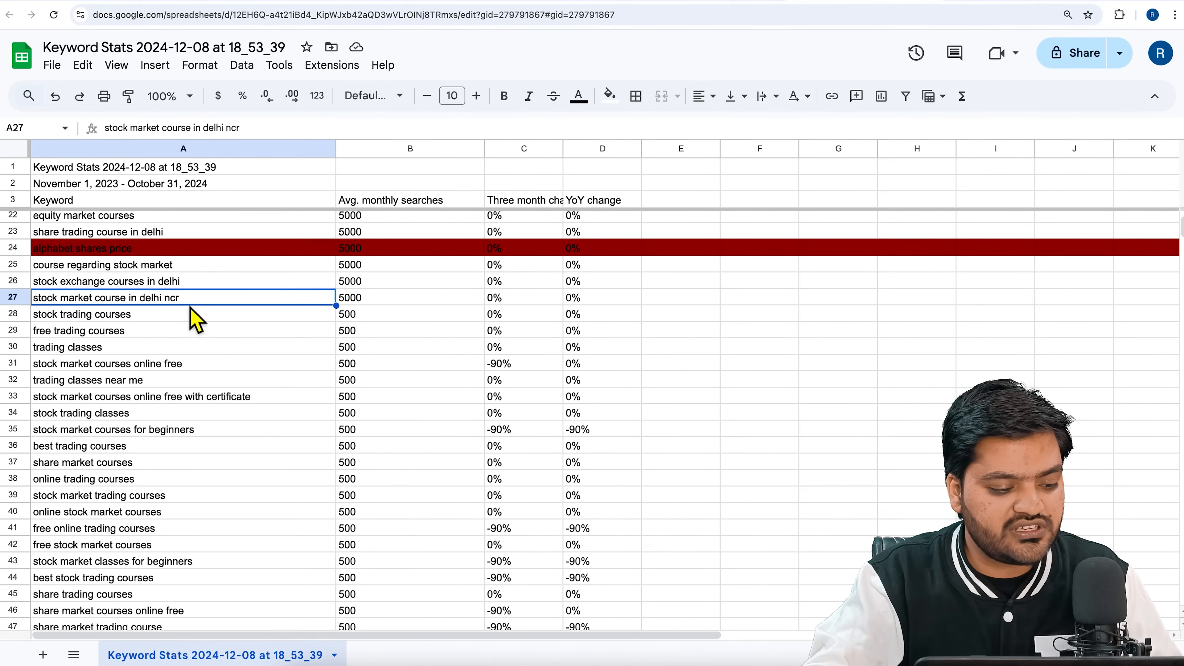
click(132, 318)
click(131, 333)
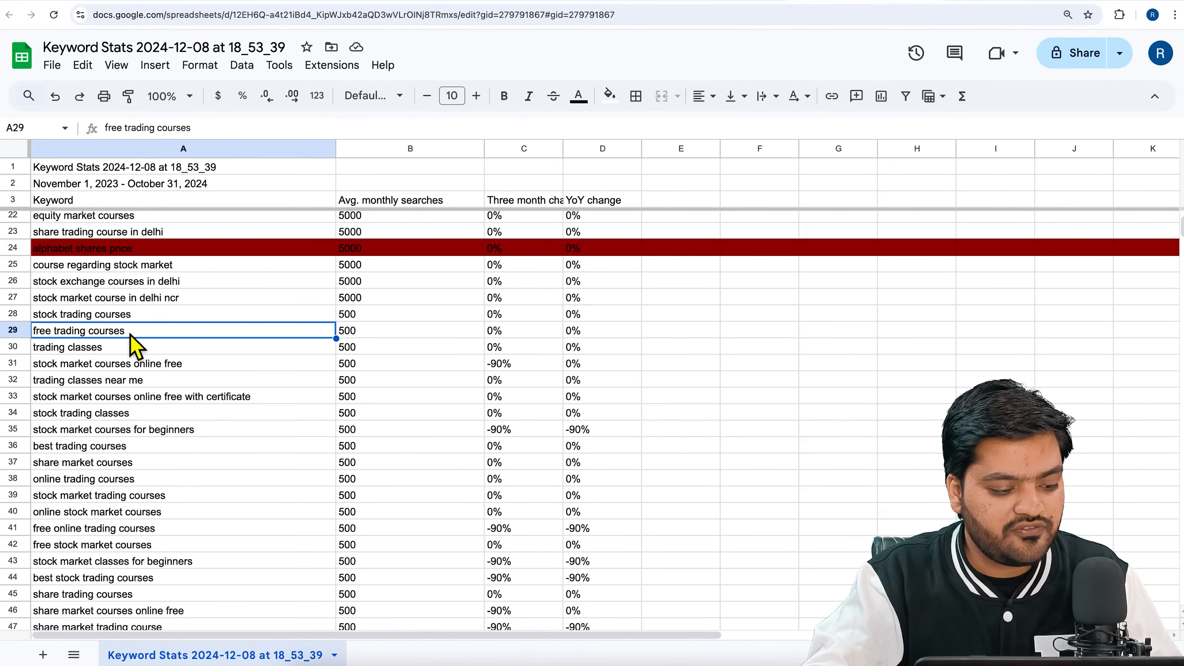
click(13, 332)
click(610, 97)
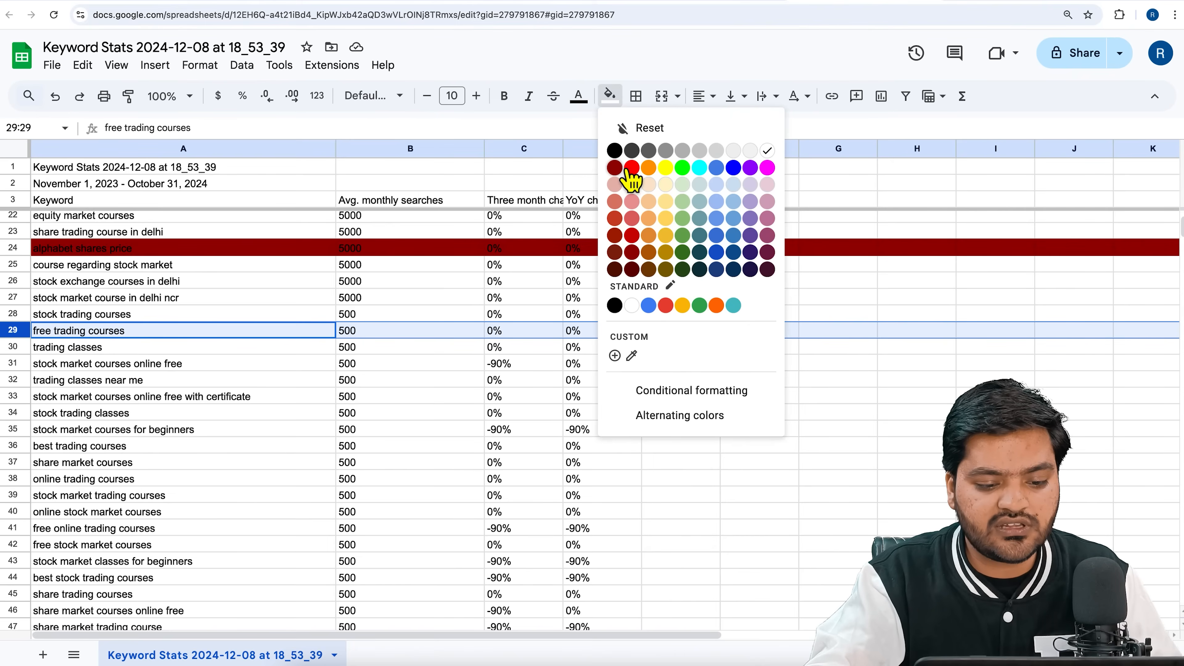
click(615, 168)
Fill the row for "stock market courses online free" with dark red.
click(302, 353)
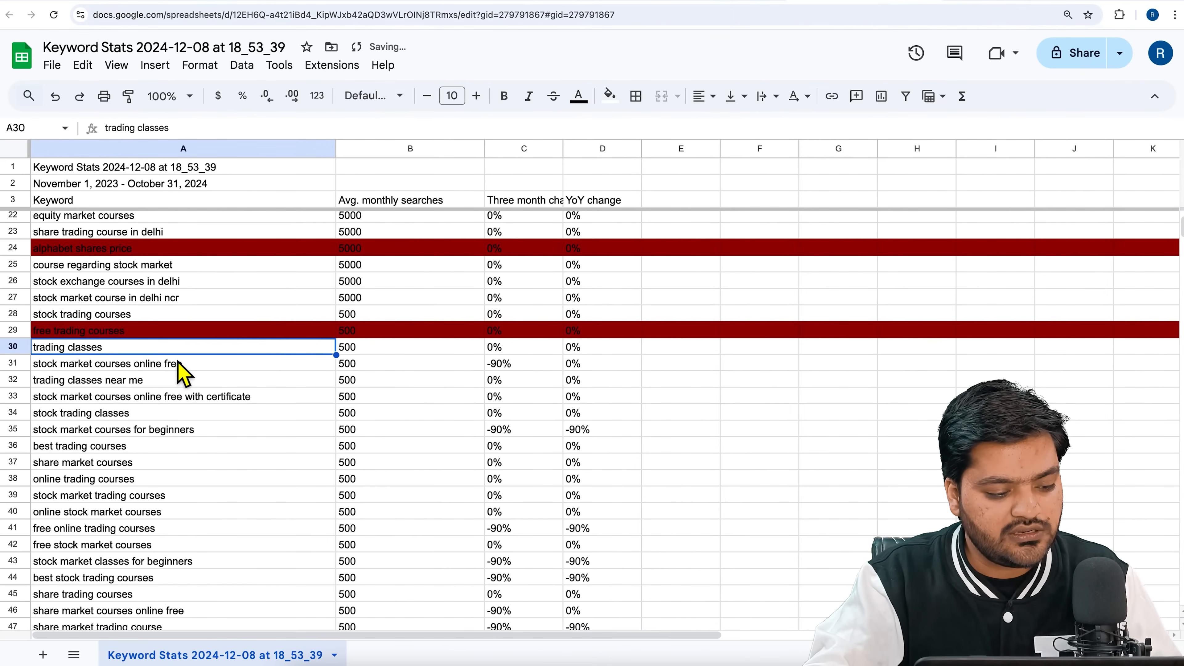
click(137, 369)
click(28, 364)
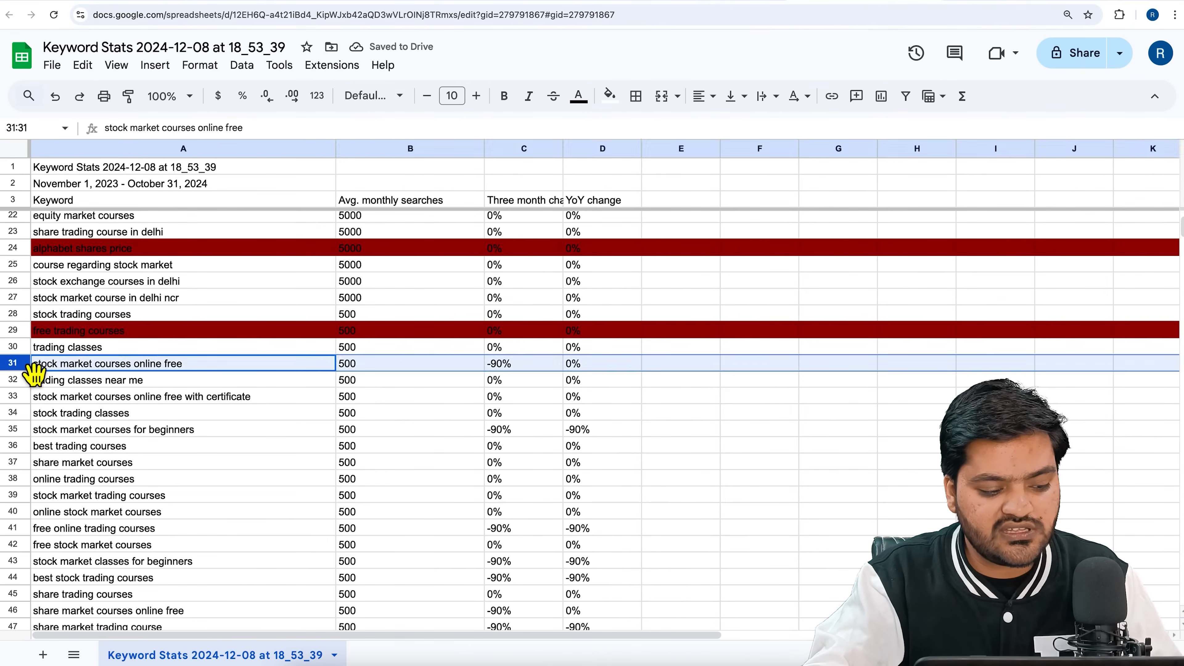
click(610, 96)
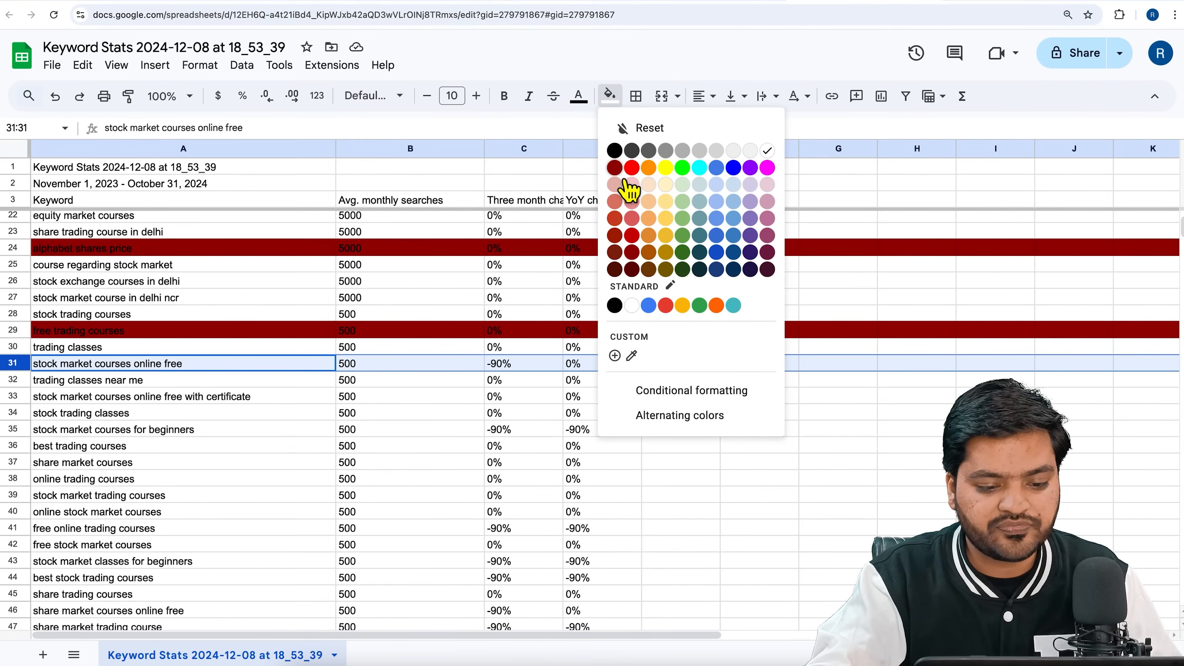
click(626, 193)
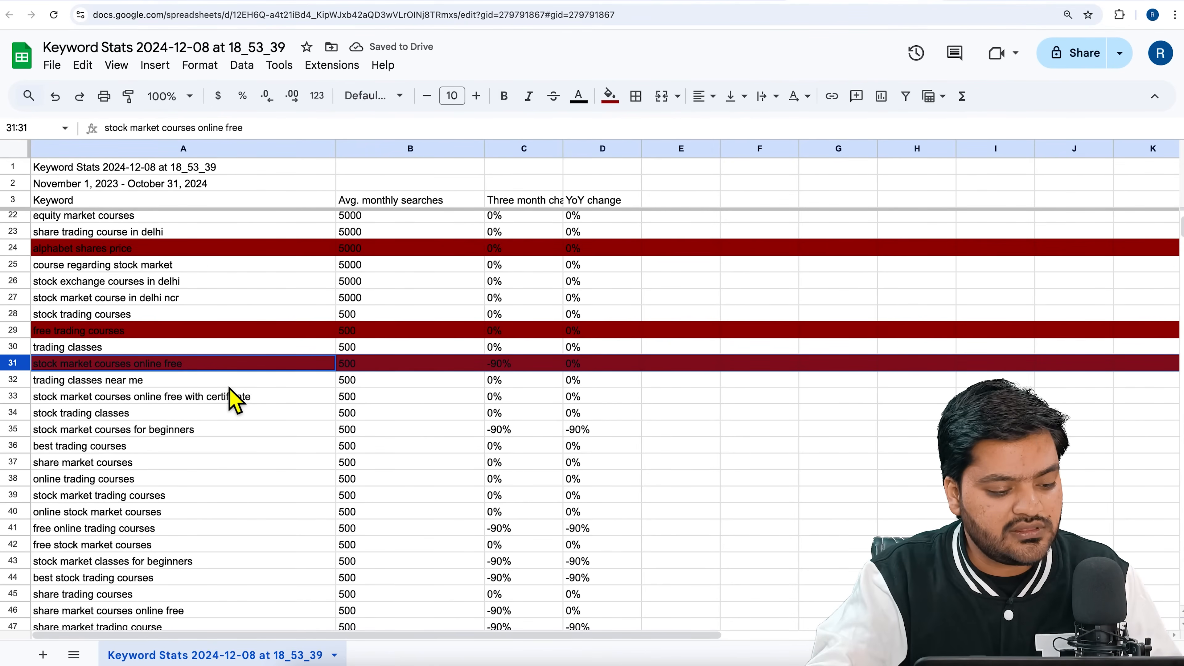
Fill the row for "stock market courses online free with certificate" with dark red.
click(200, 385)
click(135, 401)
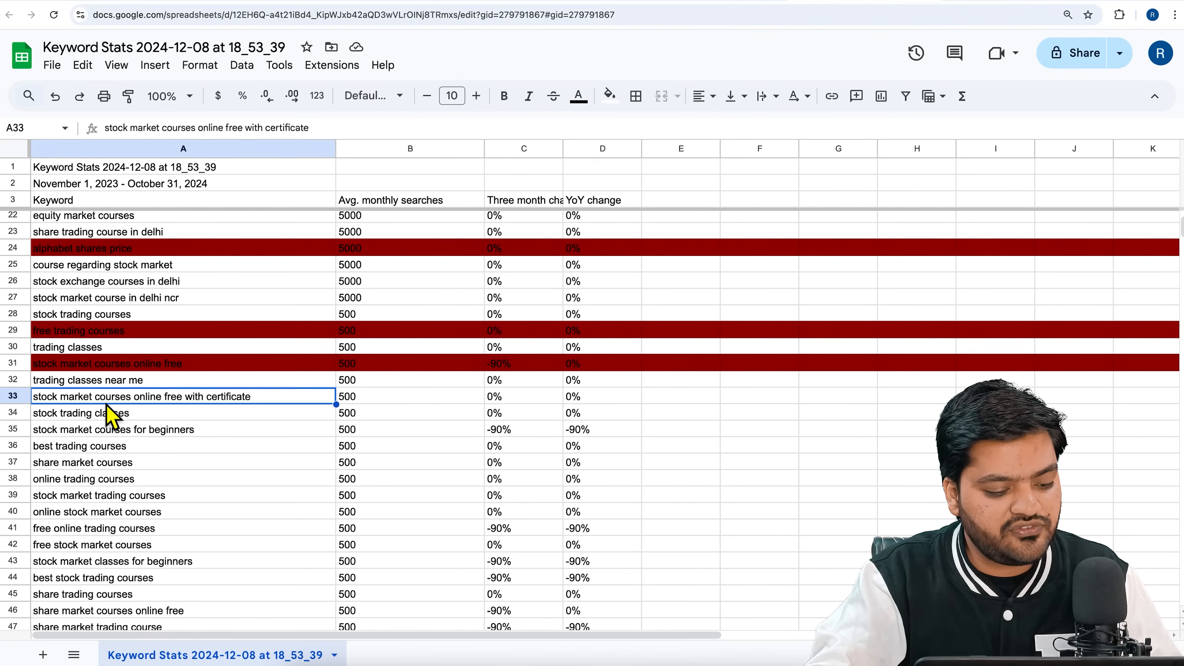
click(23, 401)
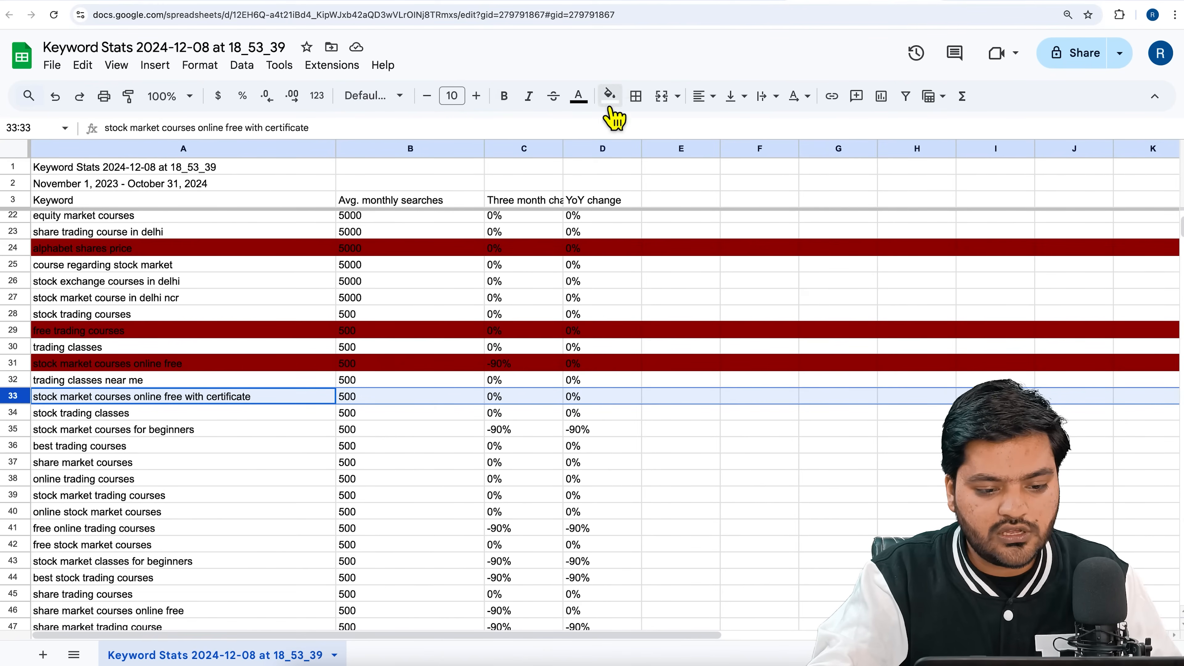
click(609, 96)
click(614, 167)
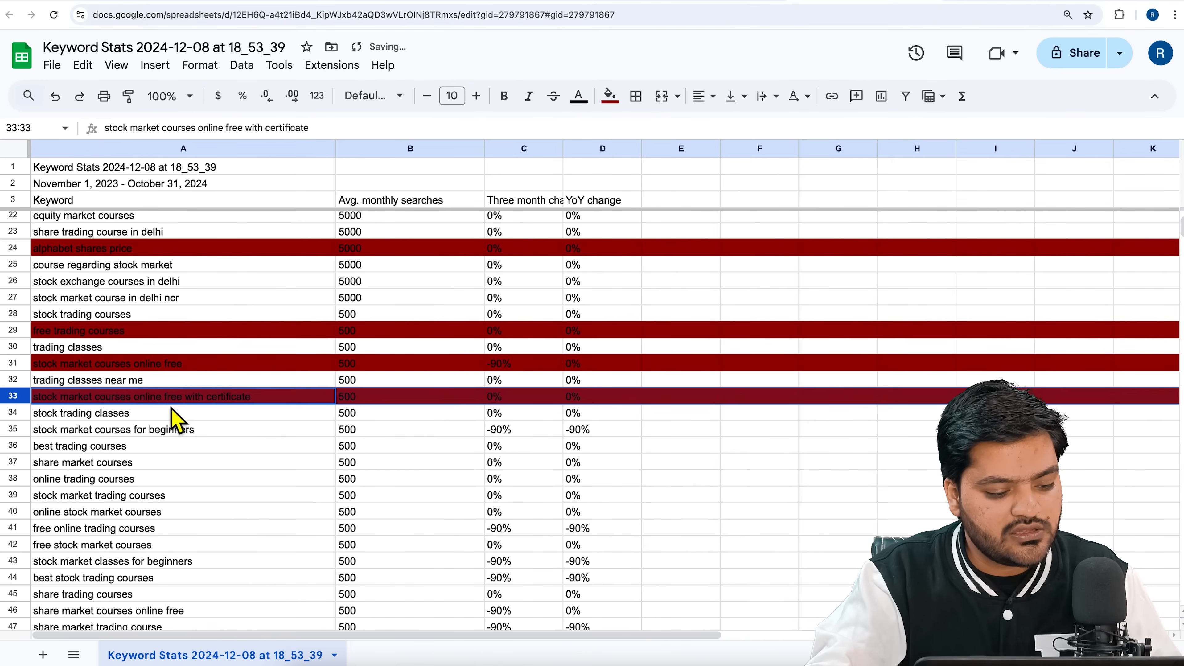
Review the keywords from "stock trading classes" onward and fill the "online trading courses" row with dark red.
click(168, 414)
click(234, 443)
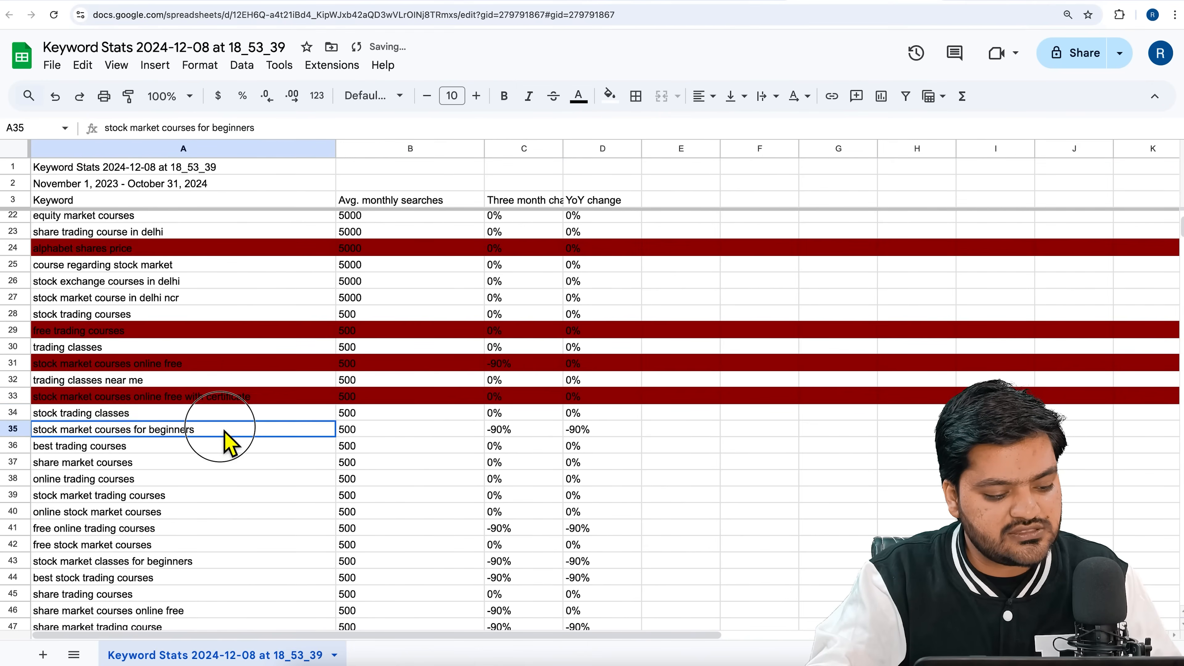
click(147, 449)
click(156, 464)
click(159, 481)
click(28, 481)
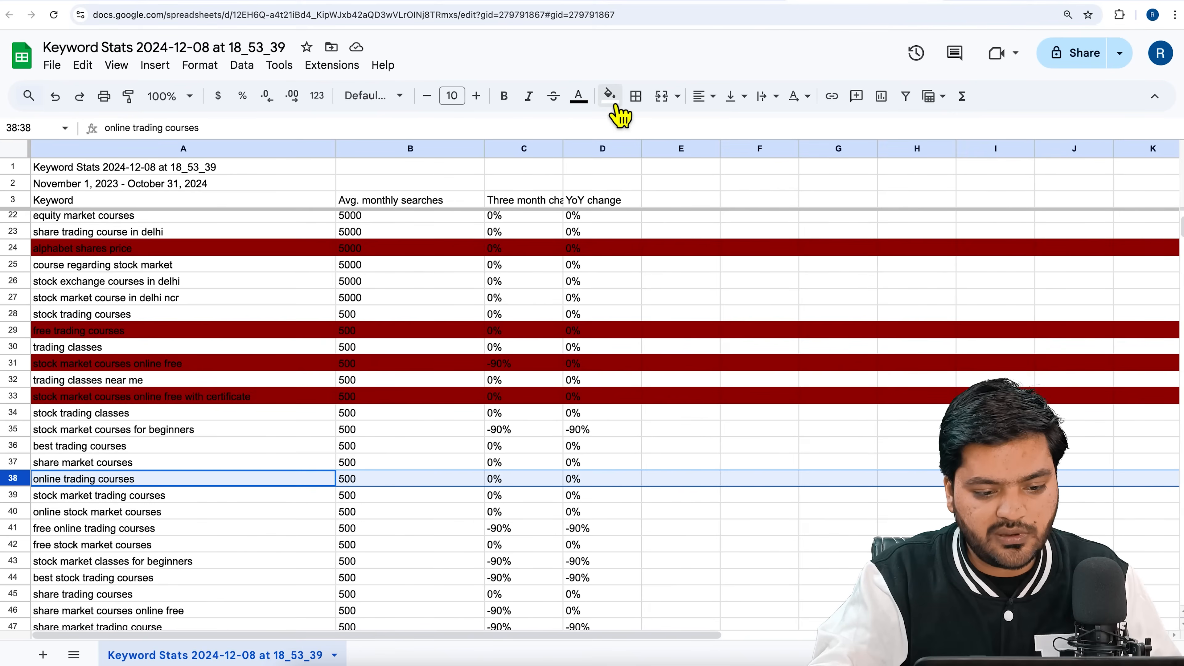
click(610, 95)
click(615, 168)
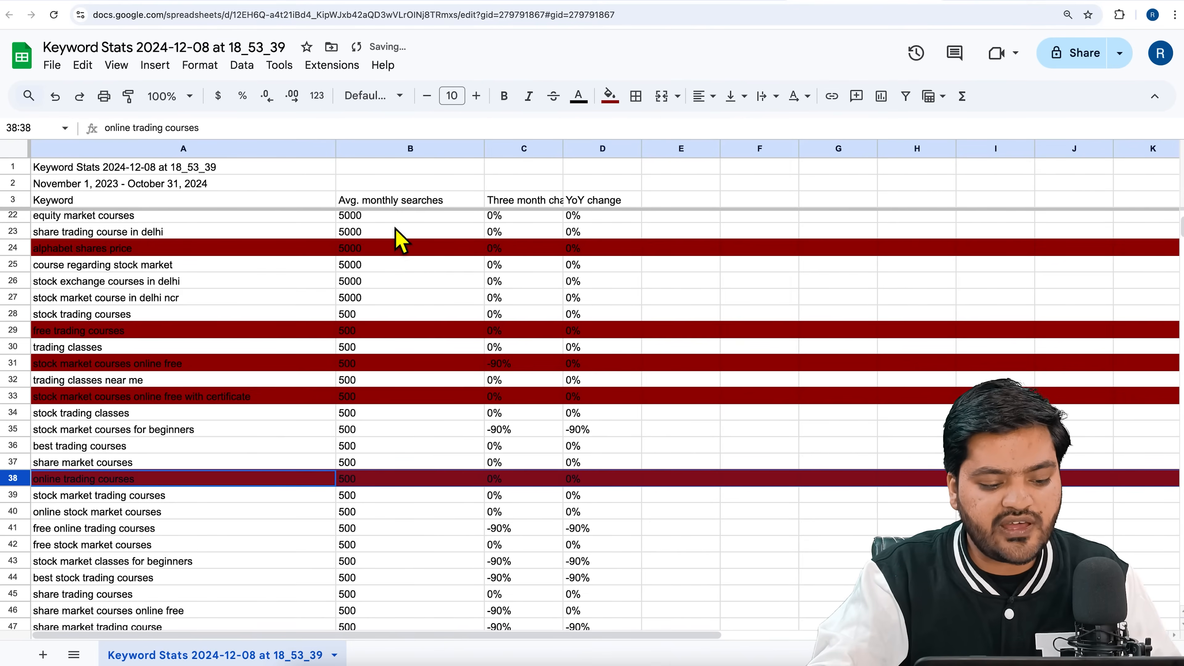
Check the keywords from "share market courses" onward and fill the "free online trading courses" row with dark red.
click(382, 480)
key(Up)
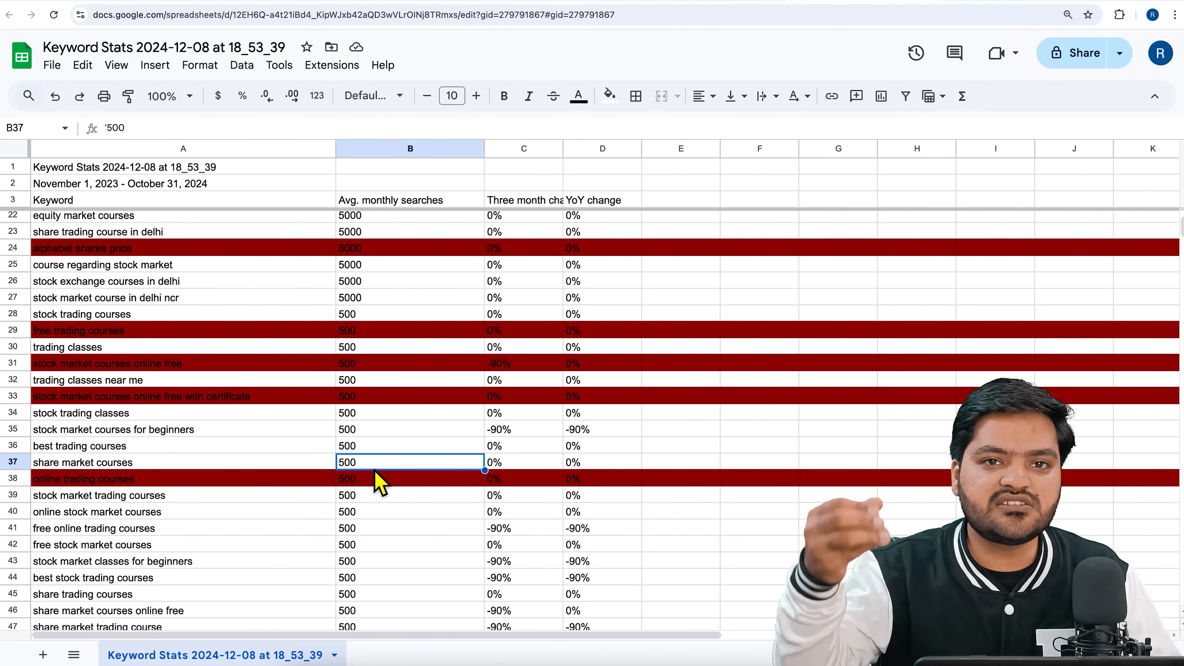
scroll(375, 472, down, 1)
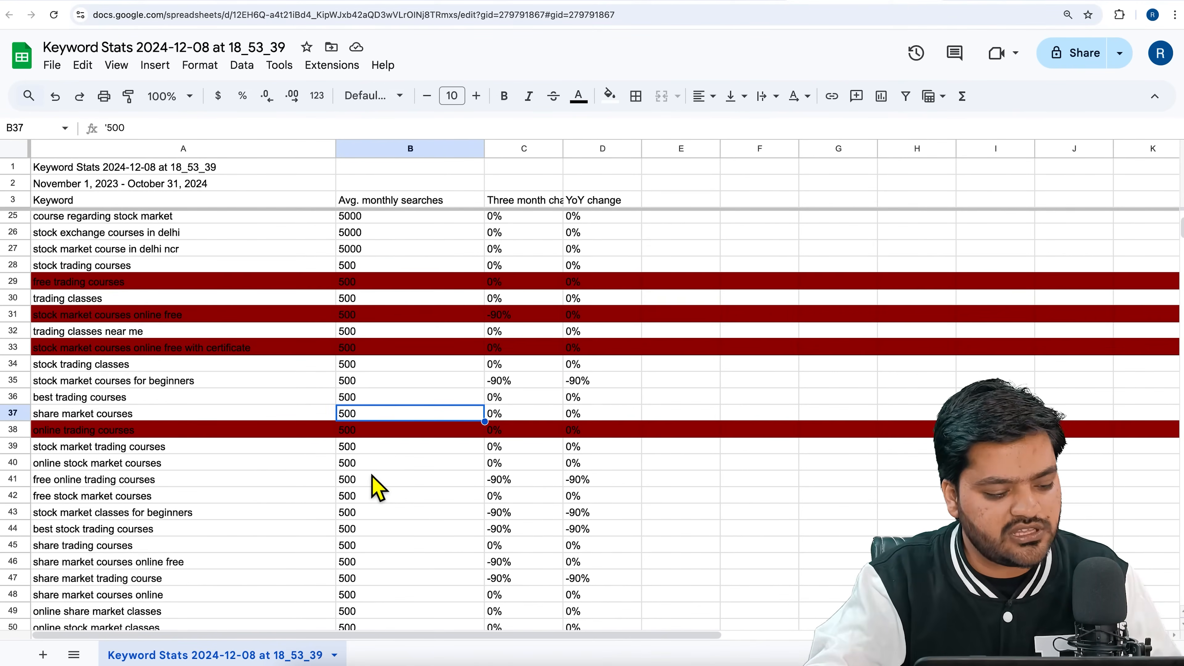
click(17, 450)
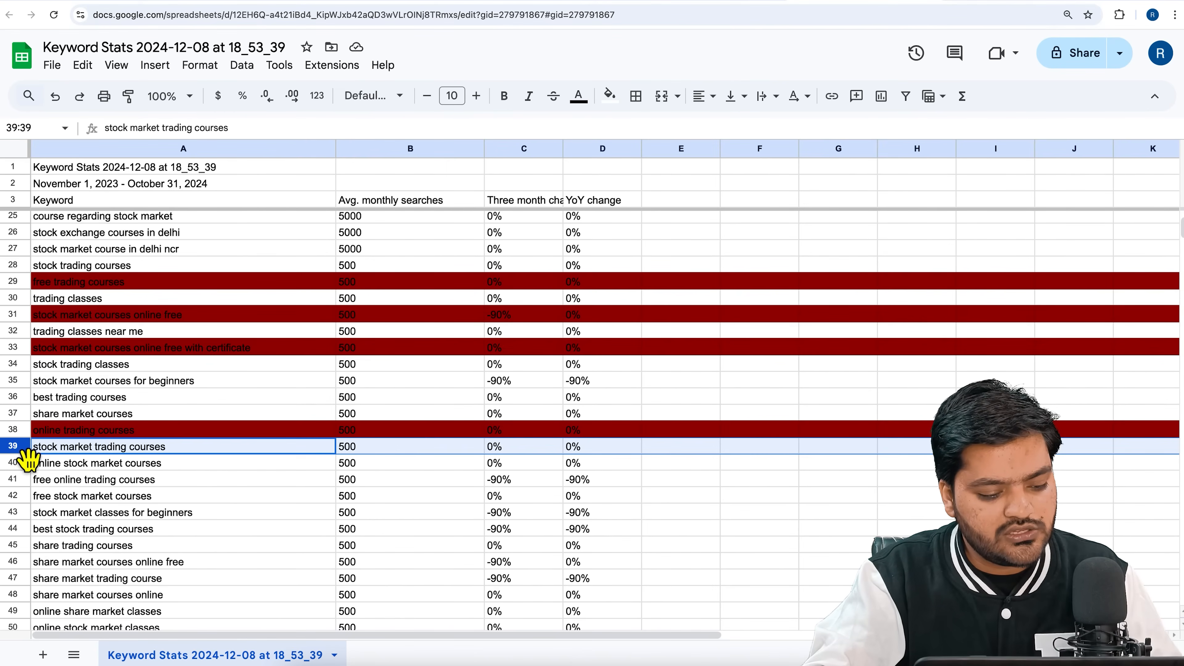
click(184, 466)
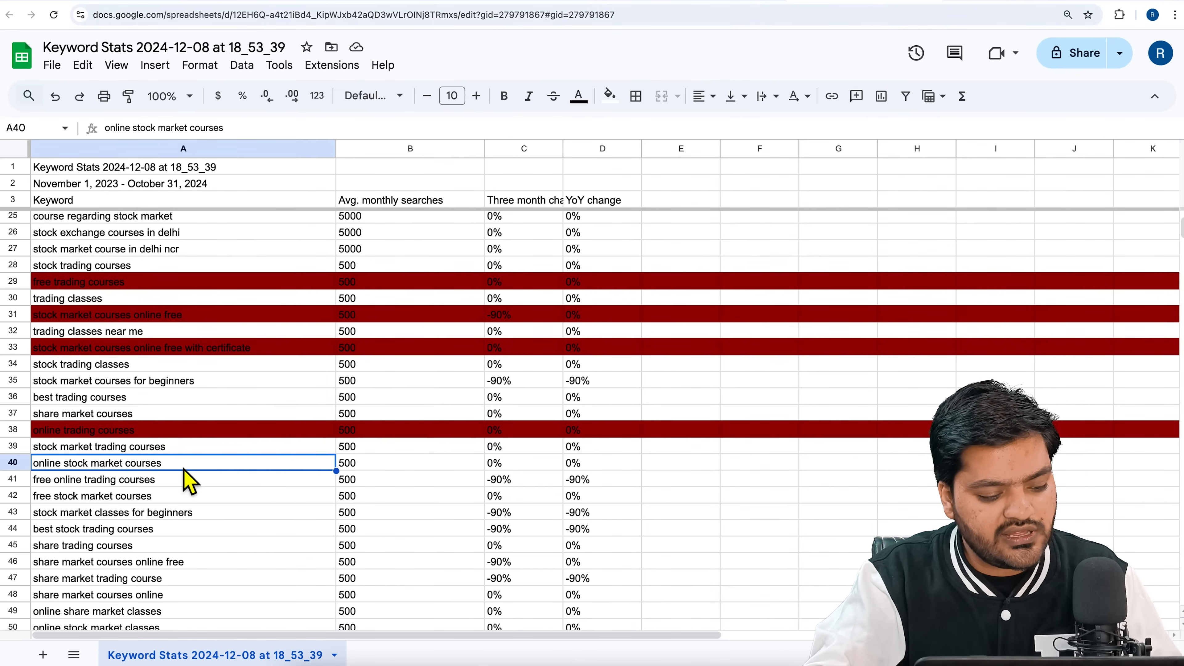
click(17, 479)
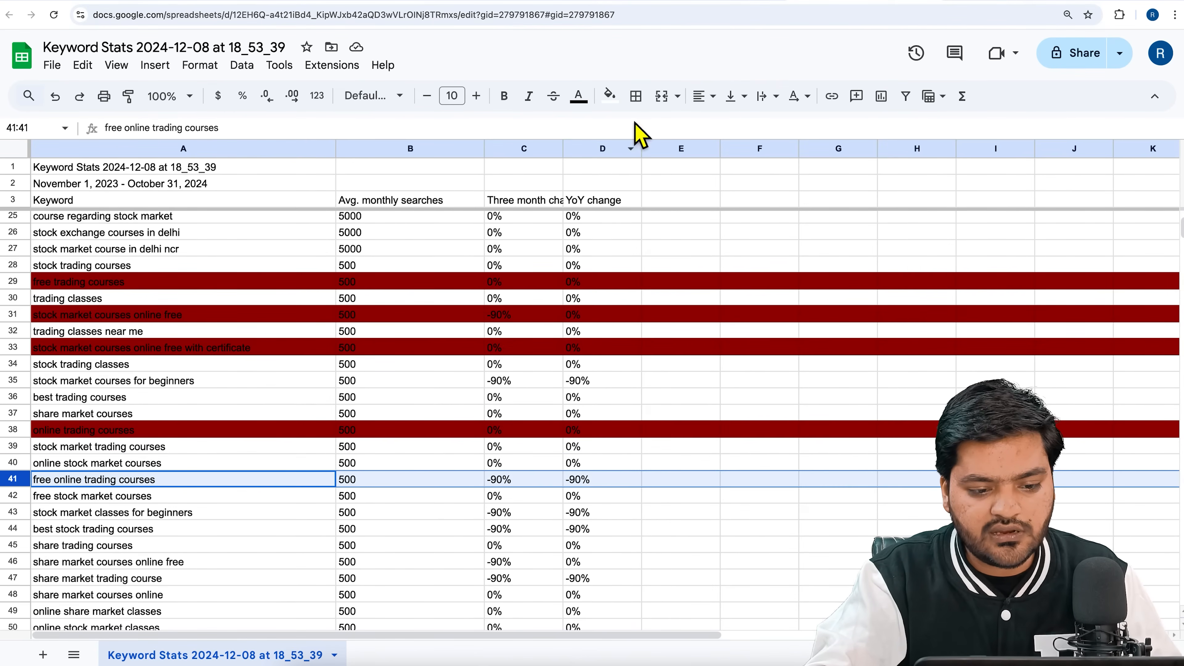
click(609, 96)
click(631, 252)
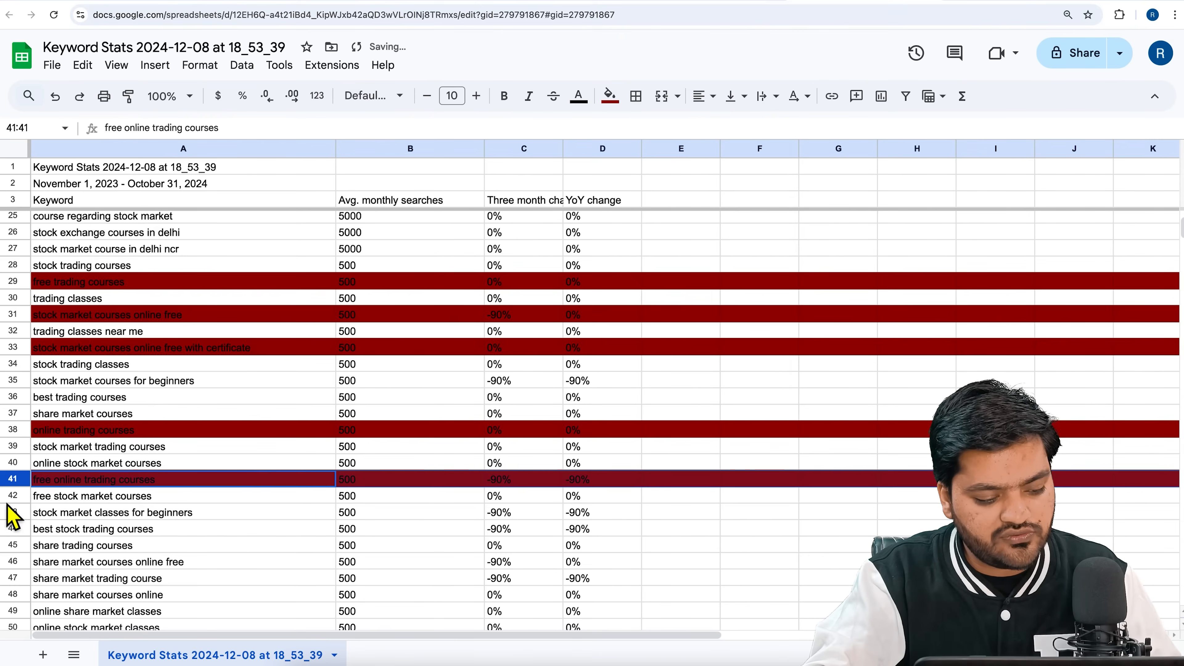
Fill the row for "free stock market courses" with dark red.
click(12, 495)
click(609, 95)
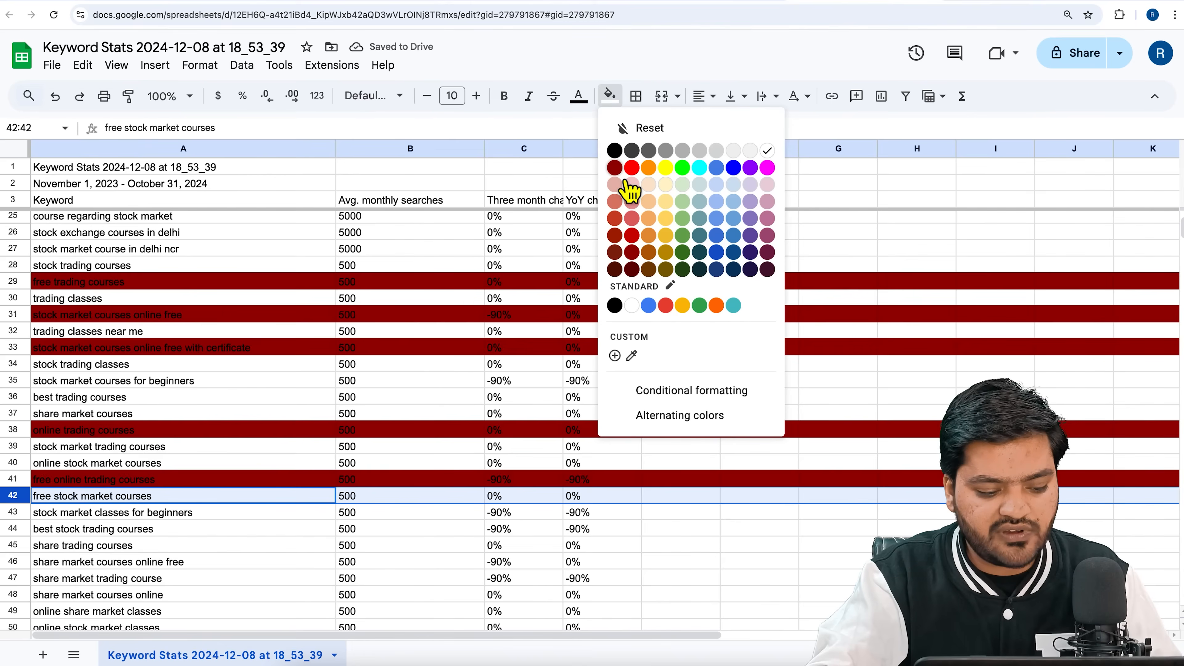
click(628, 192)
Check the keywords from "stock market classes for beginners" onward and fill the "share market courses online free" row with dark red.
scroll(303, 439, down, 1)
scroll(303, 438, down, 2)
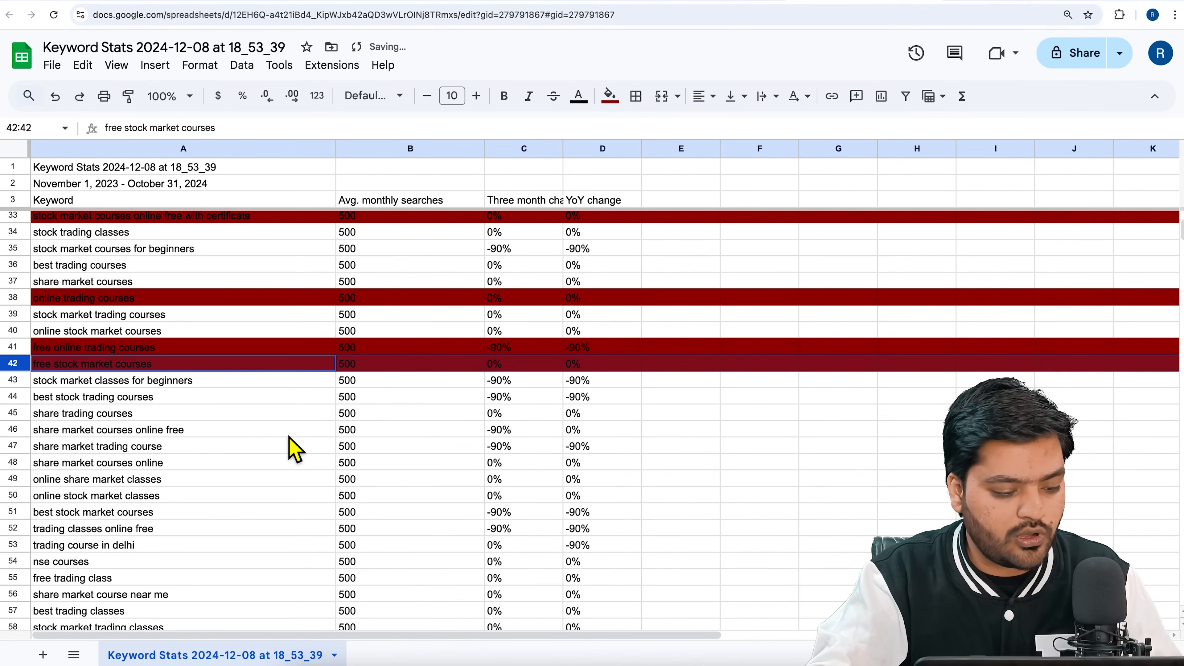
click(184, 382)
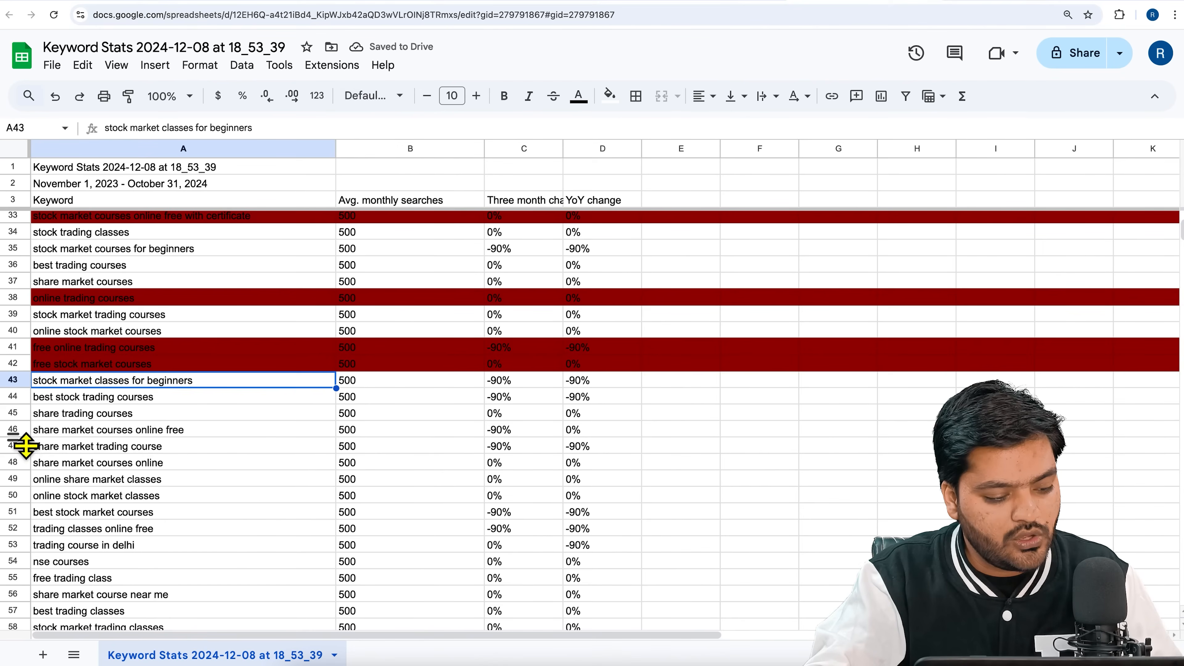
click(21, 433)
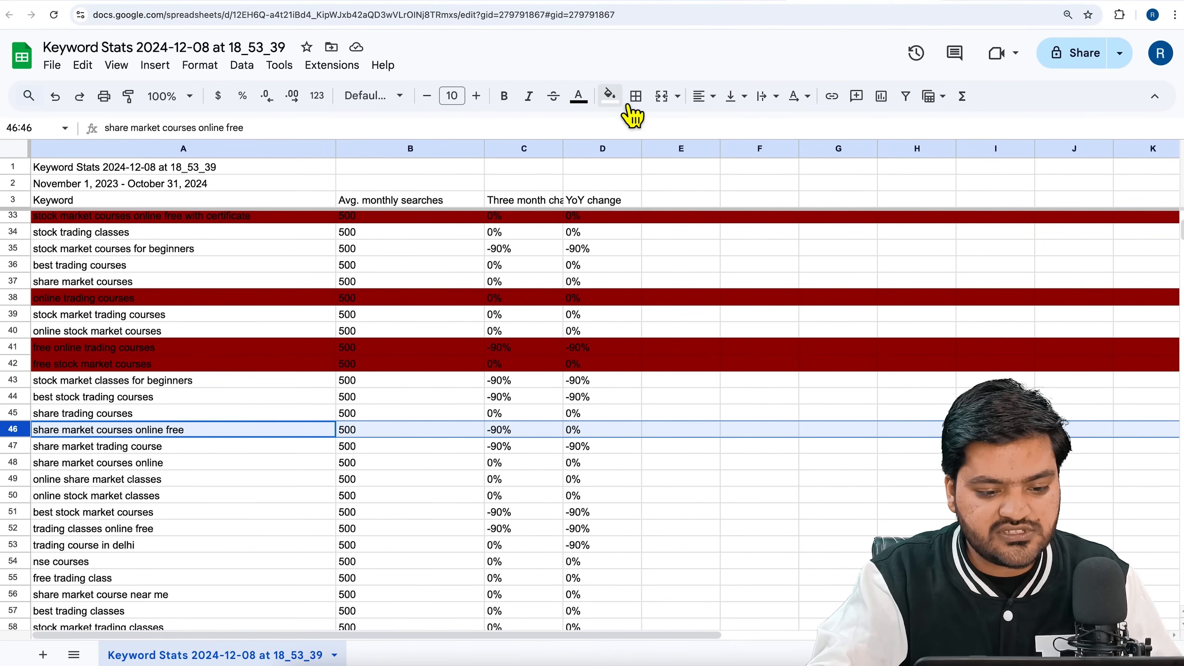
click(609, 96)
click(615, 167)
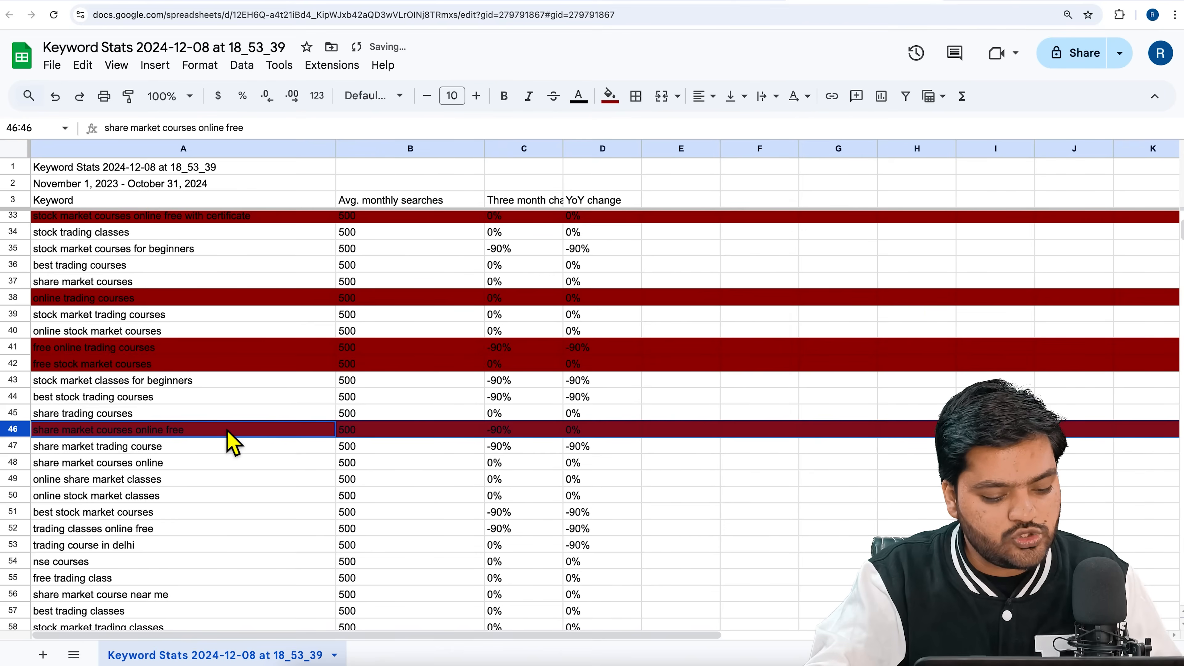
Clear the contents of all rows from "best day trading courses" in row 109 down to the end of the sheet.
scroll(211, 471, down, 9)
scroll(211, 471, down, 12)
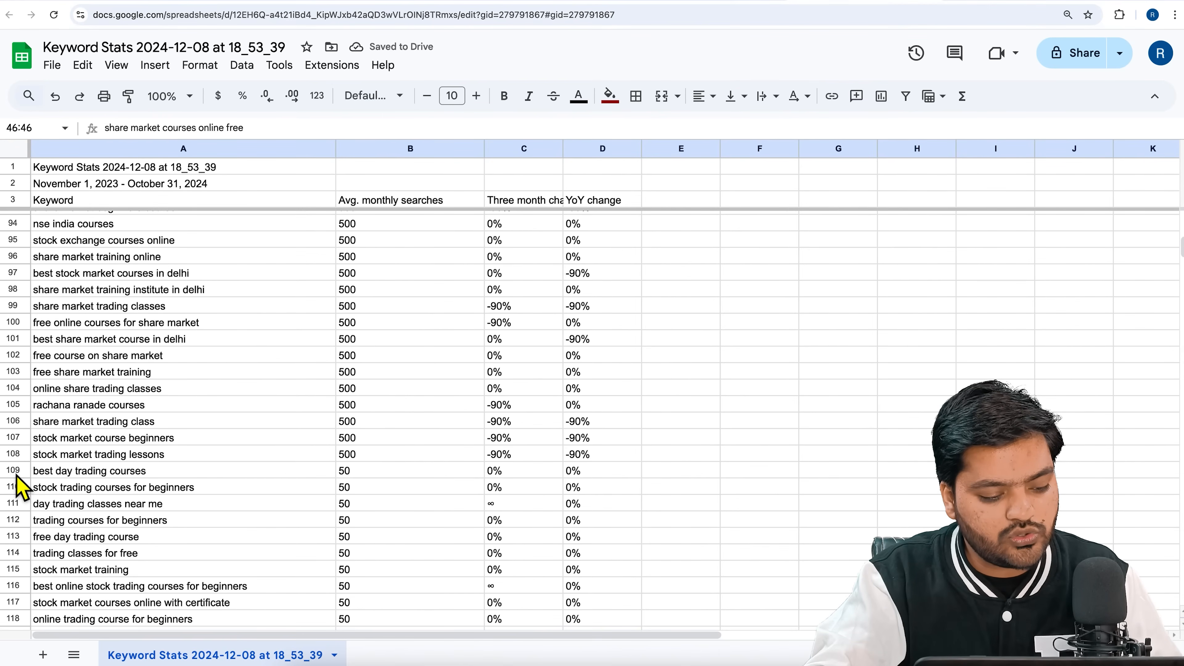
click(14, 472)
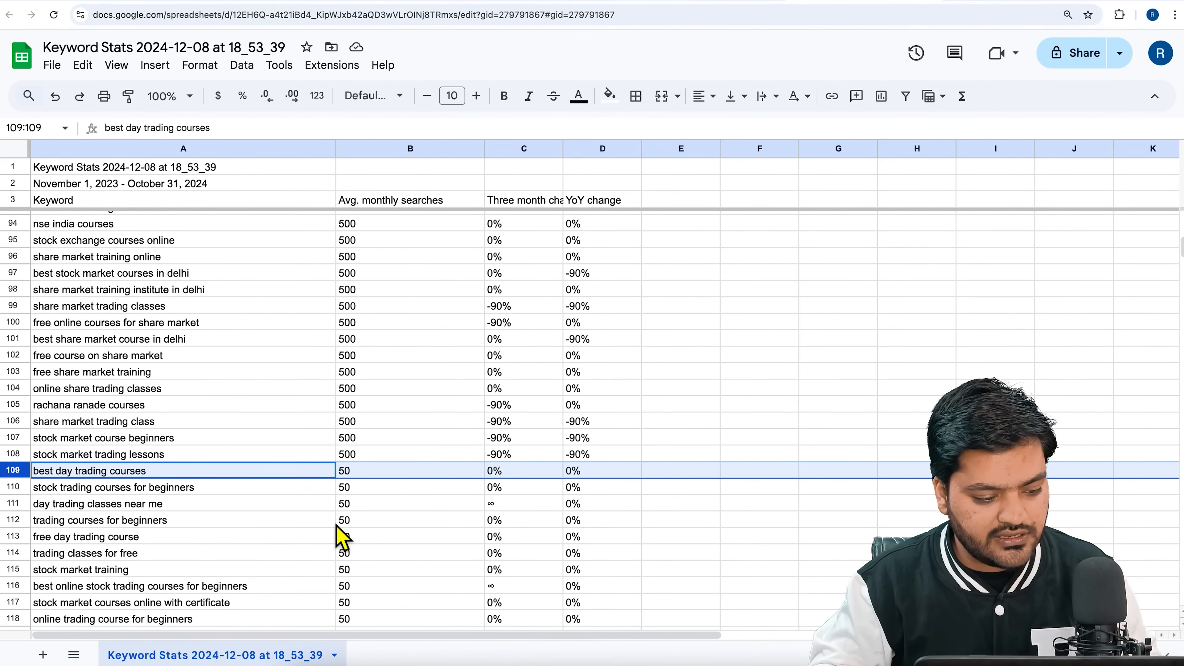
key(ctrl+shift+Down)
key(Delete)
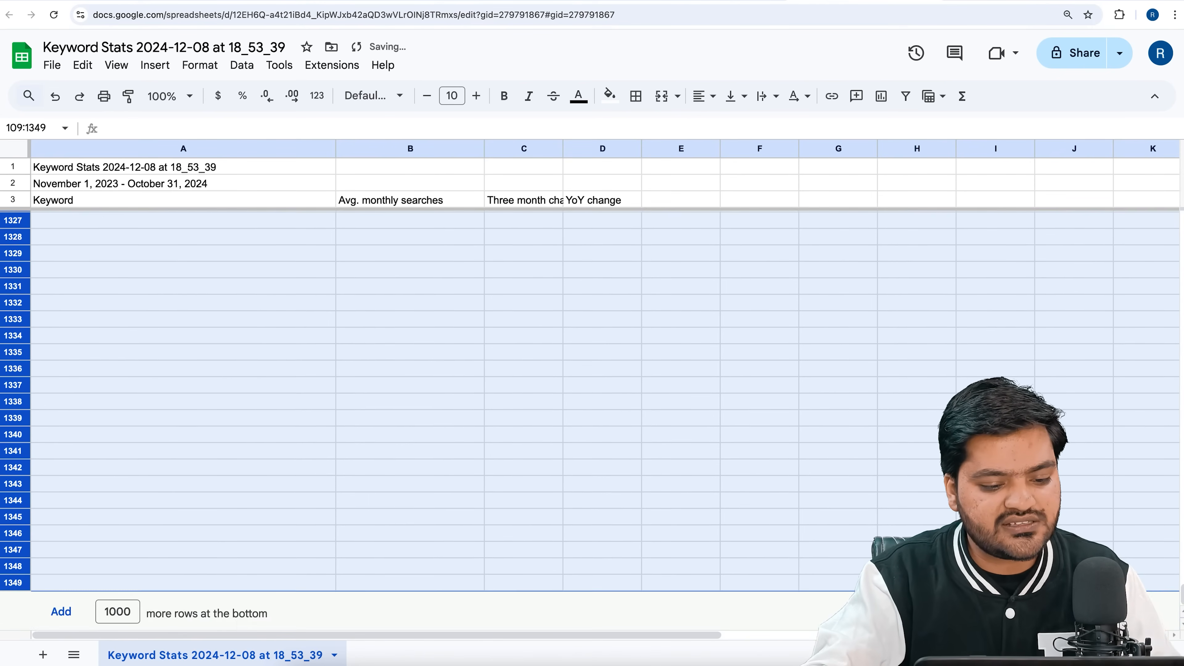
Look back through the remaining keywords with 500 average monthly searches, from row 108 up to about row 49.
scroll(343, 539, up, 20)
scroll(341, 539, up, 20)
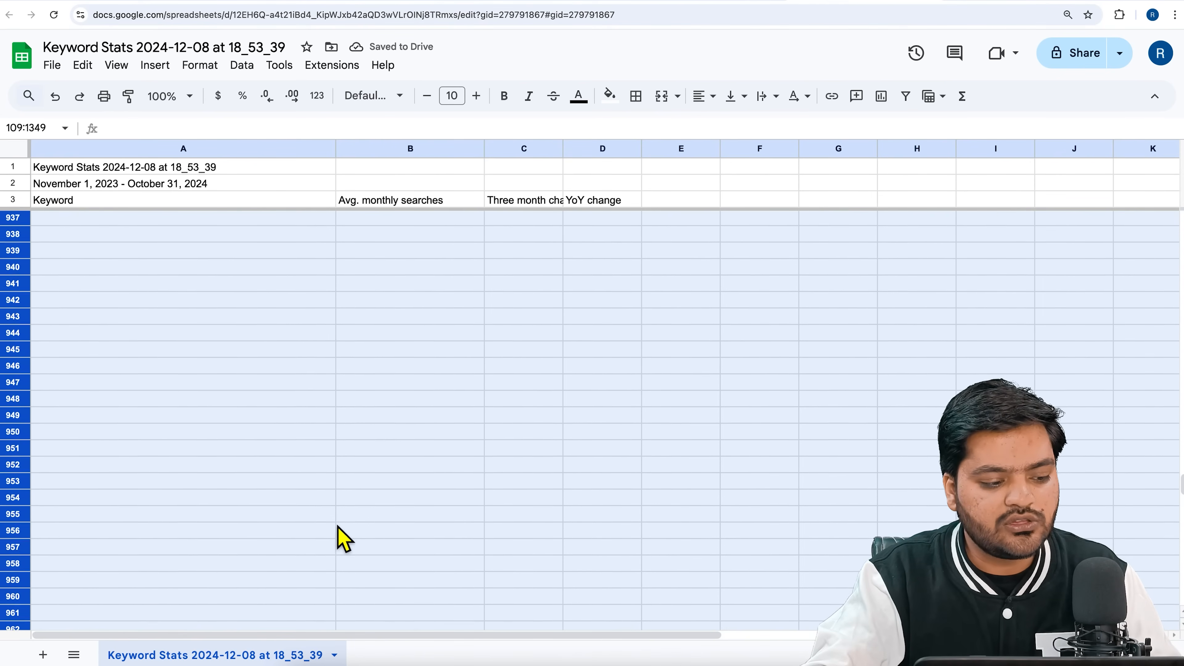
scroll(344, 536, up, 20)
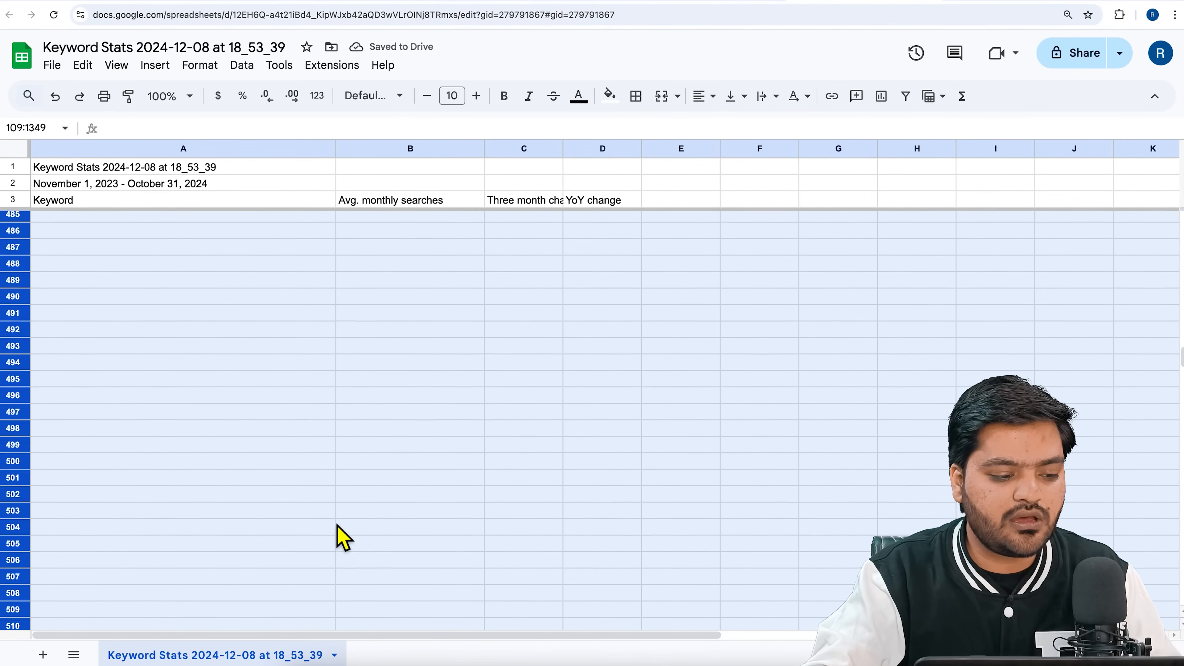
scroll(344, 536, up, 6)
scroll(339, 529, down, 9)
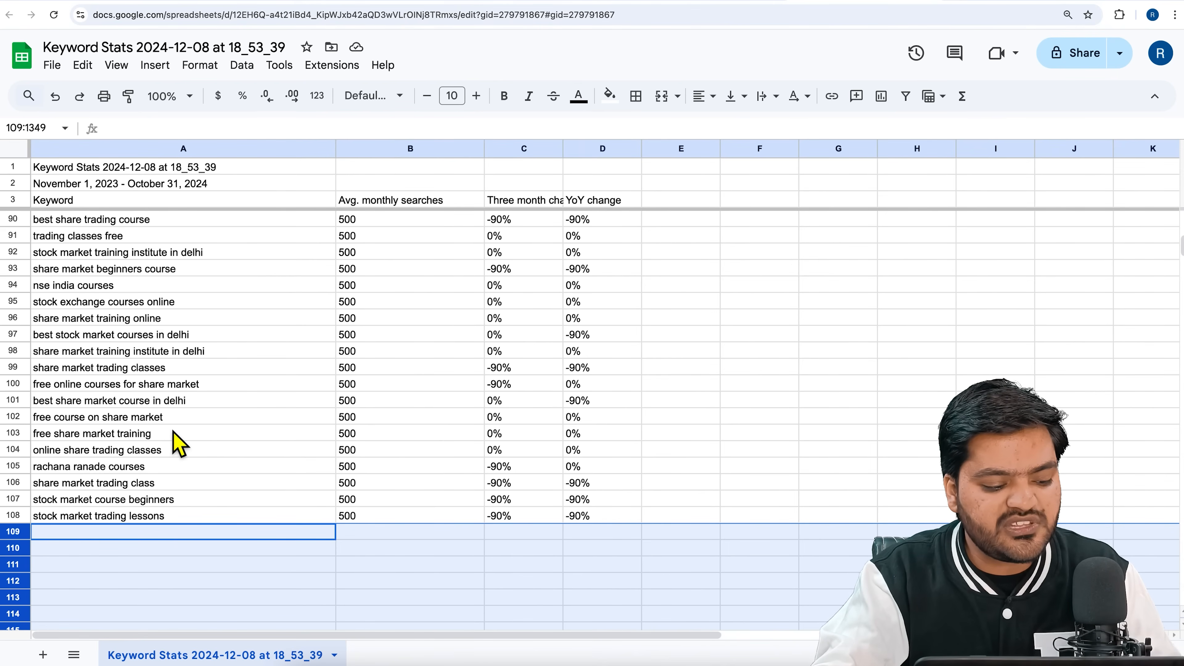
scroll(182, 447, up, 3)
scroll(182, 447, up, 1)
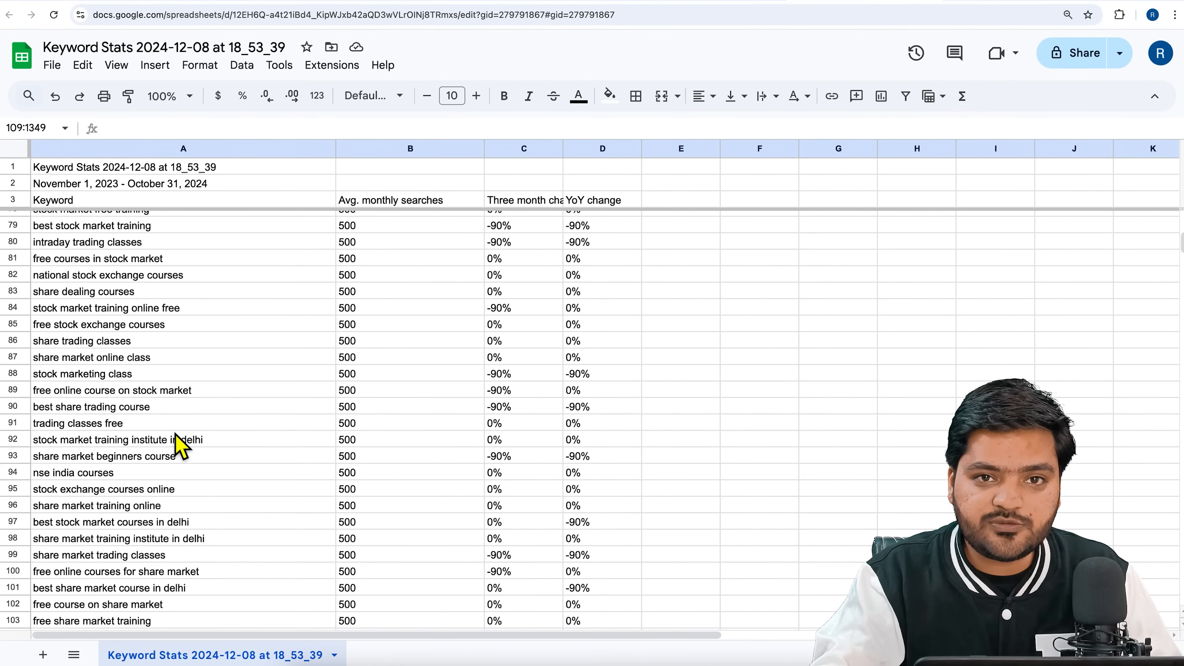
scroll(176, 436, up, 20)
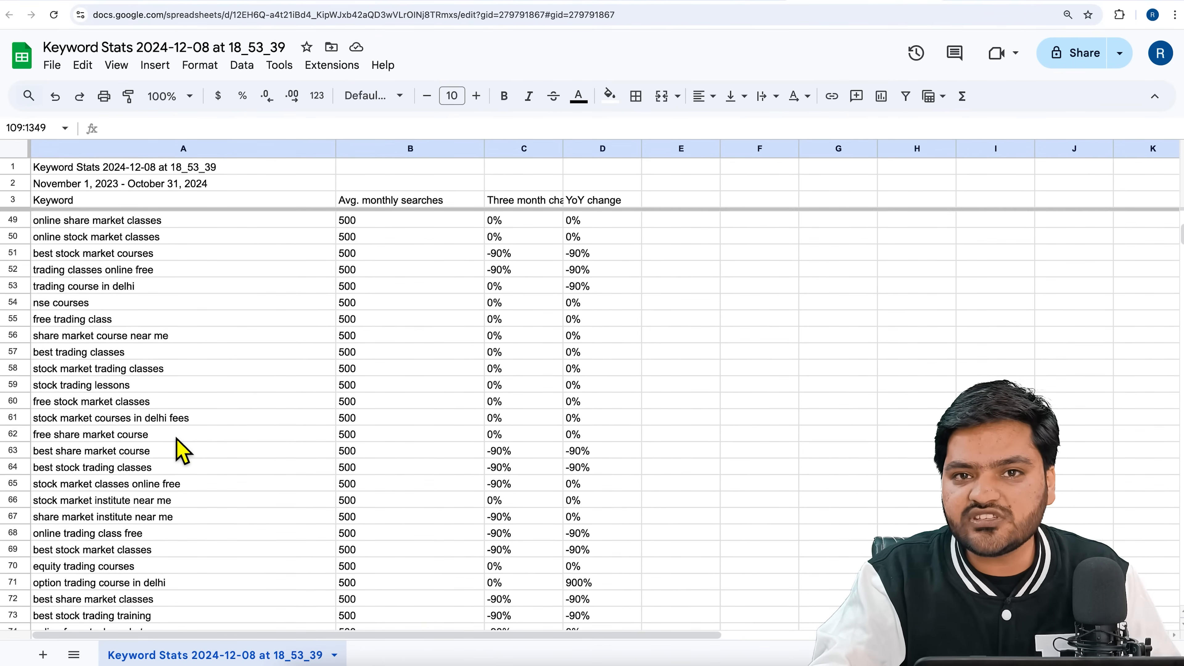